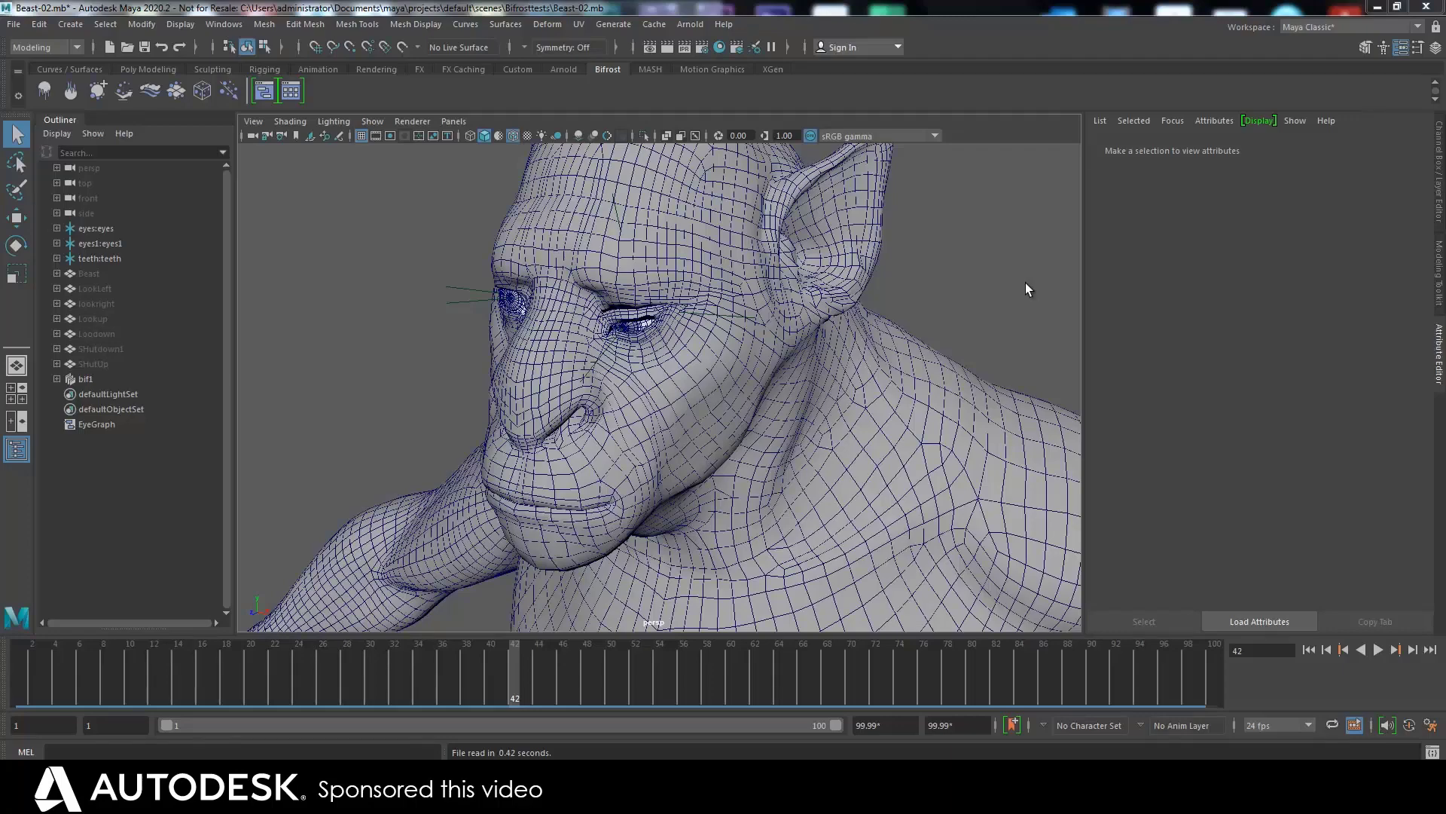
# Step: Play and scrub the animation while orbiting around the beast's head to examine how the eyelids follow the eyes
pyautogui.keyDown('alt'); pyautogui.moveTo(825, 324); pyautogui.dragTo(897, 278); pyautogui.keyUp('alt')
pyautogui.moveTo(506, 685); pyautogui.dragTo(178, 678)
pyautogui.keyDown('alt'); pyautogui.moveTo(294, 489); pyautogui.dragTo(327, 488); pyautogui.keyUp('alt')
pyautogui.hotkey('alt', 'v')
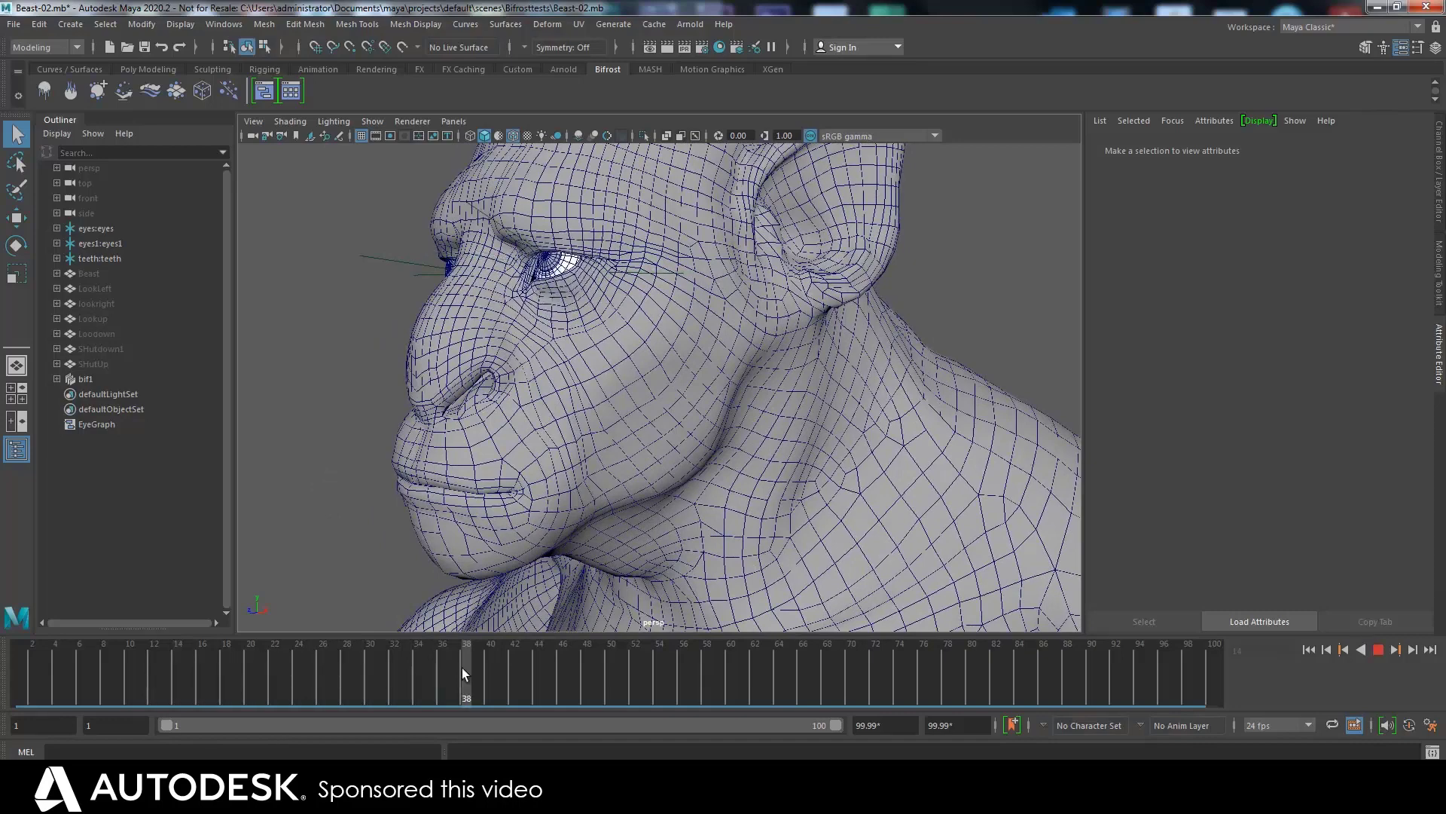
pyautogui.moveTo(481, 663); pyautogui.dragTo(347, 697)
pyautogui.moveTo(350, 471)
pyautogui.keyDown('alt'); pyautogui.mouseDown()
pyautogui.moveTo(339, 490)
pyautogui.moveTo(344, 478)
pyautogui.mouseUp(); pyautogui.keyUp('alt')
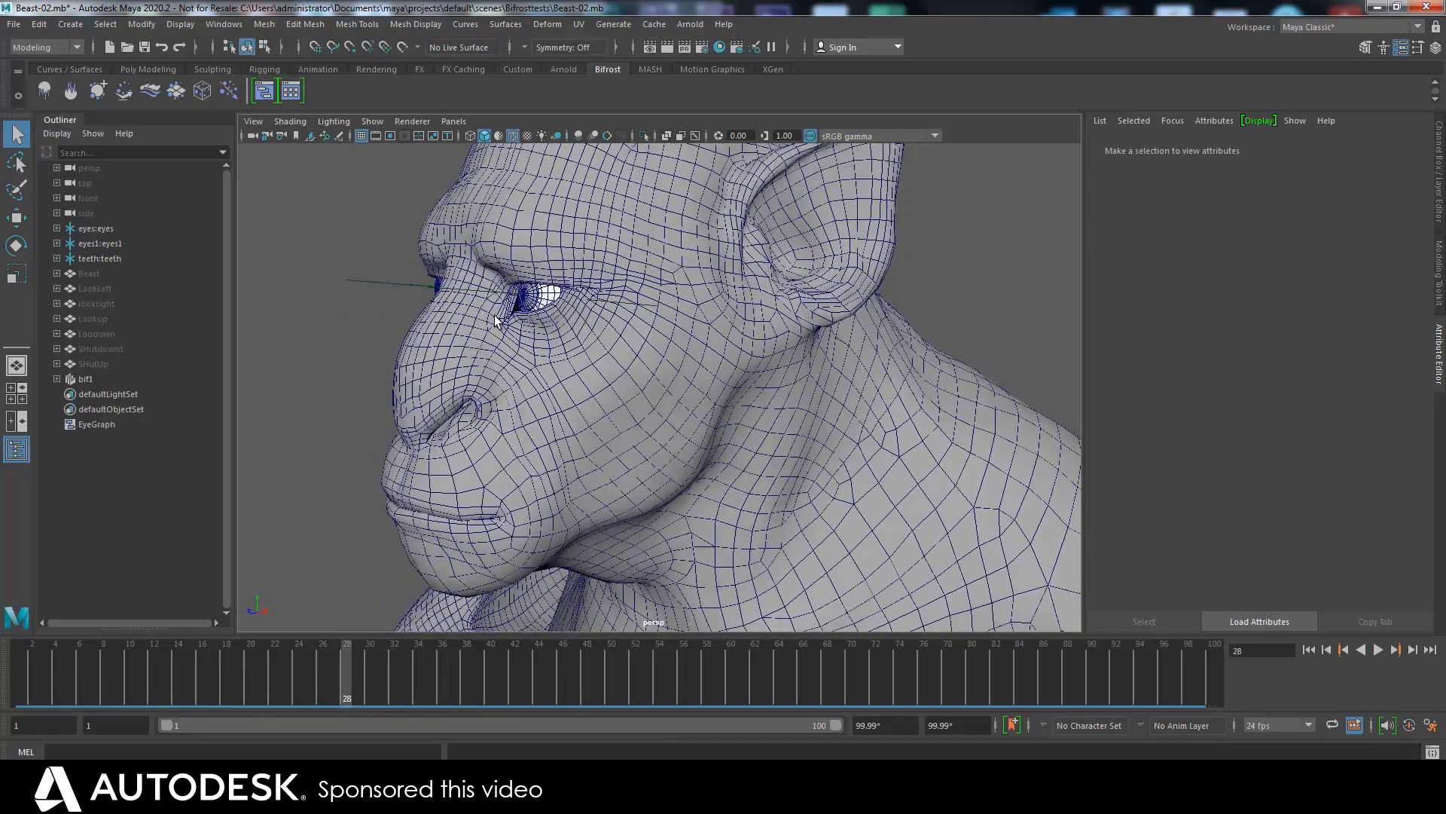
# Step: Select the eyes:eyes locator, then scrub and play its keyed frames to examine the eye animation
pyautogui.click(623, 309)
pyautogui.moveTo(355, 675); pyautogui.dragTo(219, 681)
pyautogui.moveTo(331, 470)
pyautogui.keyDown('alt'); pyautogui.mouseDown()
pyautogui.moveTo(397, 464)
pyautogui.moveTo(323, 474)
pyautogui.moveTo(351, 463)
pyautogui.mouseUp(); pyautogui.keyUp('alt')
pyautogui.moveTo(263, 678); pyautogui.dragTo(197, 681)
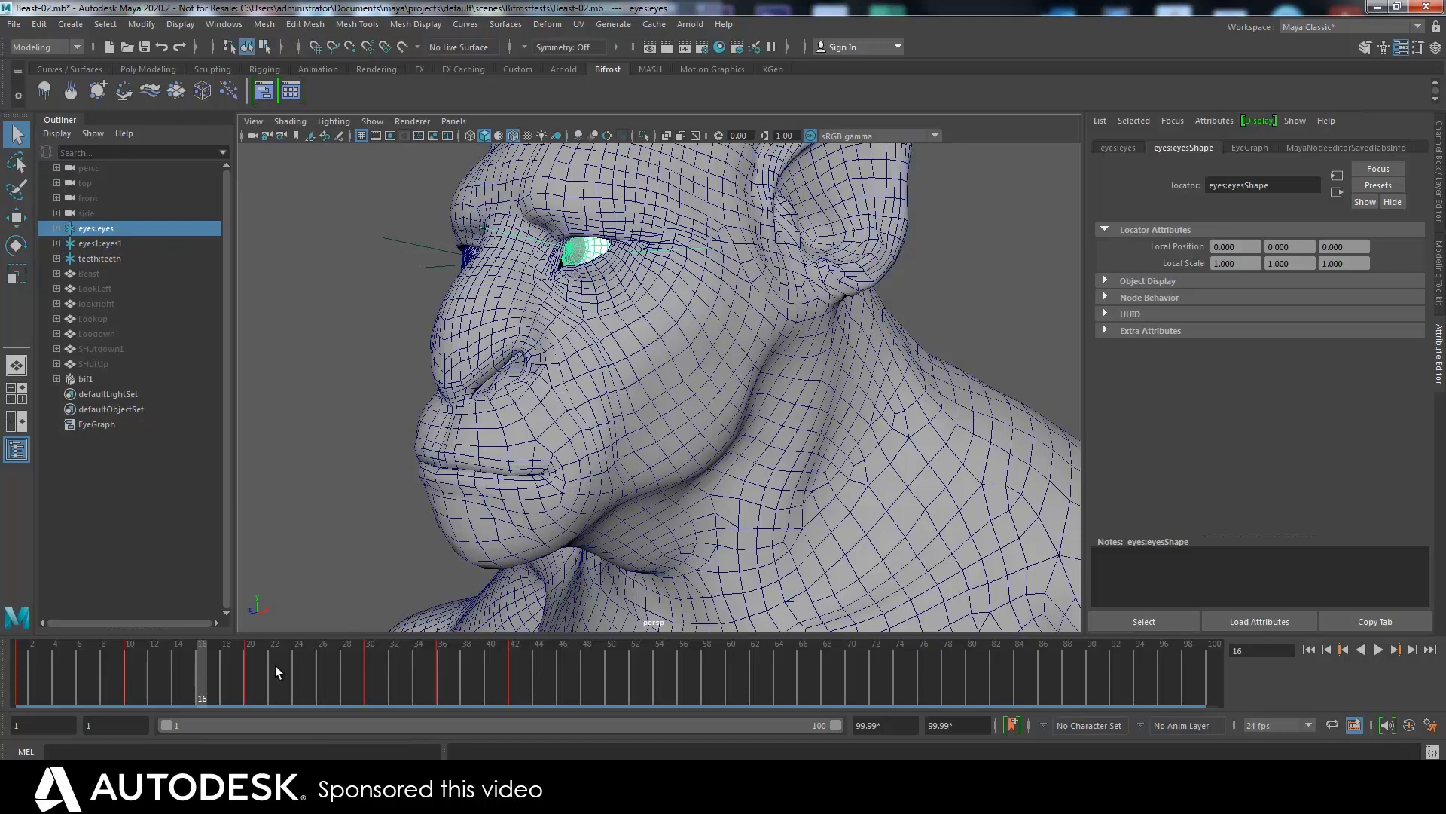
pyautogui.hotkey('alt', 'v')
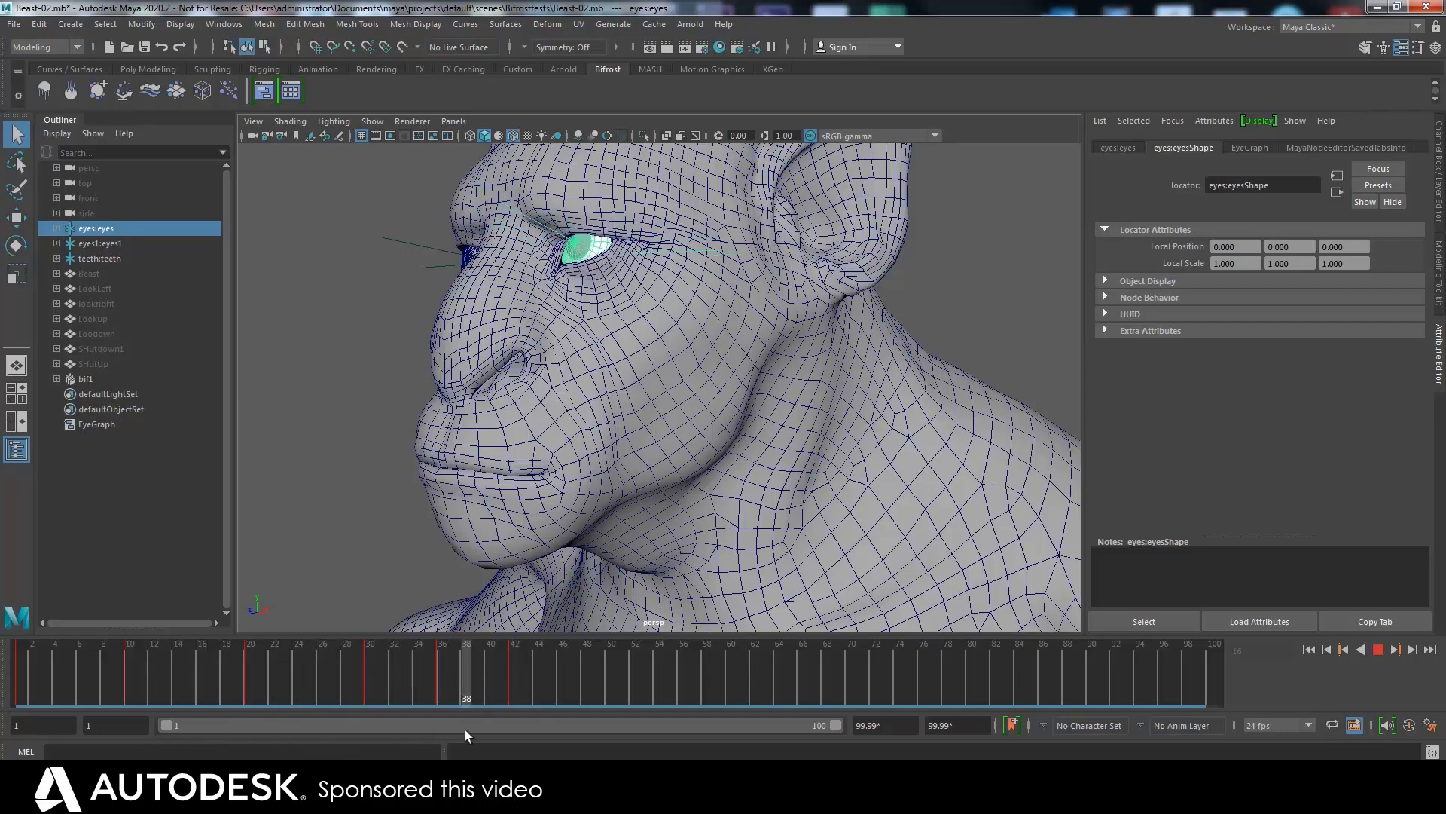
pyautogui.moveTo(137, 729); pyautogui.dragTo(202, 714)
# Step: Open EyeGraph in the Bifrost Graph Editor and position the editor window clear of the Outliner
pyautogui.click(91, 426)
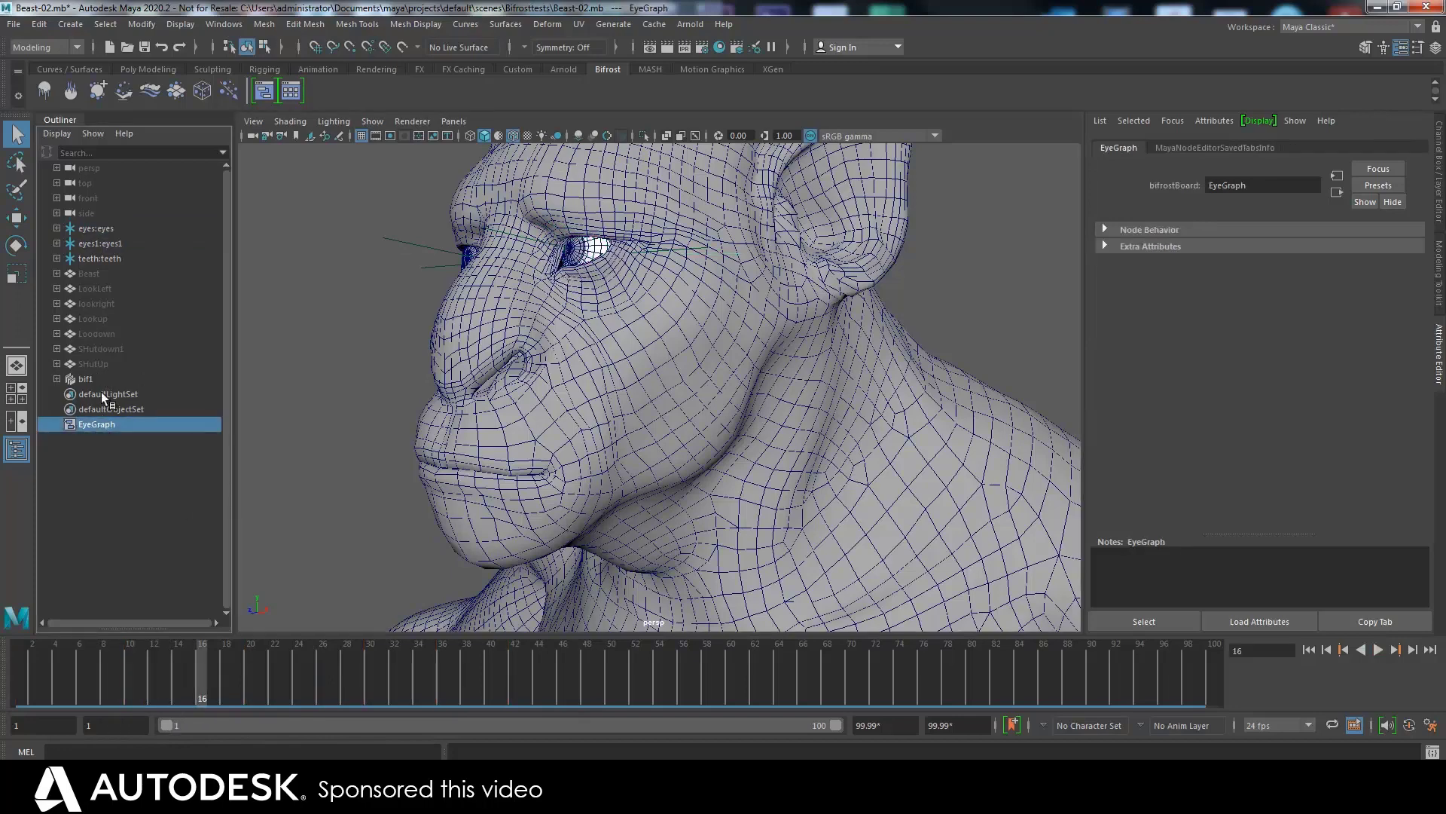
pyautogui.click(264, 91)
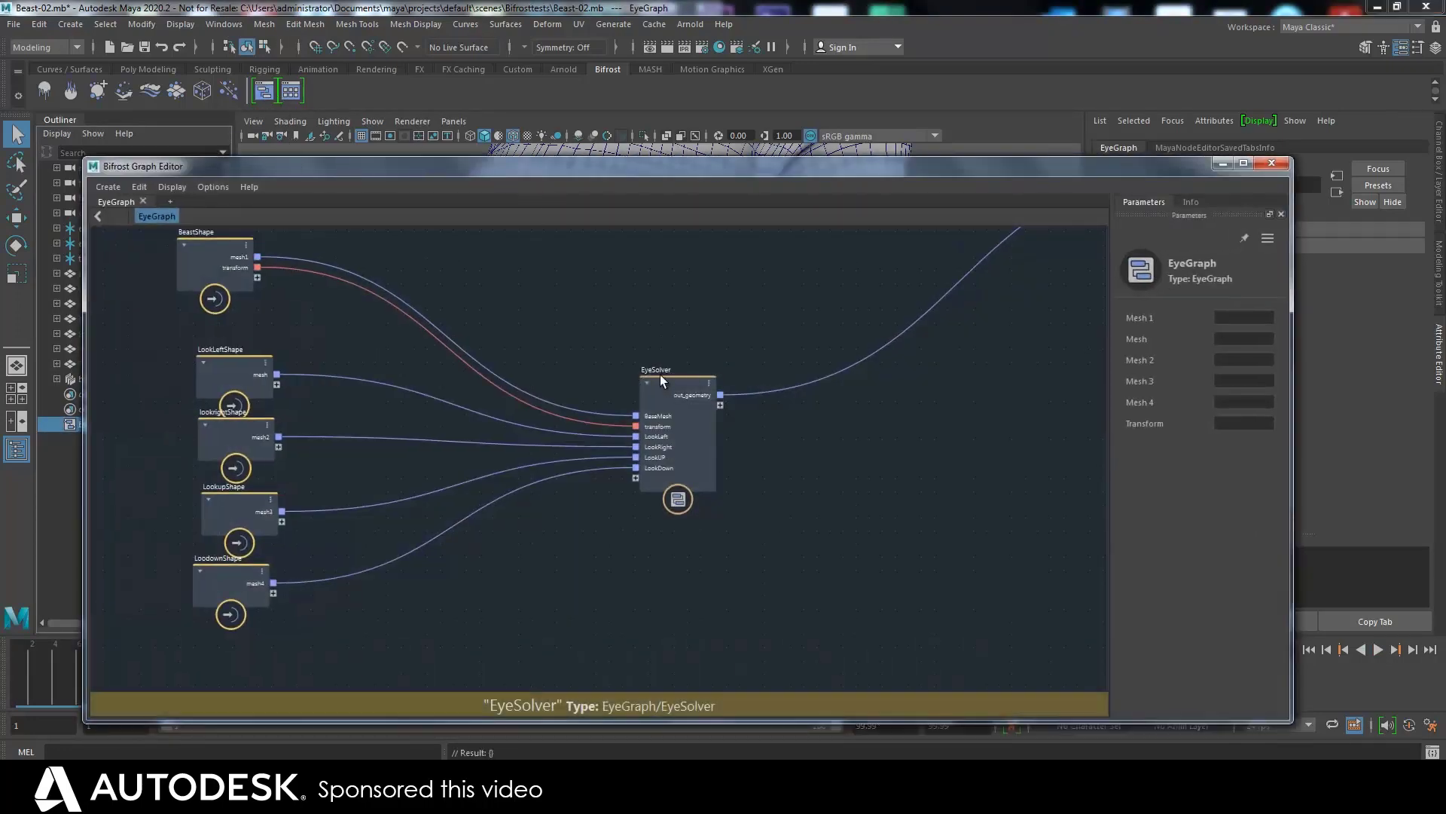
pyautogui.moveTo(717, 164); pyautogui.dragTo(862, 431)
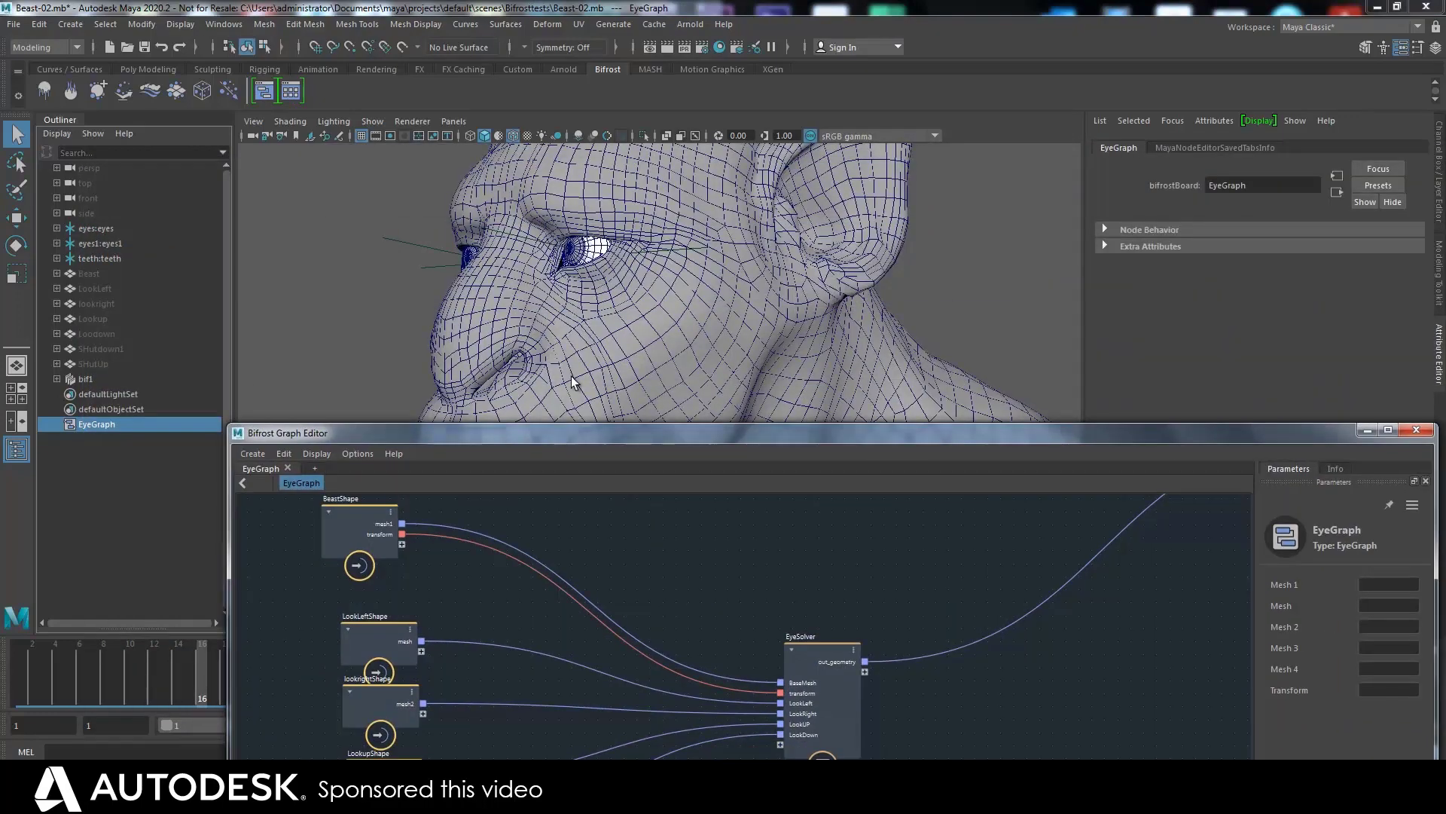
pyautogui.moveTo(594, 433); pyautogui.dragTo(615, 201)
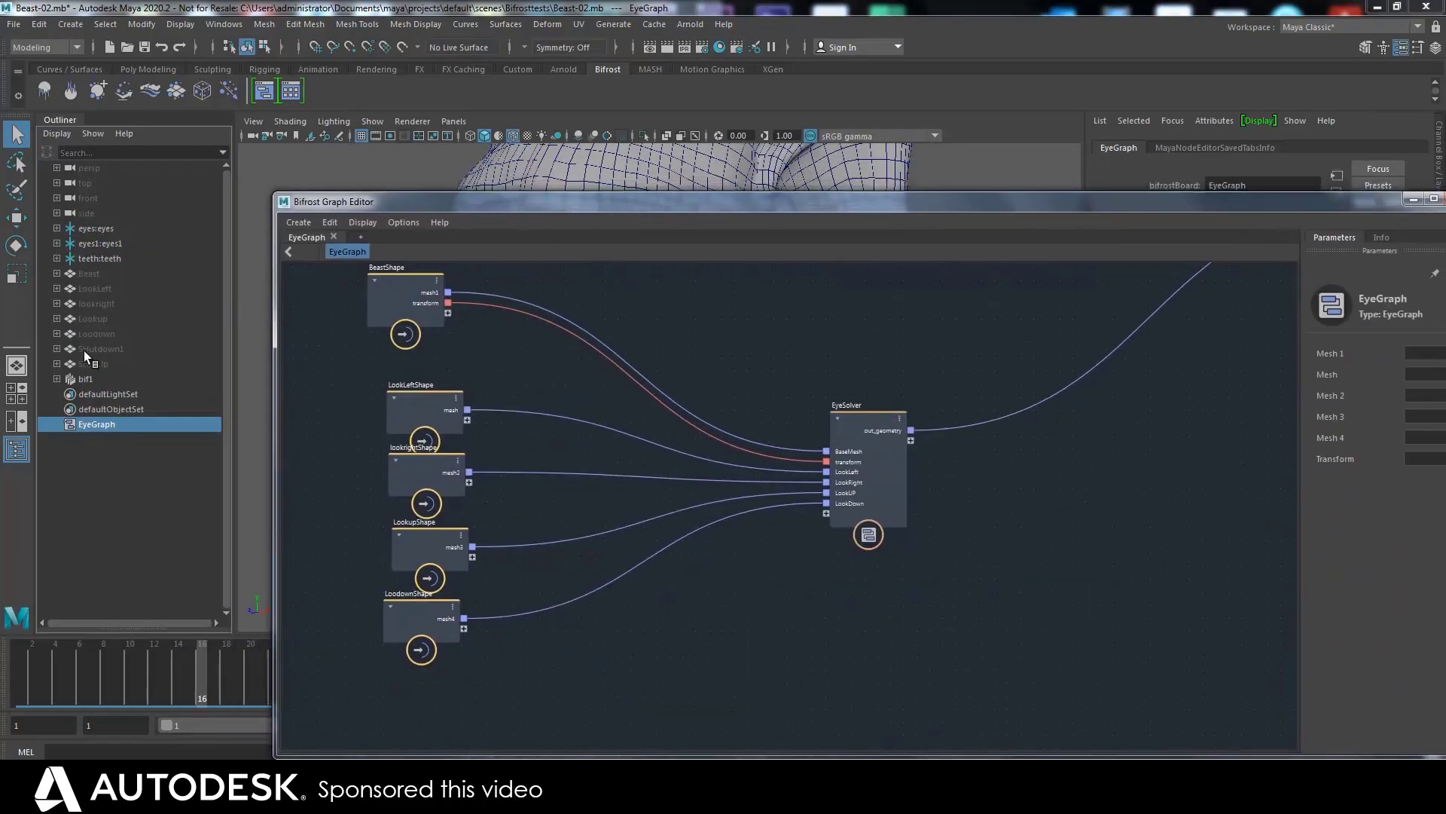
# Step: Add the SHutdown1 and SHutUp meshes to EyeGraph as inputs, stacked below the existing look shape nodes
pyautogui.moveTo(83, 351); pyautogui.dragTo(522, 558, button='middle')
pyautogui.moveTo(570, 676); pyautogui.dragTo(571, 678, button='middle')
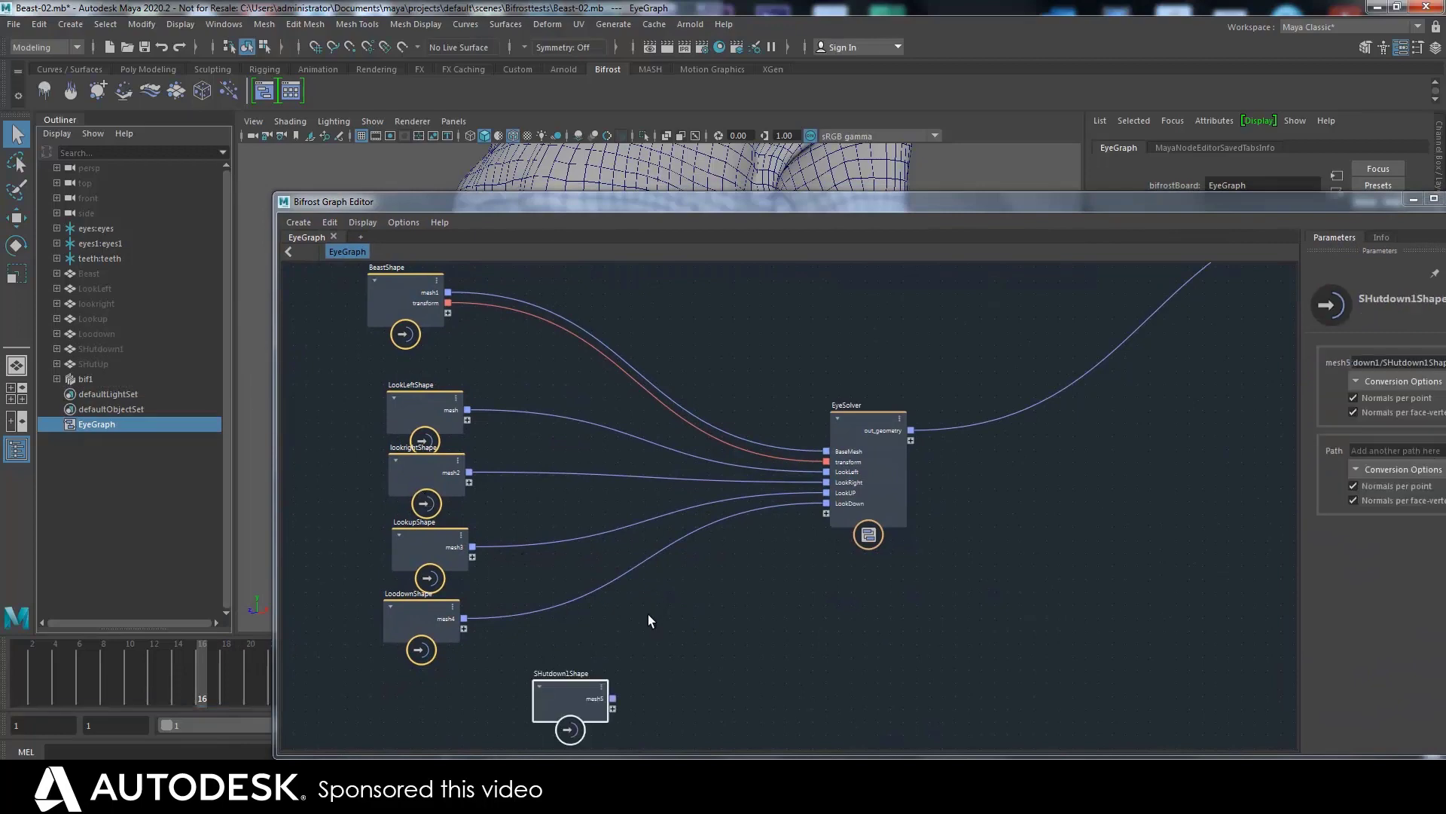
pyautogui.keyDown('alt'); pyautogui.moveTo(643, 591); pyautogui.dragTo(649, 473, button='middle'); pyautogui.keyUp('alt')
pyautogui.moveTo(83, 364); pyautogui.dragTo(82, 365, button='middle')
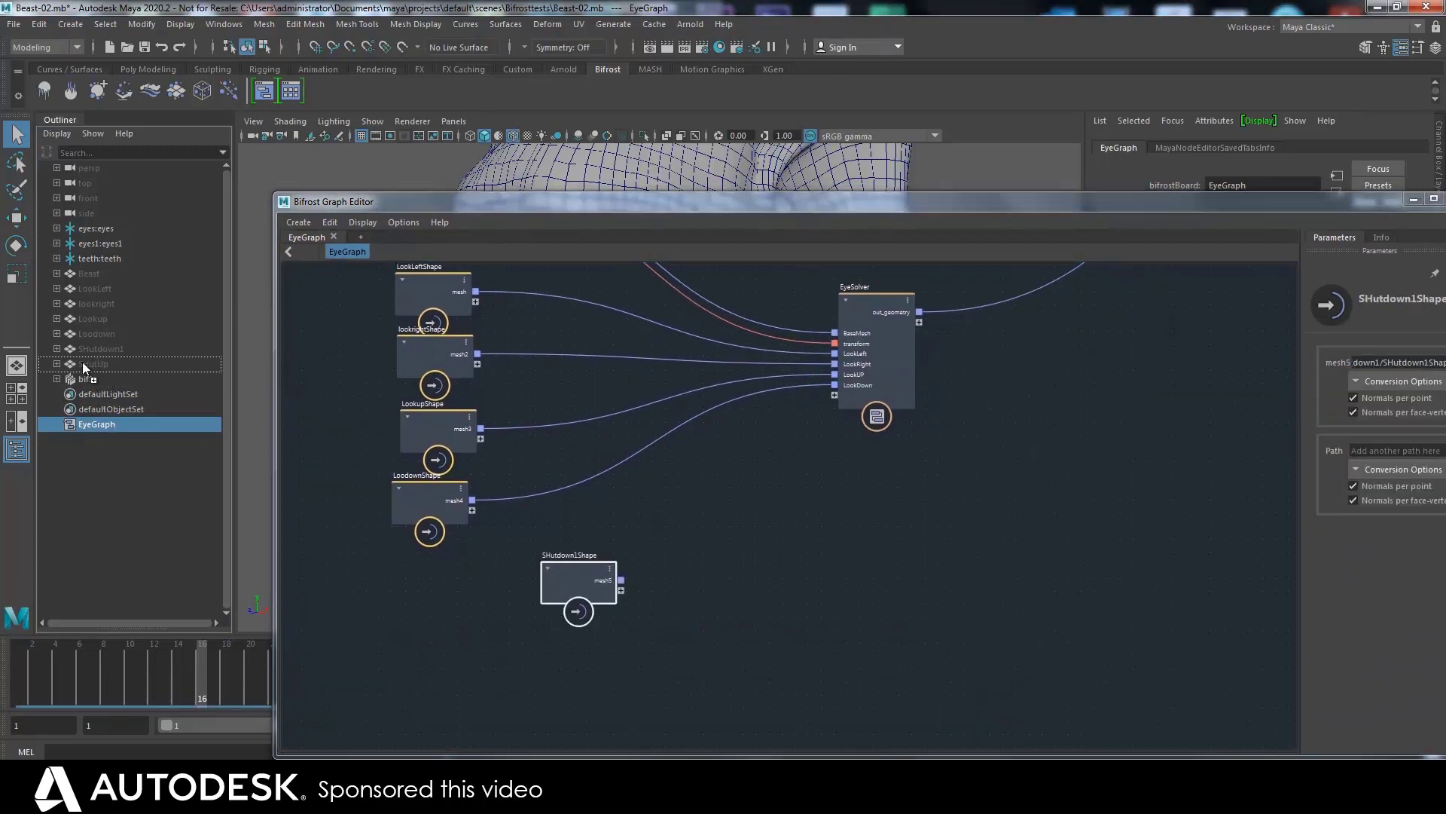
pyautogui.moveTo(598, 509); pyautogui.dragTo(598, 528, button='middle')
pyautogui.keyDown('alt'); pyautogui.moveTo(574, 579); pyautogui.dragTo(574, 678, button='middle'); pyautogui.keyUp('alt')
pyautogui.moveTo(574, 678); pyautogui.dragTo(596, 707)
pyautogui.click(594, 626)
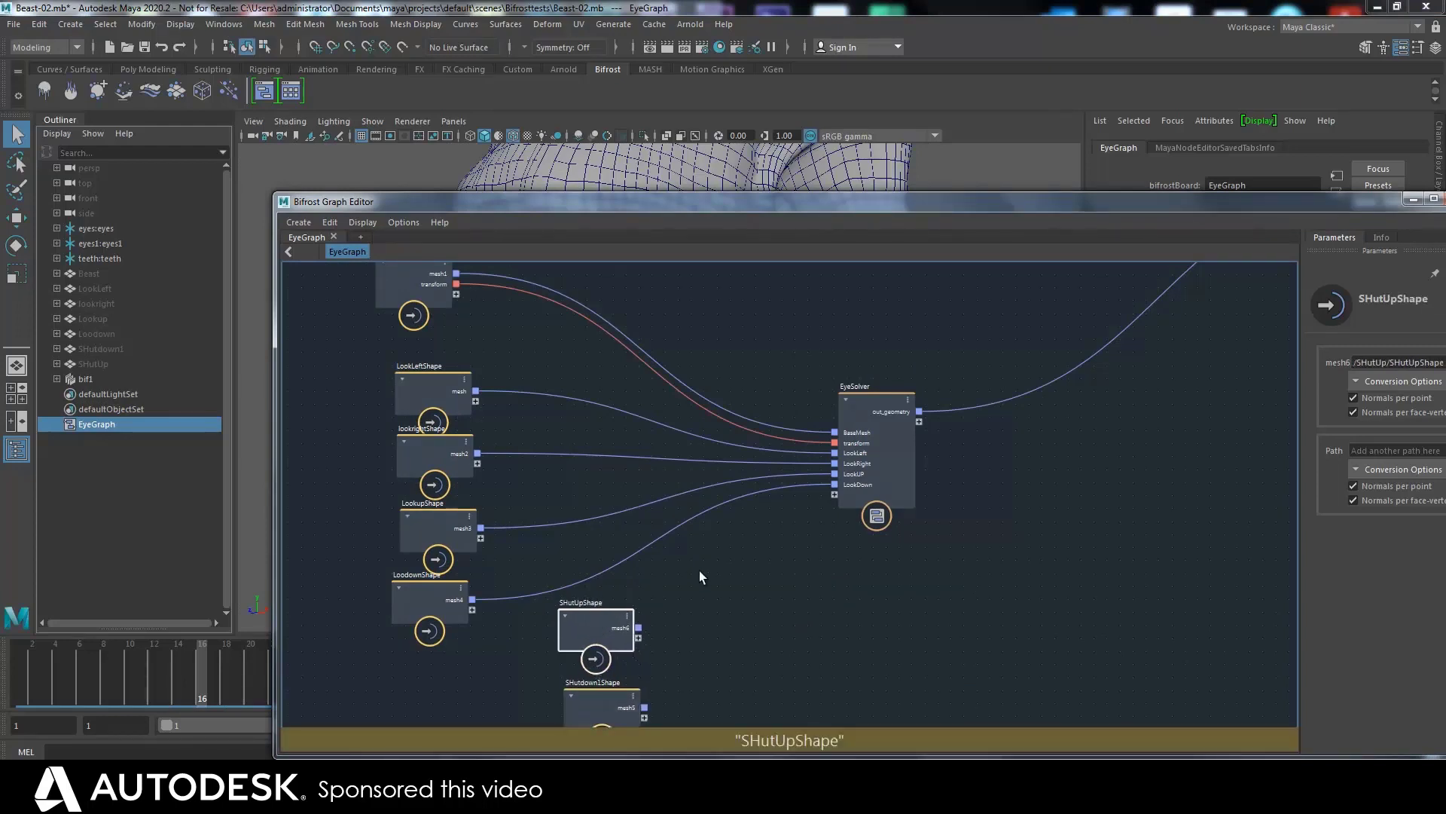
# Step: Connect the SHutUpShape and SHutdown1Shape mesh outputs to new inputs on the EyeSolver compound
pyautogui.moveTo(684, 577); pyautogui.dragTo(656, 504, button='middle')
pyautogui.moveTo(610, 553); pyautogui.dragTo(803, 421)
pyautogui.moveTo(613, 630); pyautogui.dragTo(806, 488)
pyautogui.moveTo(948, 438)
pyautogui.keyDown('alt'); pyautogui.mouseDown(button='right')
pyautogui.moveTo(887, 468)
pyautogui.moveTo(961, 417)
pyautogui.mouseUp(button='right'); pyautogui.keyUp('alt')
pyautogui.keyDown('alt'); pyautogui.moveTo(934, 434); pyautogui.dragTo(806, 459, button='middle'); pyautogui.keyUp('alt')
pyautogui.keyDown('alt'); pyautogui.moveTo(806, 459); pyautogui.dragTo(851, 434, button='right'); pyautogui.keyUp('alt')
pyautogui.keyDown('alt'); pyautogui.moveTo(841, 434); pyautogui.dragTo(826, 497, button='middle'); pyautogui.keyUp('alt')
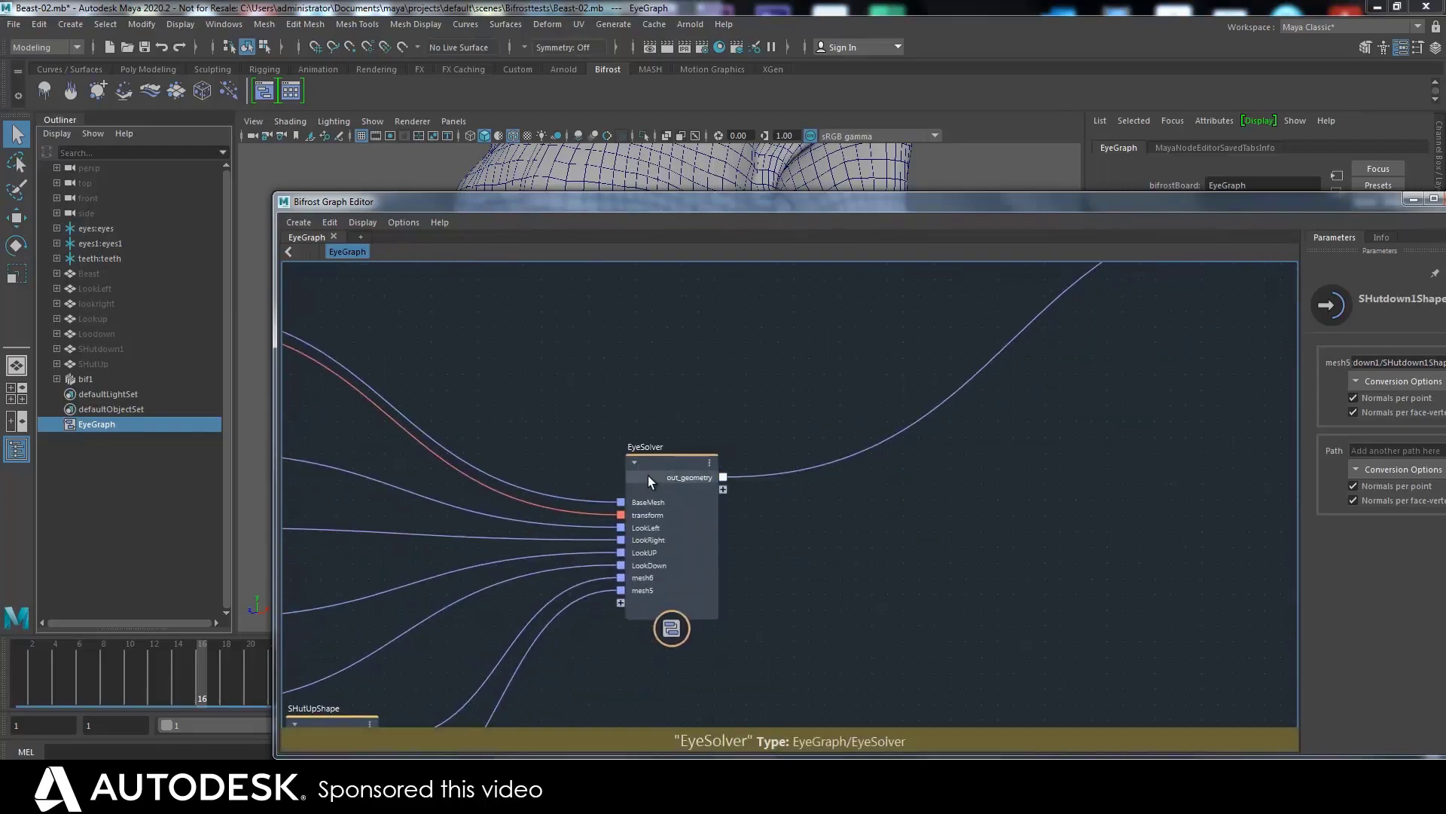
# Step: Open the EyeSolver compound and spread the set_point_position and output nodes out beyond the add node
pyautogui.moveTo(653, 472); pyautogui.dragTo(667, 457)
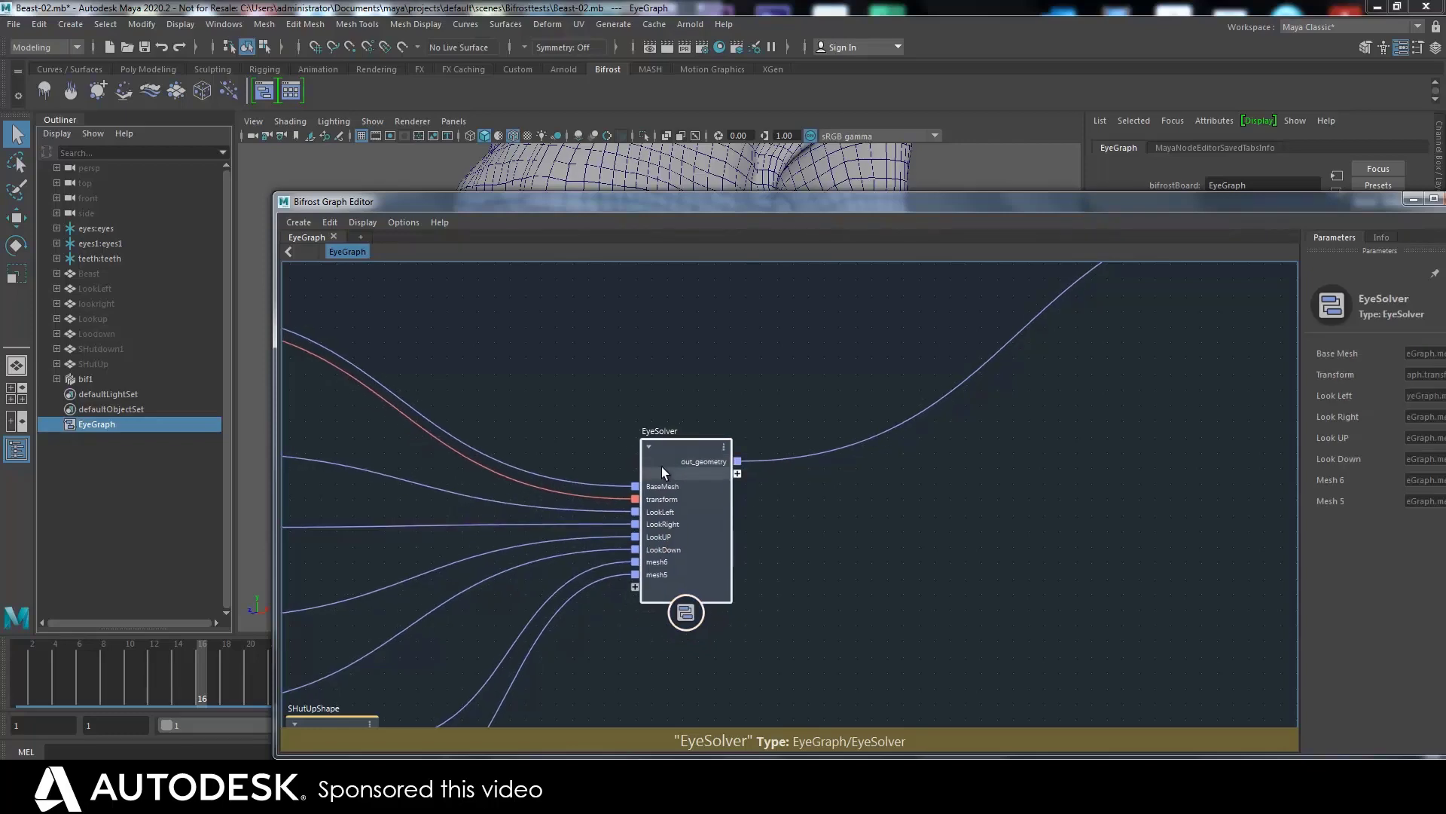
pyautogui.doubleClick(661, 471)
pyautogui.scroll(-5, 693, 442)
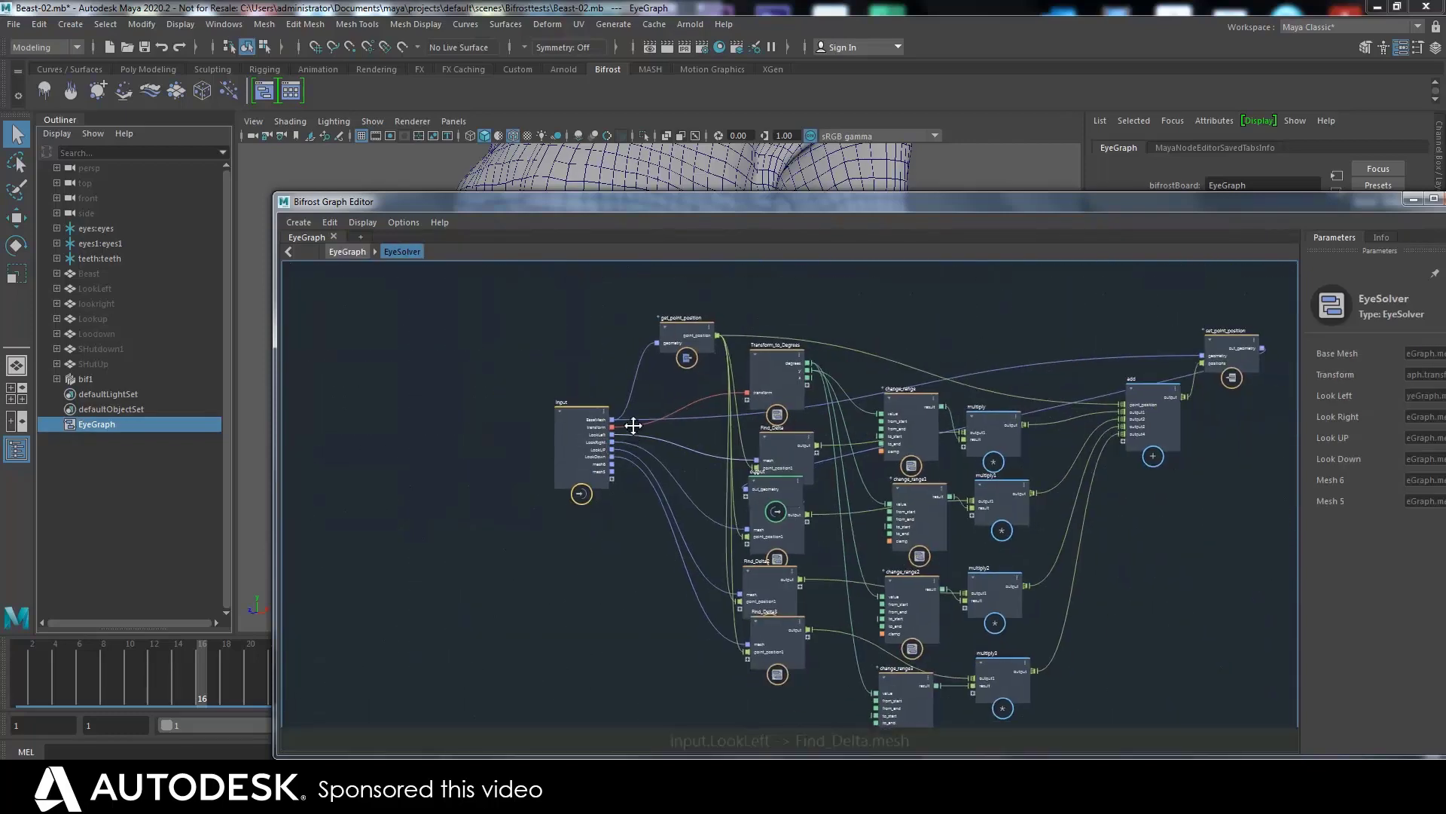
pyautogui.moveTo(565, 419); pyautogui.dragTo(423, 421, button='middle')
pyautogui.moveTo(637, 349); pyautogui.dragTo(642, 345)
pyautogui.moveTo(1013, 417); pyautogui.dragTo(1017, 407)
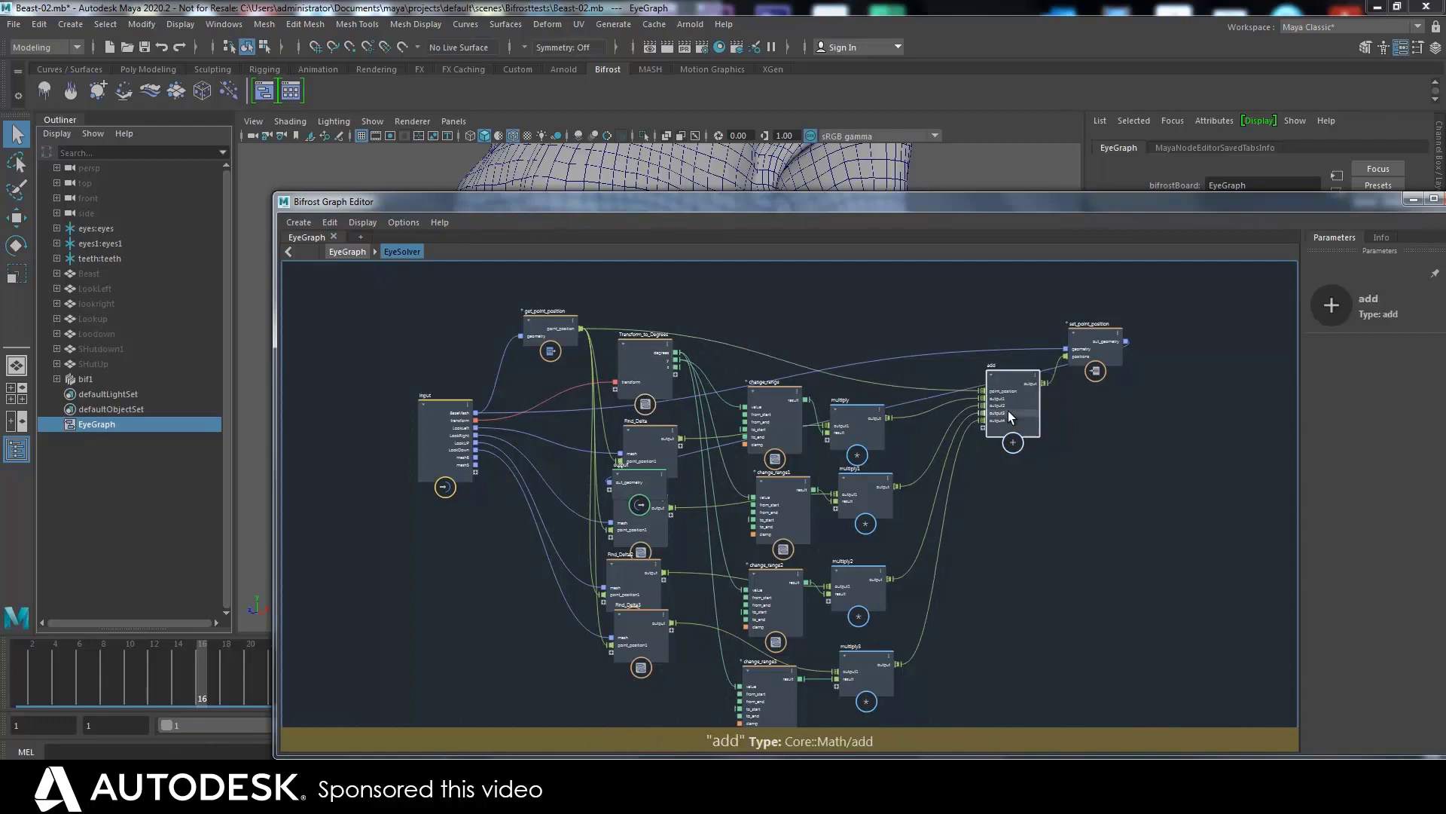
pyautogui.moveTo(1108, 350); pyautogui.dragTo(1168, 347)
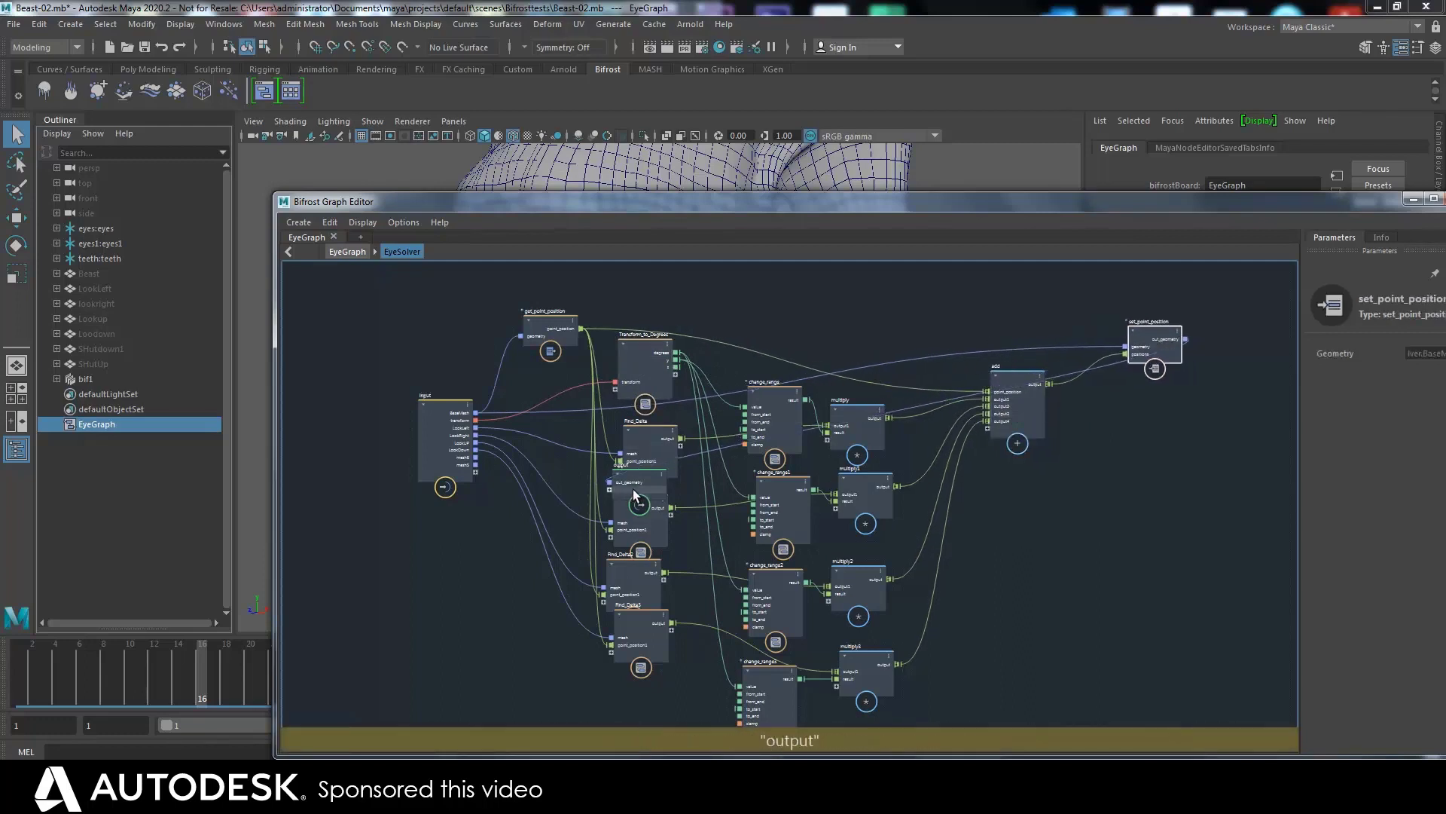
pyautogui.moveTo(633, 486); pyautogui.dragTo(1285, 423)
pyautogui.keyDown('alt'); pyautogui.moveTo(897, 474); pyautogui.dragTo(863, 429, button='middle'); pyautogui.keyUp('alt')
# Step: Move the get_point_position and Transform_to_Degrees nodes up beside the input node
pyautogui.moveTo(533, 282); pyautogui.dragTo(483, 270)
pyautogui.moveTo(563, 311); pyautogui.dragTo(573, 380, button='middle')
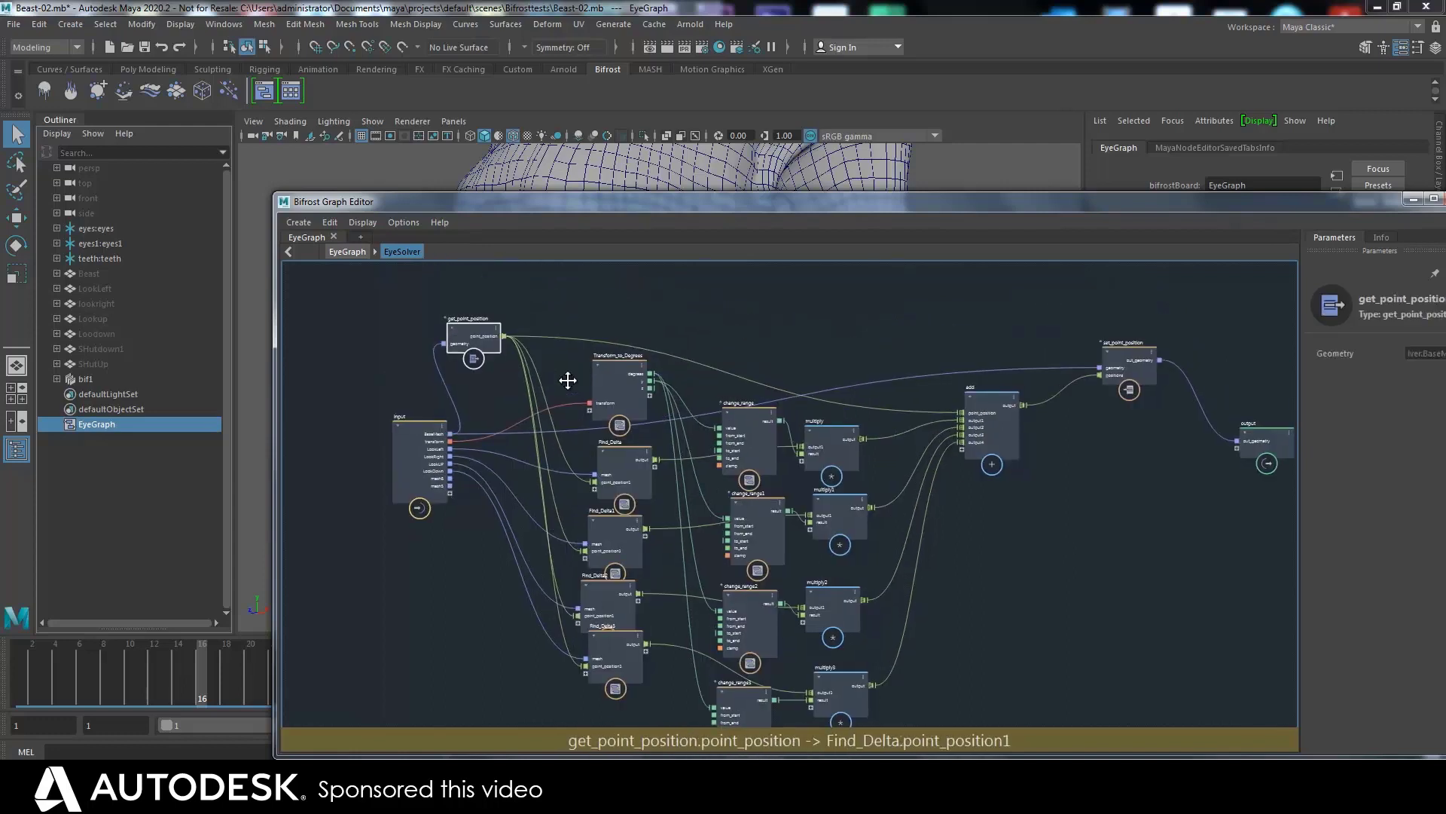
pyautogui.moveTo(605, 370); pyautogui.dragTo(437, 309)
pyautogui.moveTo(536, 310); pyautogui.dragTo(500, 319)
pyautogui.keyDown('alt'); pyautogui.moveTo(500, 319); pyautogui.dragTo(504, 297, button='middle'); pyautogui.keyUp('alt')
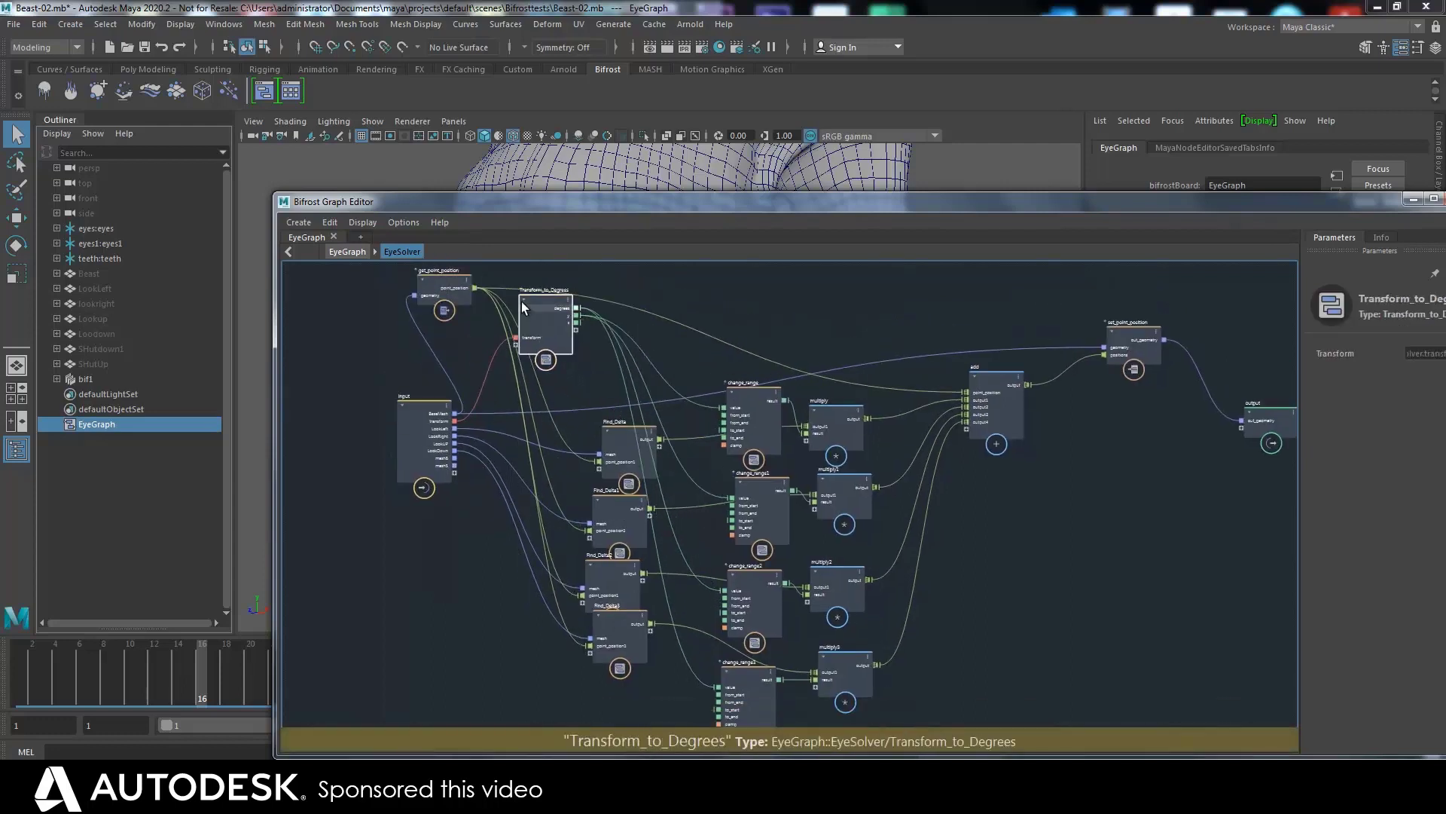
pyautogui.moveTo(504, 296); pyautogui.dragTo(489, 300)
# Step: Shift the Find_Delta, change_range and multiply nodes up together and nudge the add node closer to them
pyautogui.moveTo(584, 381); pyautogui.dragTo(865, 587)
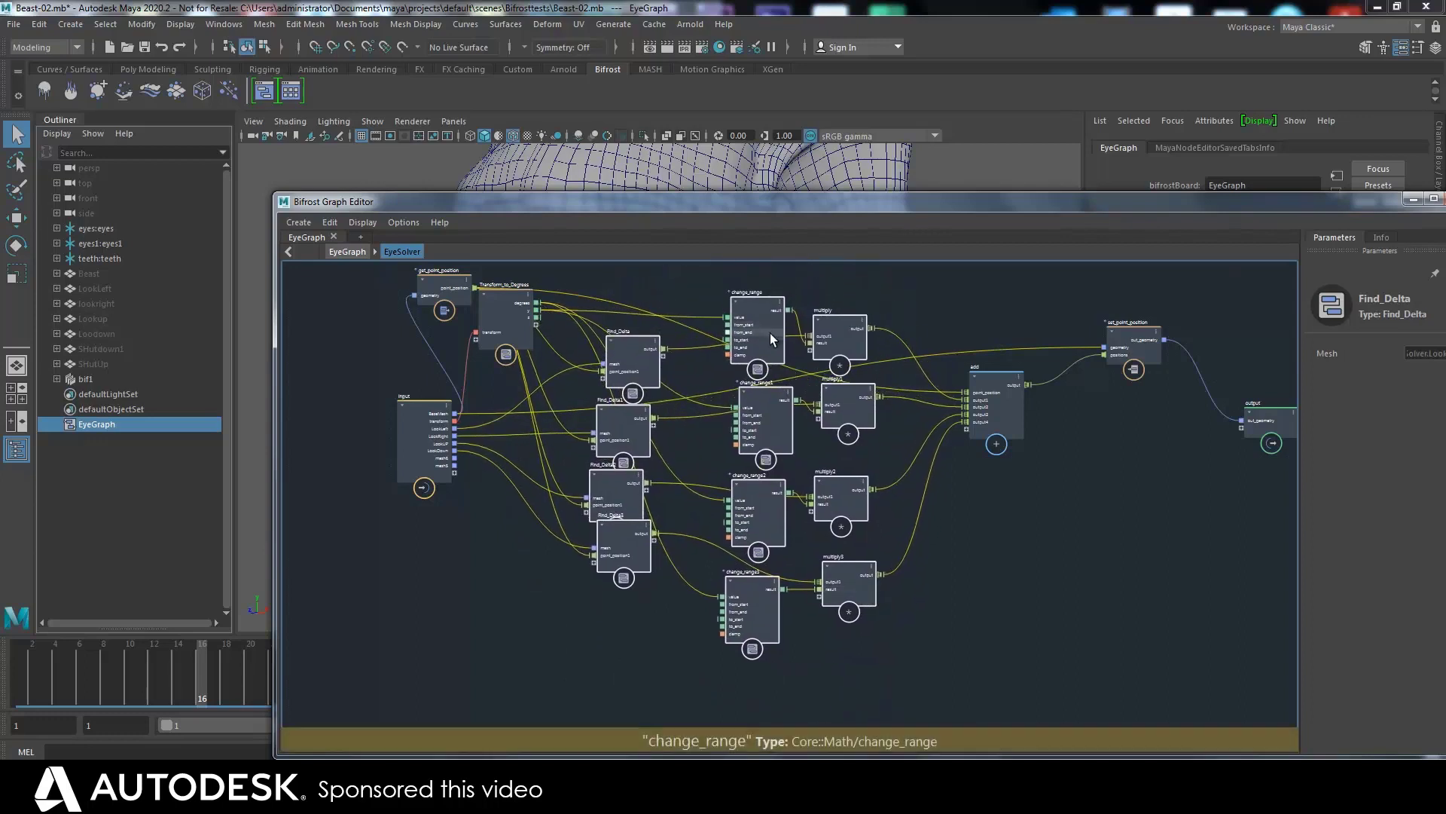
pyautogui.moveTo(983, 544); pyautogui.dragTo(984, 545)
pyautogui.moveTo(987, 398); pyautogui.dragTo(978, 391)
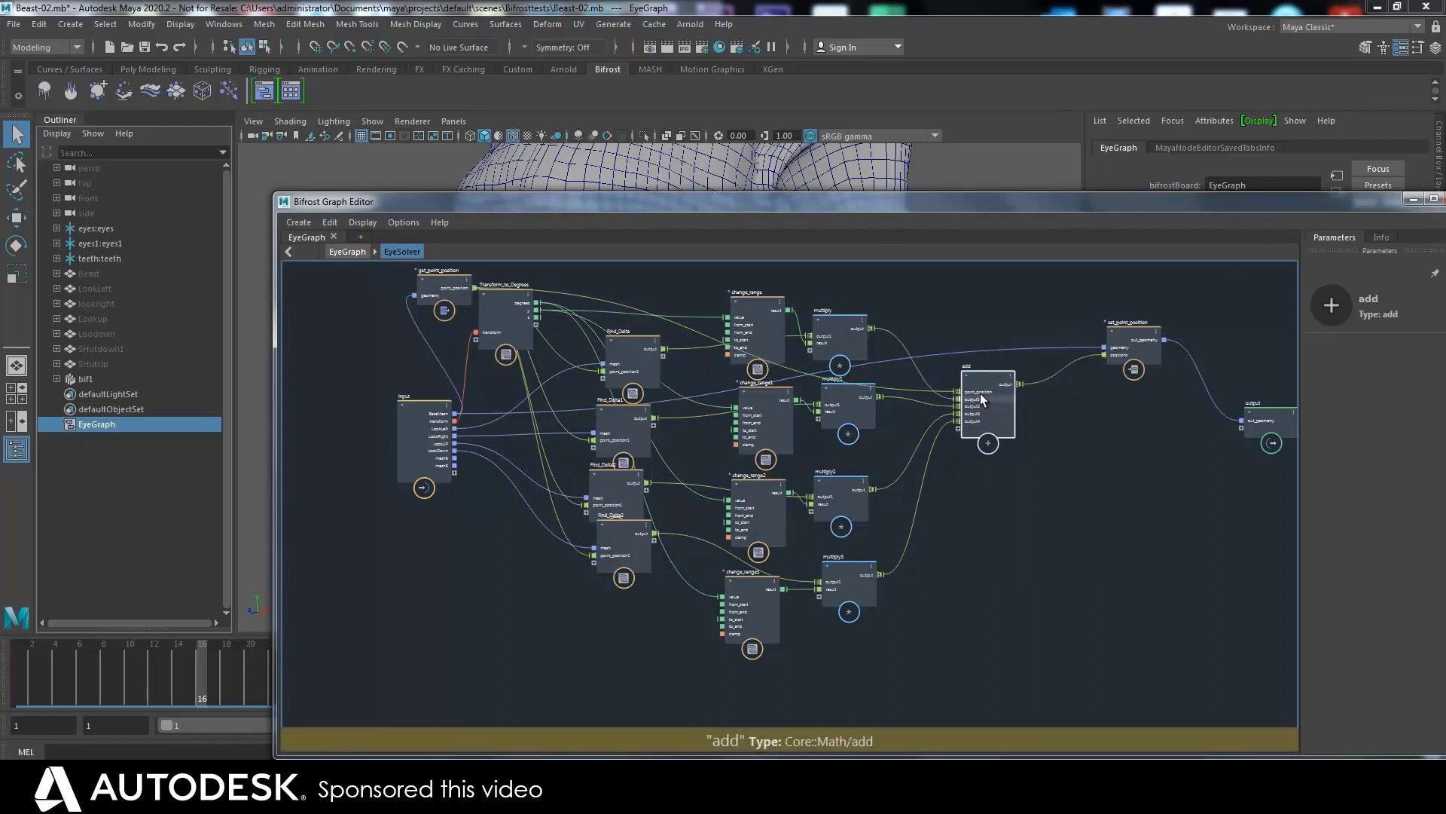
pyautogui.keyDown('alt'); pyautogui.moveTo(934, 550); pyautogui.dragTo(909, 484, button='middle'); pyautogui.keyUp('alt')
pyautogui.keyDown('alt'); pyautogui.moveTo(746, 662); pyautogui.dragTo(736, 693, button='middle'); pyautogui.keyUp('alt')
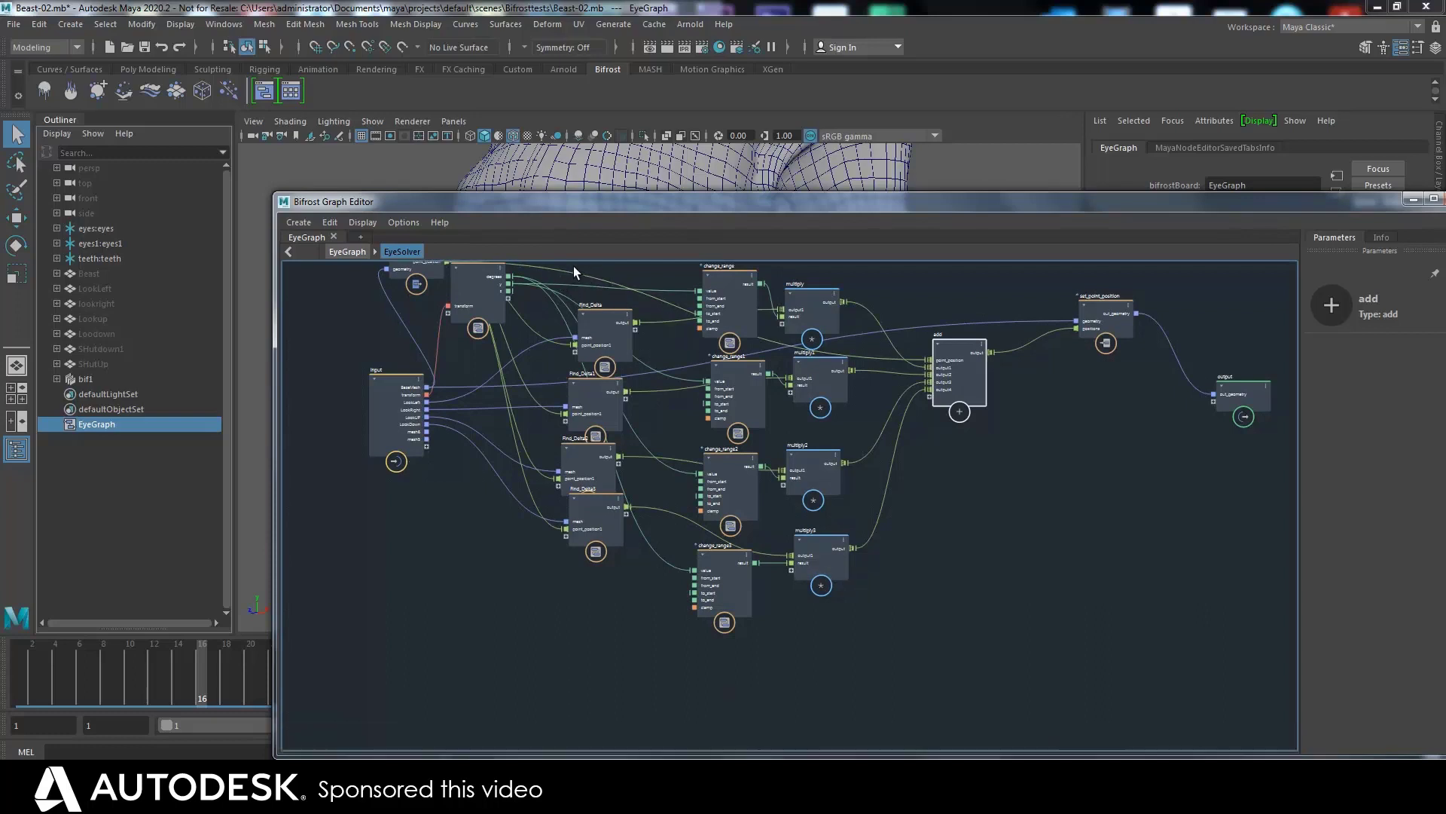
# Step: Box-select the look-direction nodes to mark them out, then move the output and set_point_position nodes farther from the add node
pyautogui.moveTo(574, 266); pyautogui.dragTo(951, 640)
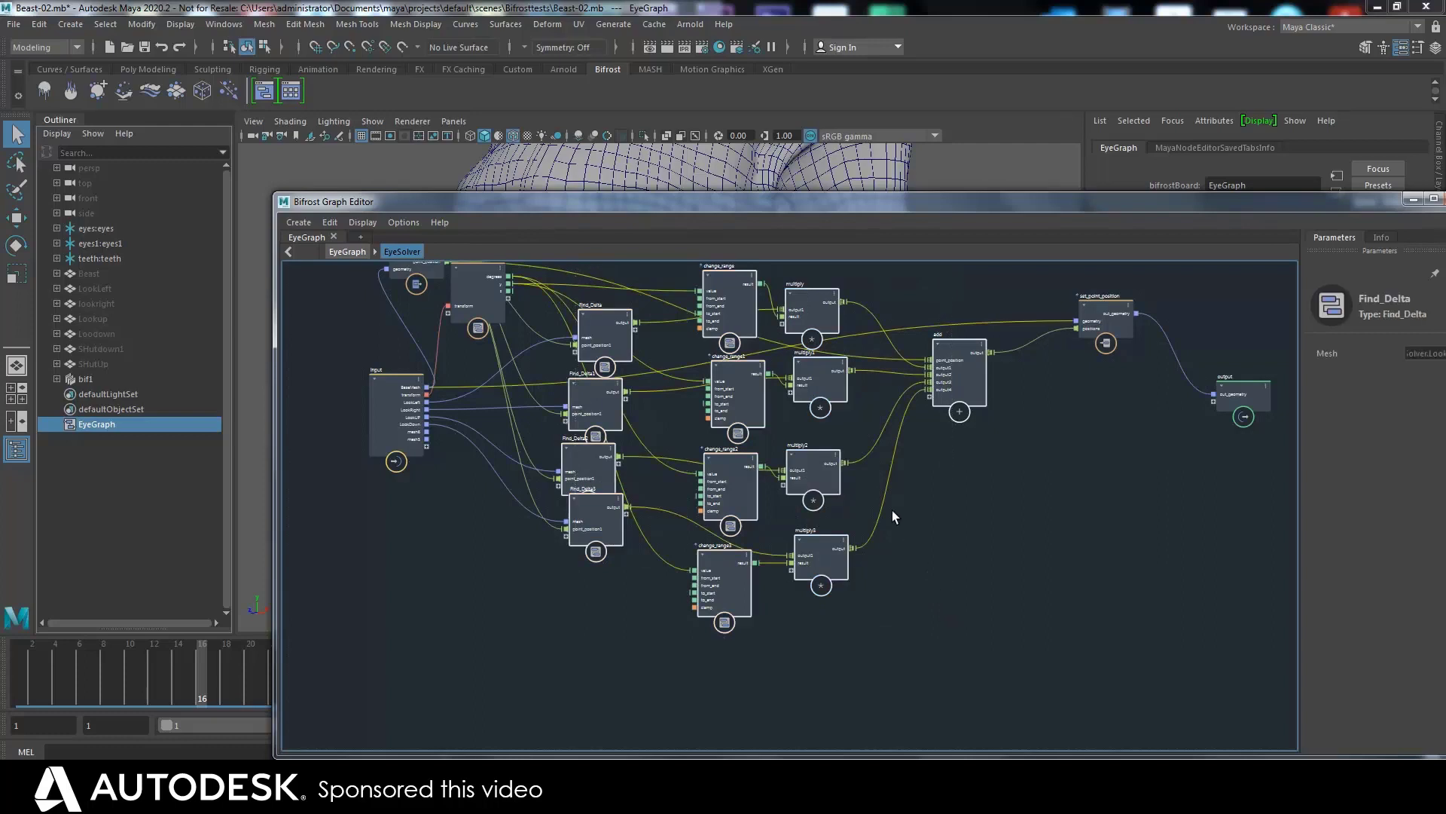
pyautogui.click(971, 450)
pyautogui.moveTo(1232, 396); pyautogui.dragTo(1262, 391)
pyautogui.moveTo(1126, 330); pyautogui.dragTo(1170, 331)
# Step: Duplicate the add node, place the copy below the original and delete all the copy's input connections
pyautogui.click(960, 386)
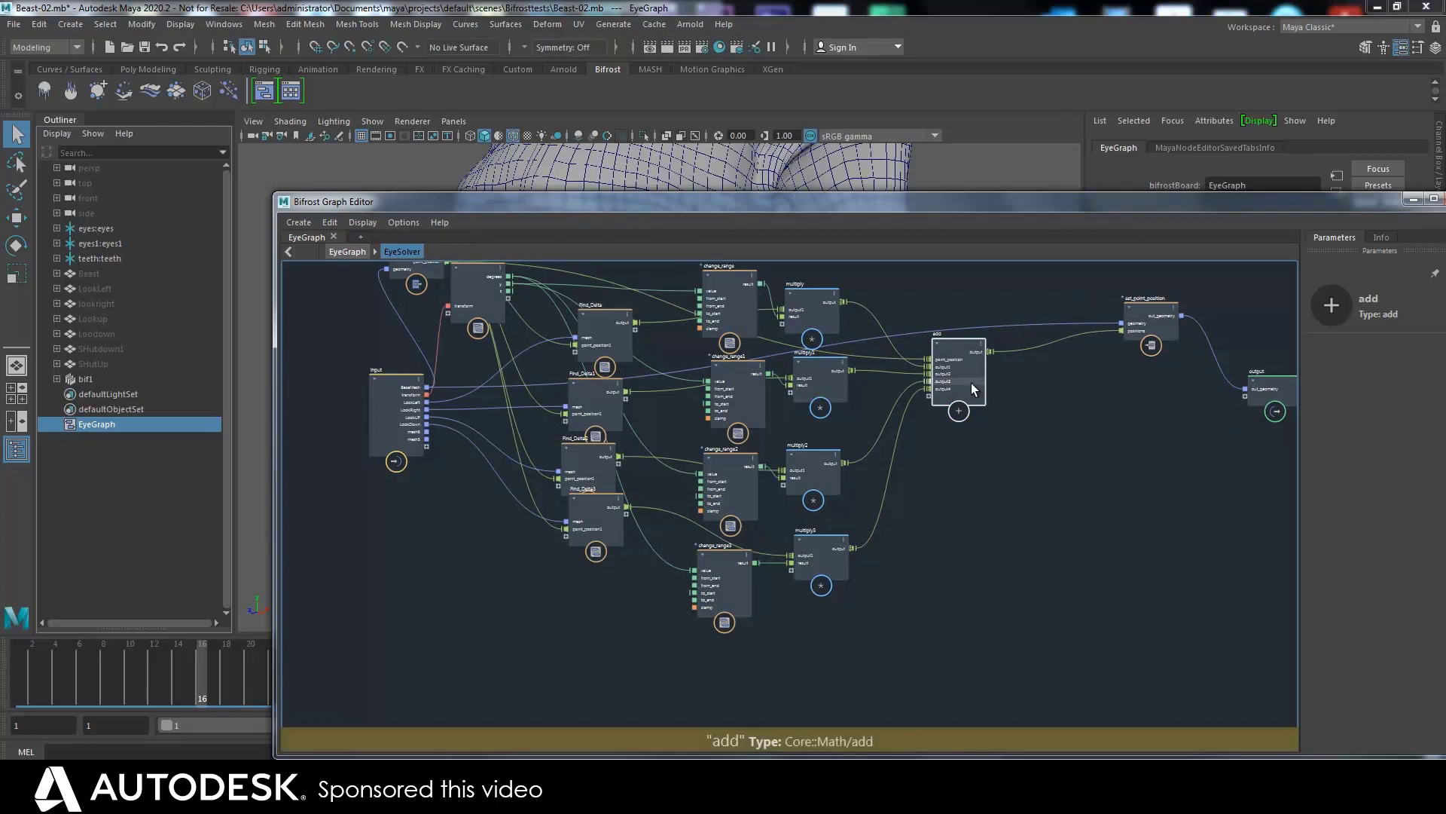
pyautogui.hotkey('ctrl', 'd')
pyautogui.moveTo(970, 377); pyautogui.dragTo(998, 561)
pyautogui.click(931, 568)
pyautogui.press('Delete')
pyautogui.click(937, 559)
pyautogui.press('Delete')
pyautogui.click(943, 546)
pyautogui.press('Delete')
pyautogui.click(944, 541)
pyautogui.press('Delete')
pyautogui.click(922, 532)
pyautogui.press('Delete')
# Step: Duplicate the empty add node, placing one copy near set_point_position, and nudge the original add node
pyautogui.moveTo(988, 530); pyautogui.dragTo(1074, 401)
pyautogui.hotkey('ctrl', 'd')
pyautogui.click(956, 364)
pyautogui.moveTo(956, 364); pyautogui.dragTo(949, 368)
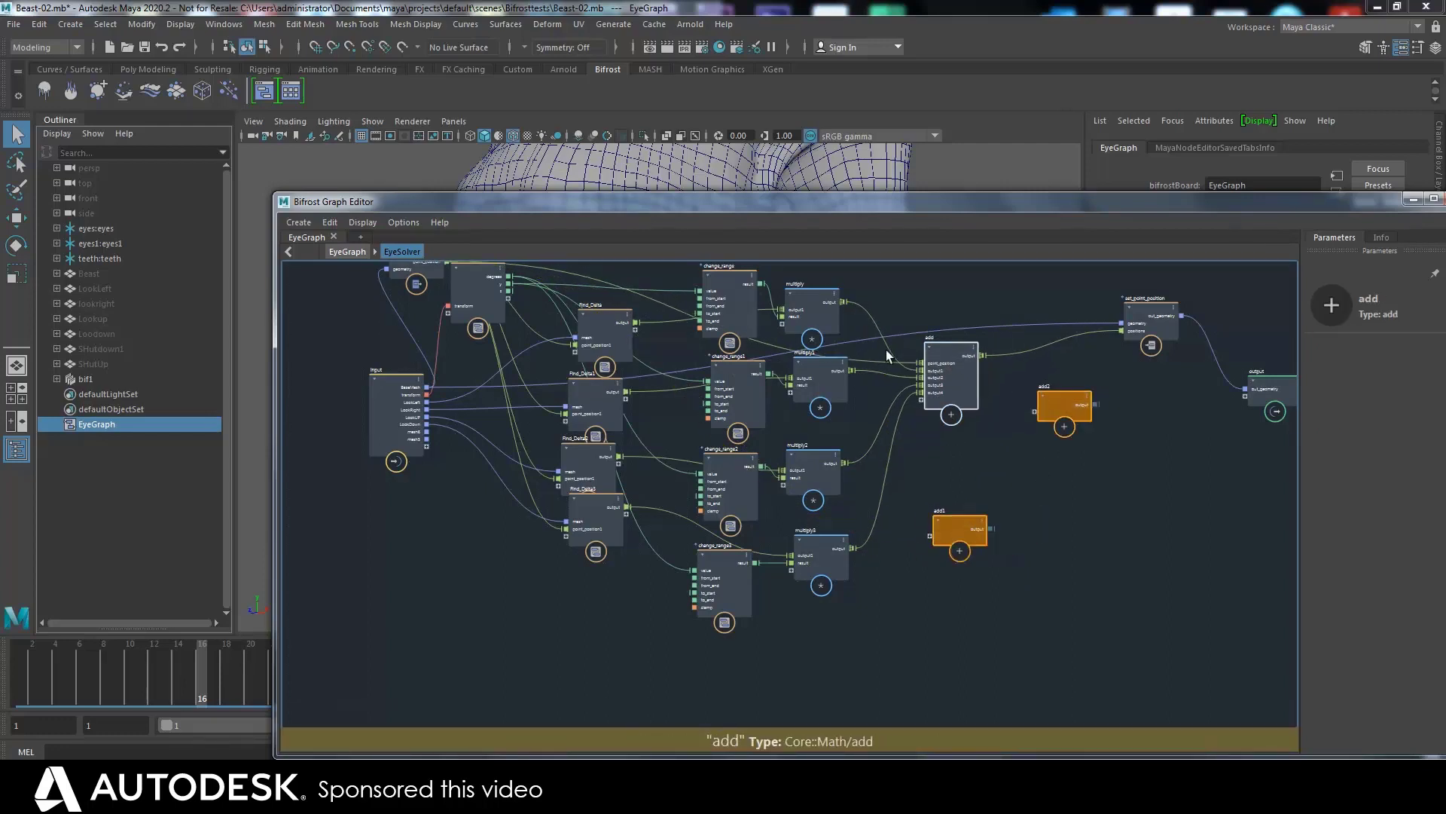
# Step: Disconnect point_position from the original add node and route it with that node's output through add2 into set_point_position
pyautogui.click(890, 362)
pyautogui.press('Delete')
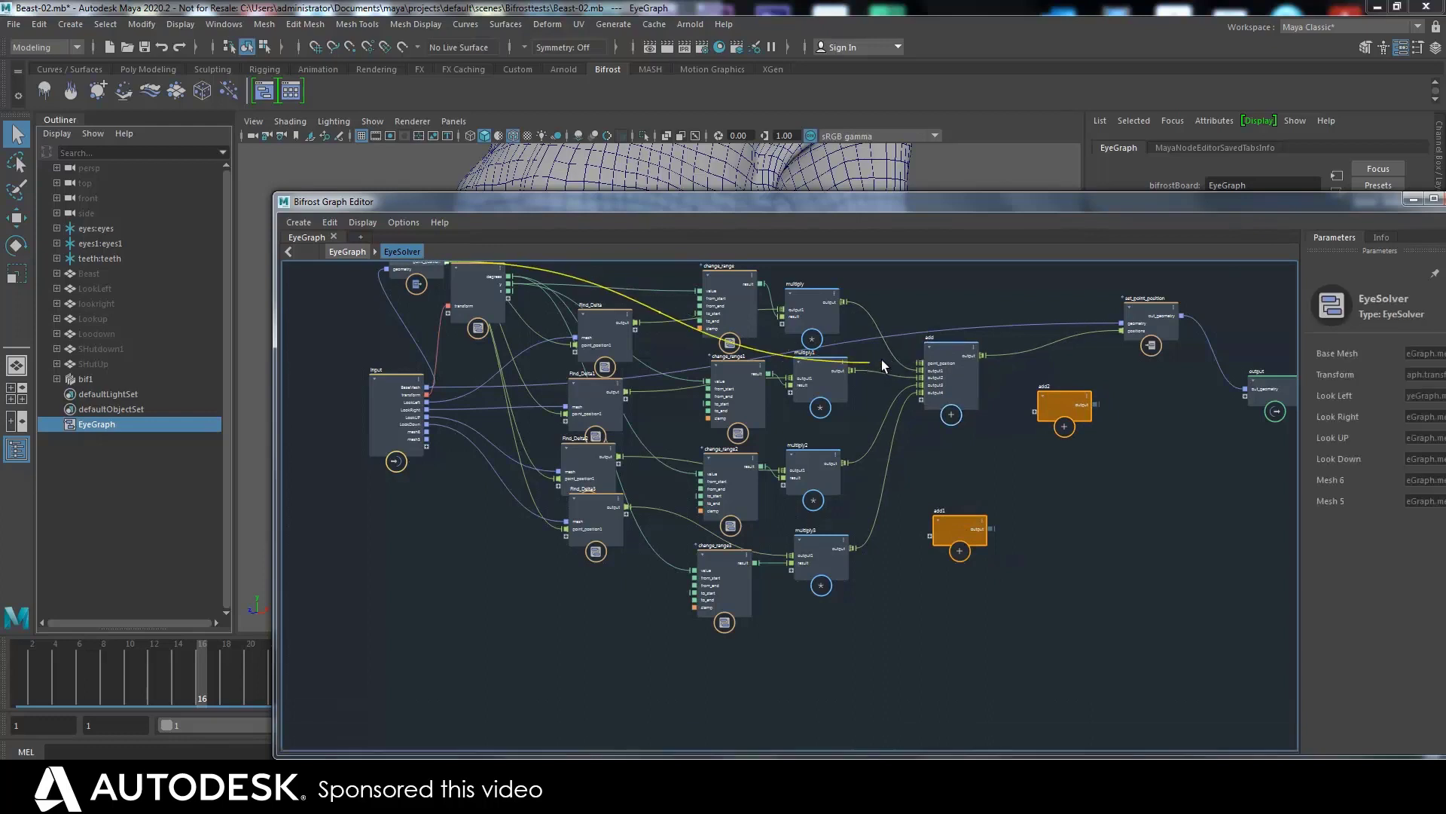
pyautogui.click(1068, 386)
pyautogui.moveTo(1068, 387); pyautogui.dragTo(1071, 349)
pyautogui.moveTo(981, 355); pyautogui.dragTo(1038, 373)
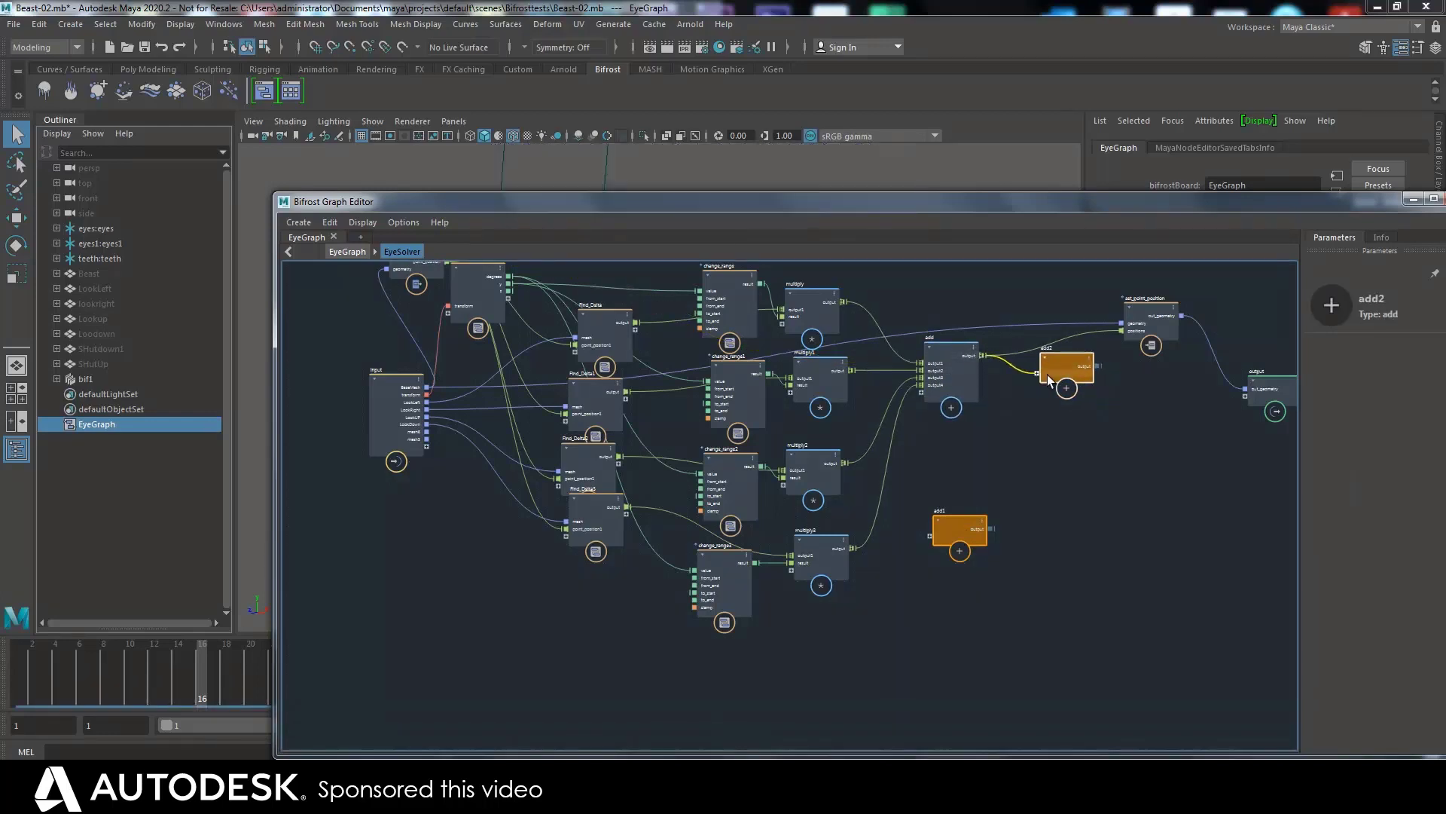
pyautogui.keyDown('alt'); pyautogui.moveTo(594, 279); pyautogui.dragTo(598, 315, button='middle'); pyautogui.keyUp('alt')
pyautogui.moveTo(423, 296); pyautogui.dragTo(1087, 402)
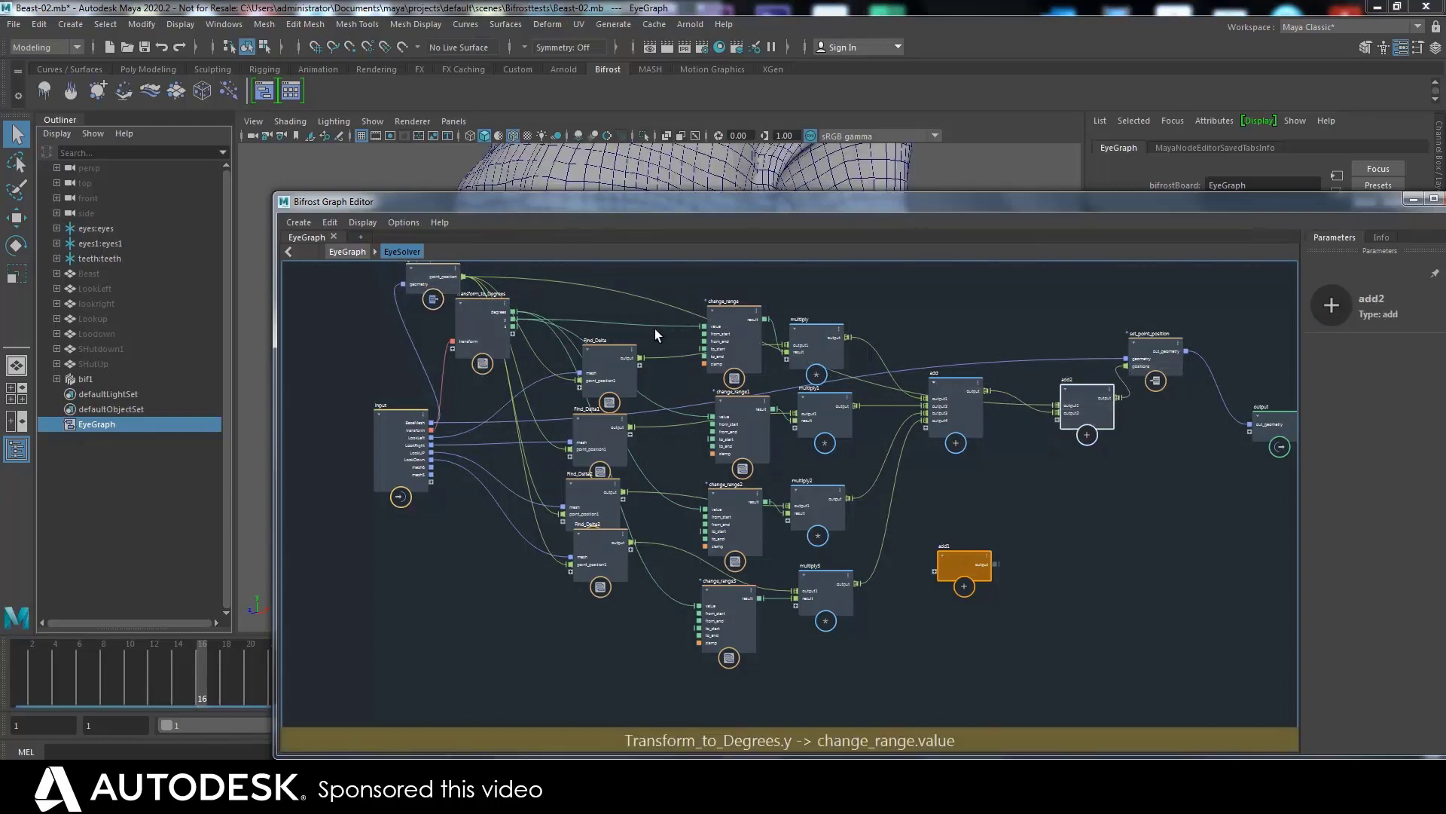
# Step: Group the Find_Delta, change_range, multiply and original add nodes into one compound, and reposition it with add1
pyautogui.moveTo(544, 296); pyautogui.dragTo(934, 694)
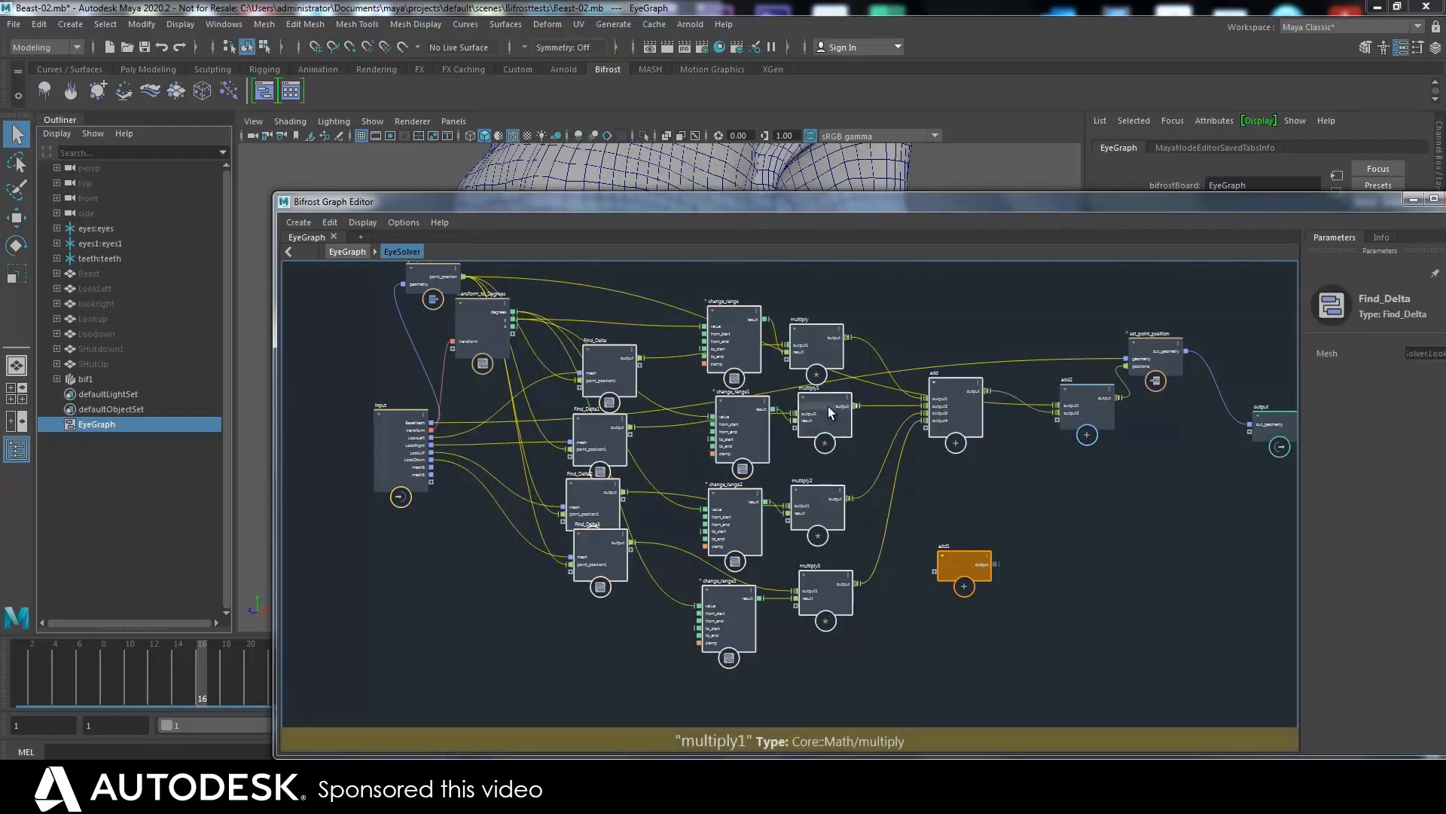
pyautogui.hotkey('ctrl', 'g')
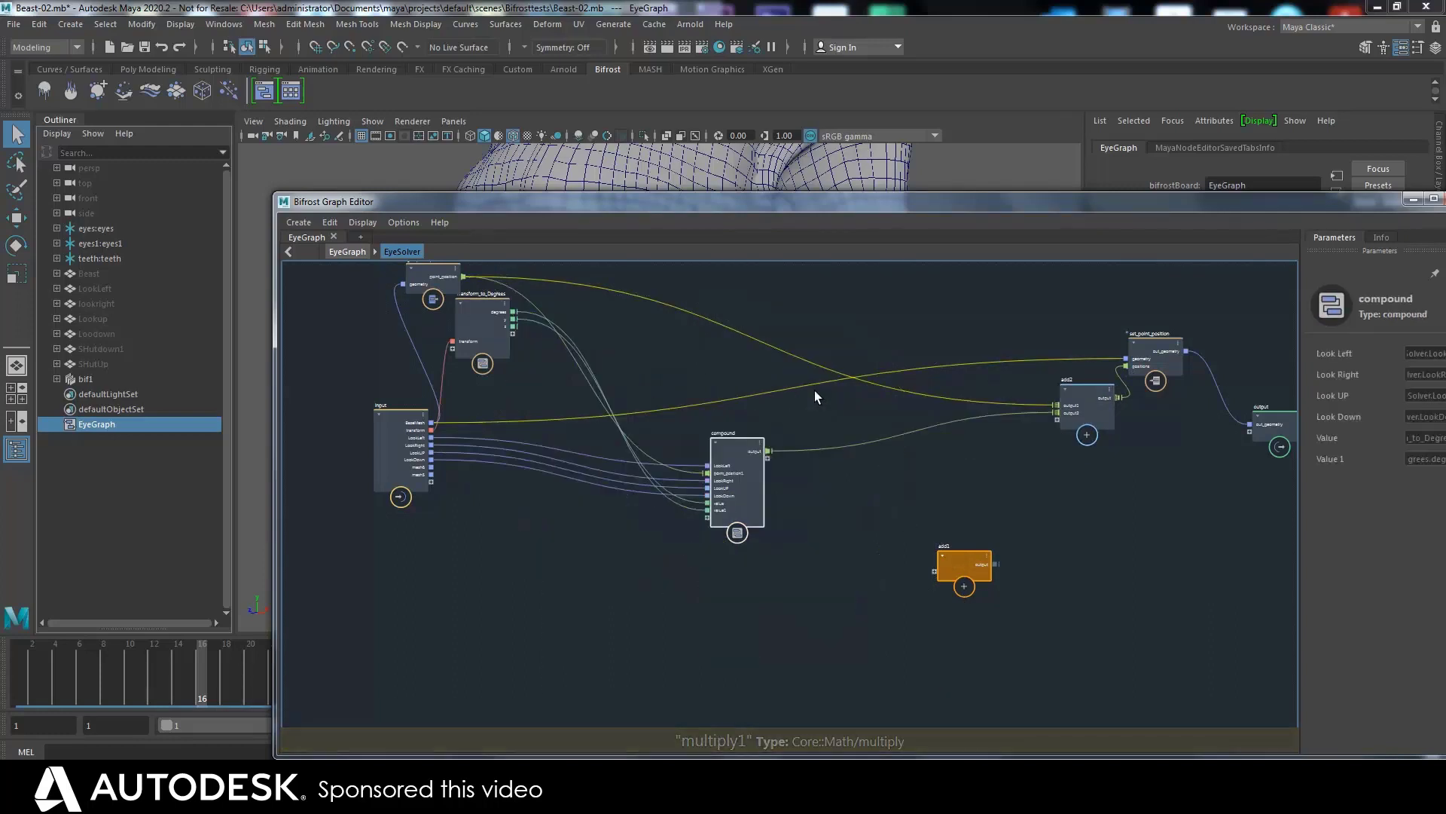
pyautogui.moveTo(716, 445); pyautogui.dragTo(753, 367)
pyautogui.moveTo(966, 571); pyautogui.dragTo(891, 496)
pyautogui.keyDown('alt'); pyautogui.moveTo(817, 418); pyautogui.dragTo(848, 336, button='right'); pyautogui.keyUp('alt')
# Step: Rename the new compound as LookAround
pyautogui.click(723, 319)
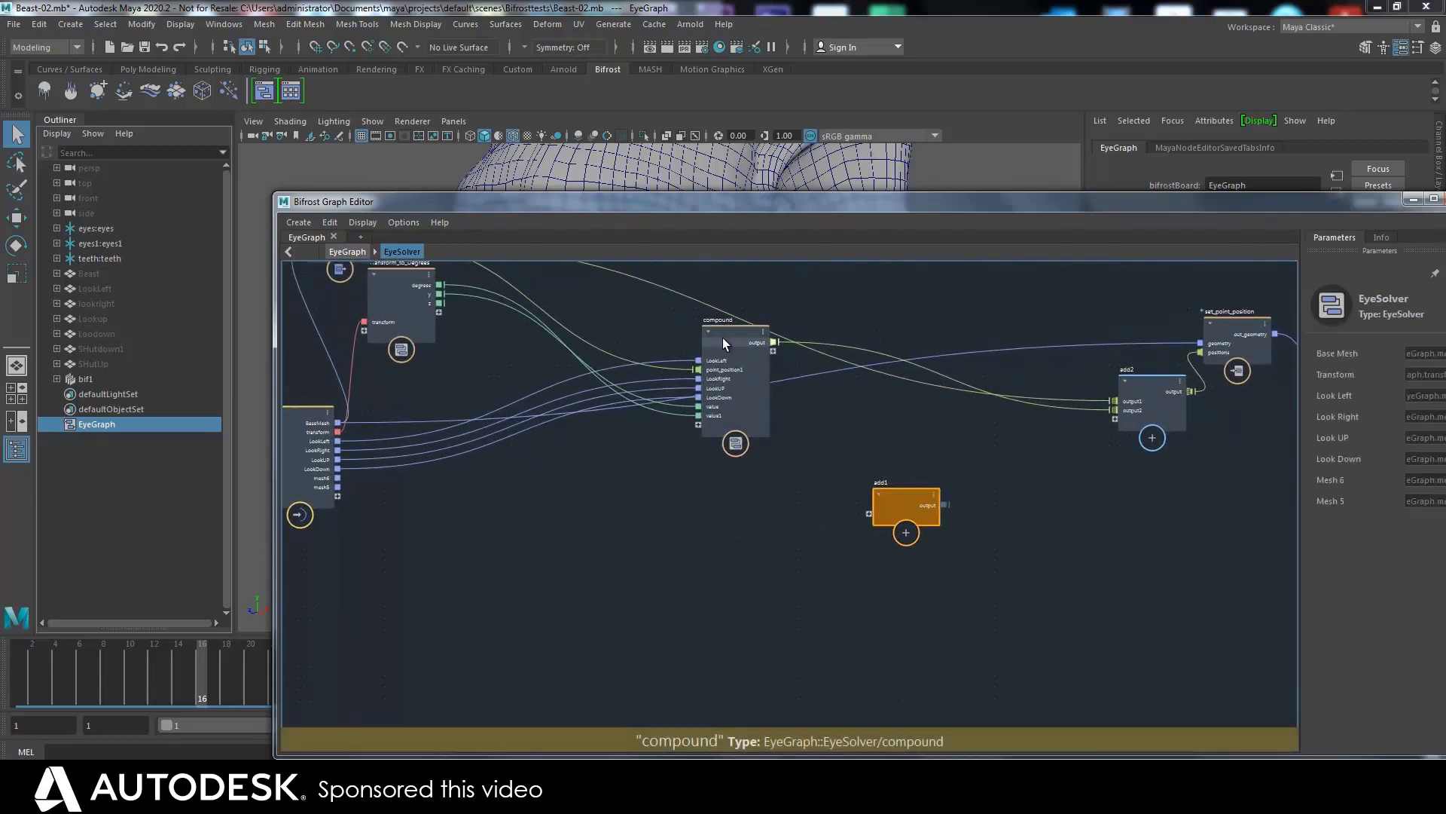
pyautogui.click(725, 335)
pyautogui.press('f')
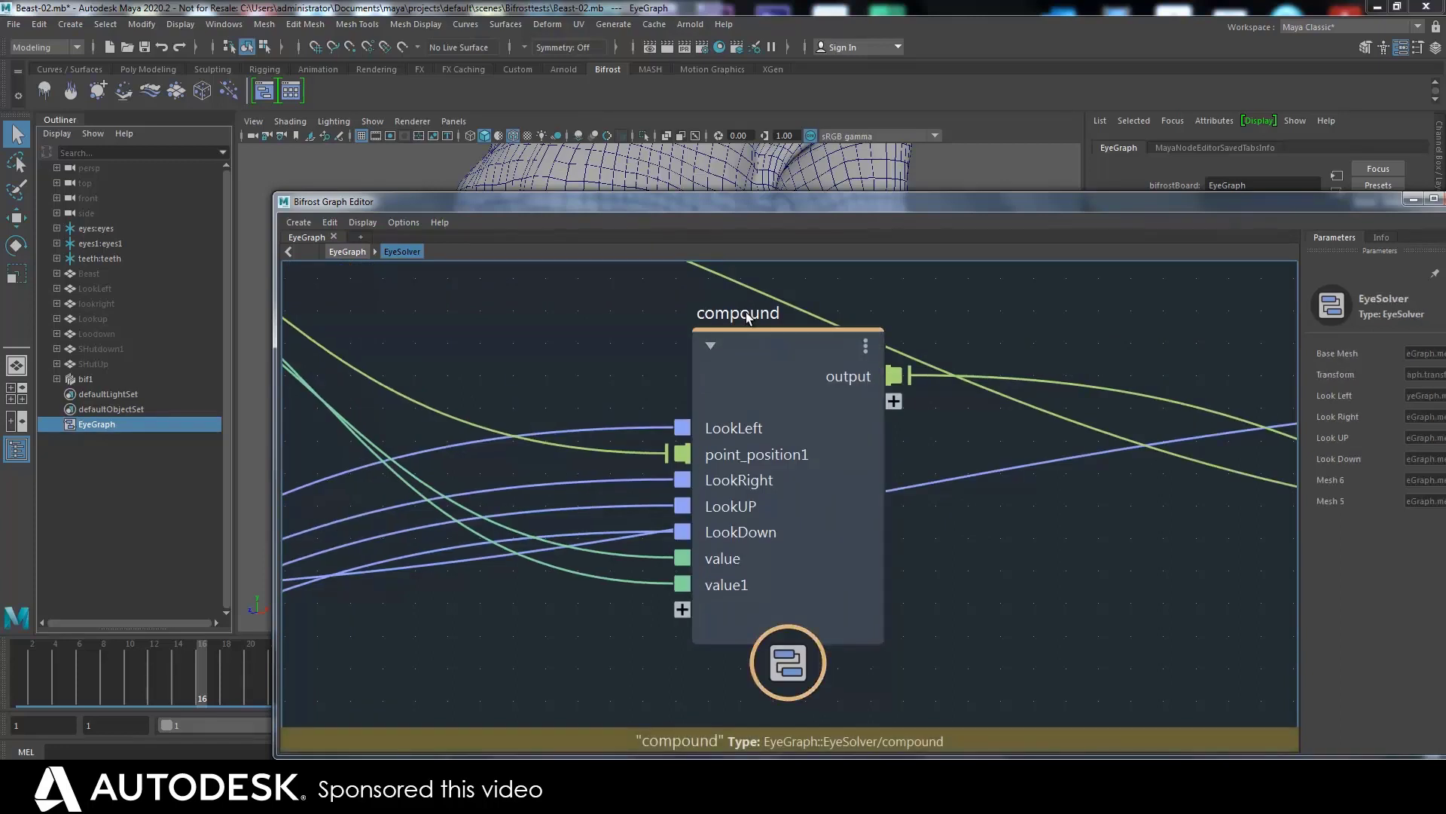
pyautogui.click(740, 312)
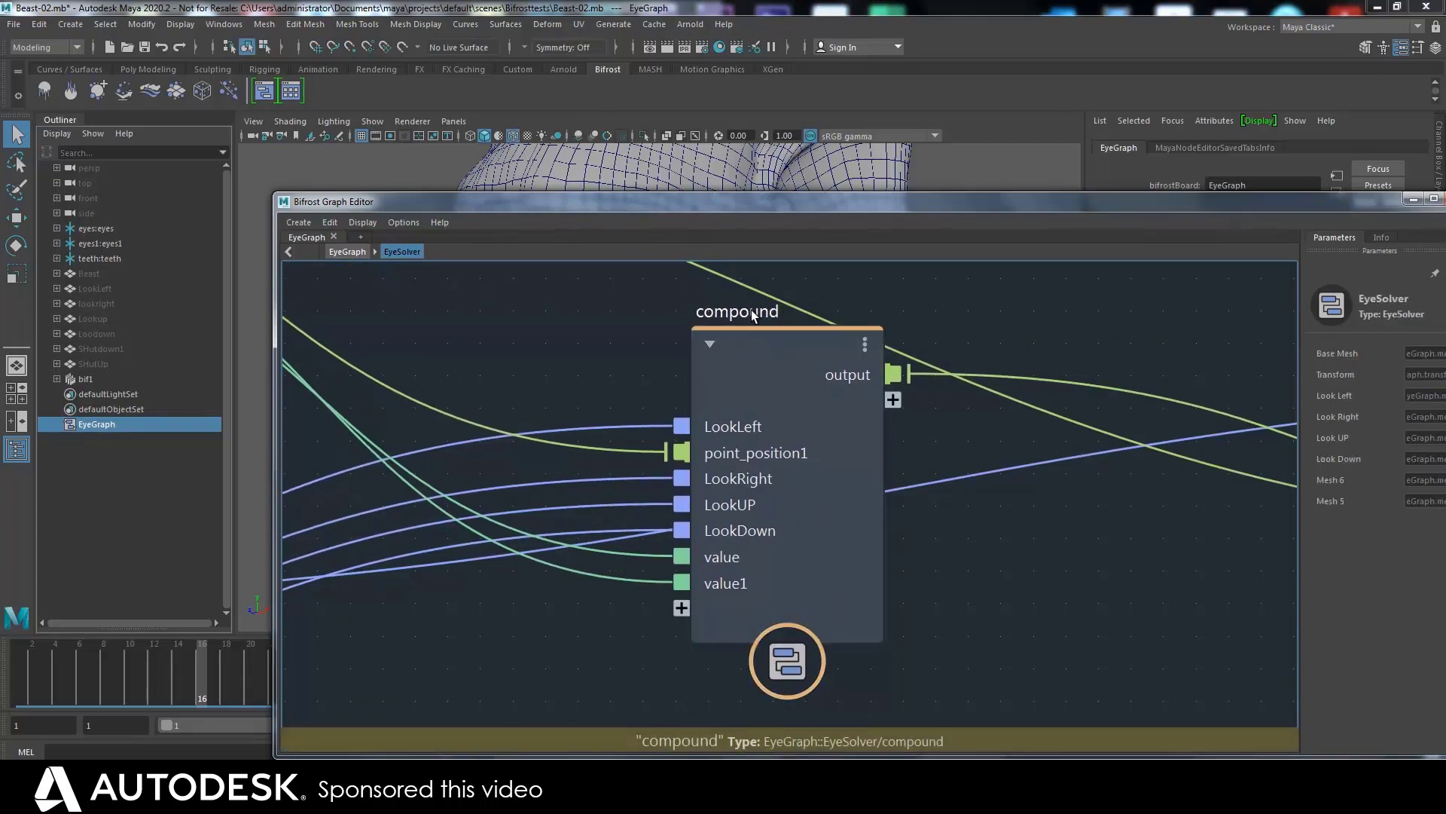
pyautogui.moveTo(740, 396); pyautogui.dragTo(662, 409, button='middle')
pyautogui.scroll(-3, 662, 409)
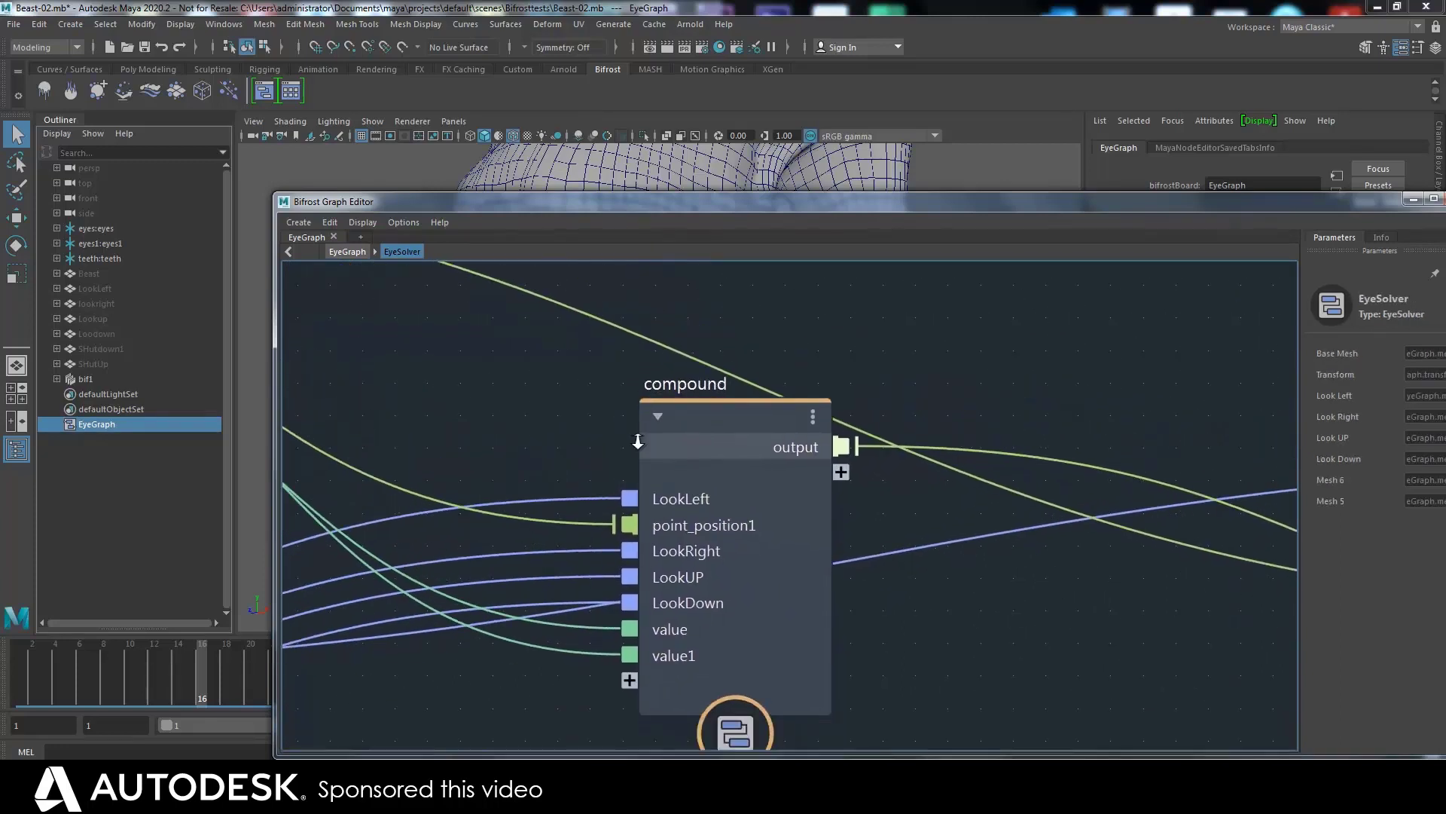
pyautogui.doubleClick(658, 405)
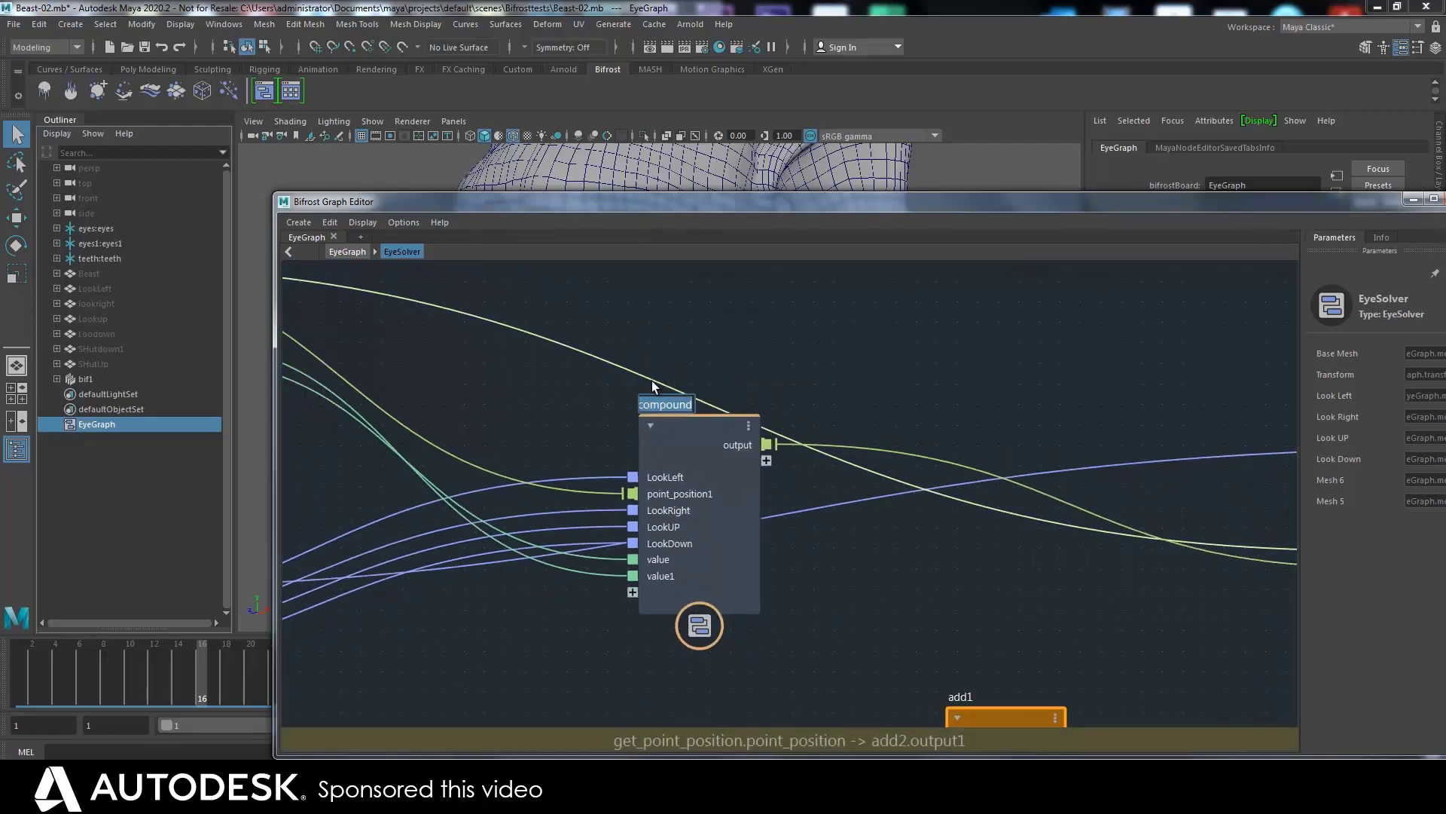
pyautogui.write('Lo')
pyautogui.write('okAround')
pyautogui.press('Return')
pyautogui.moveTo(853, 381); pyautogui.dragTo(802, 295, button='middle')
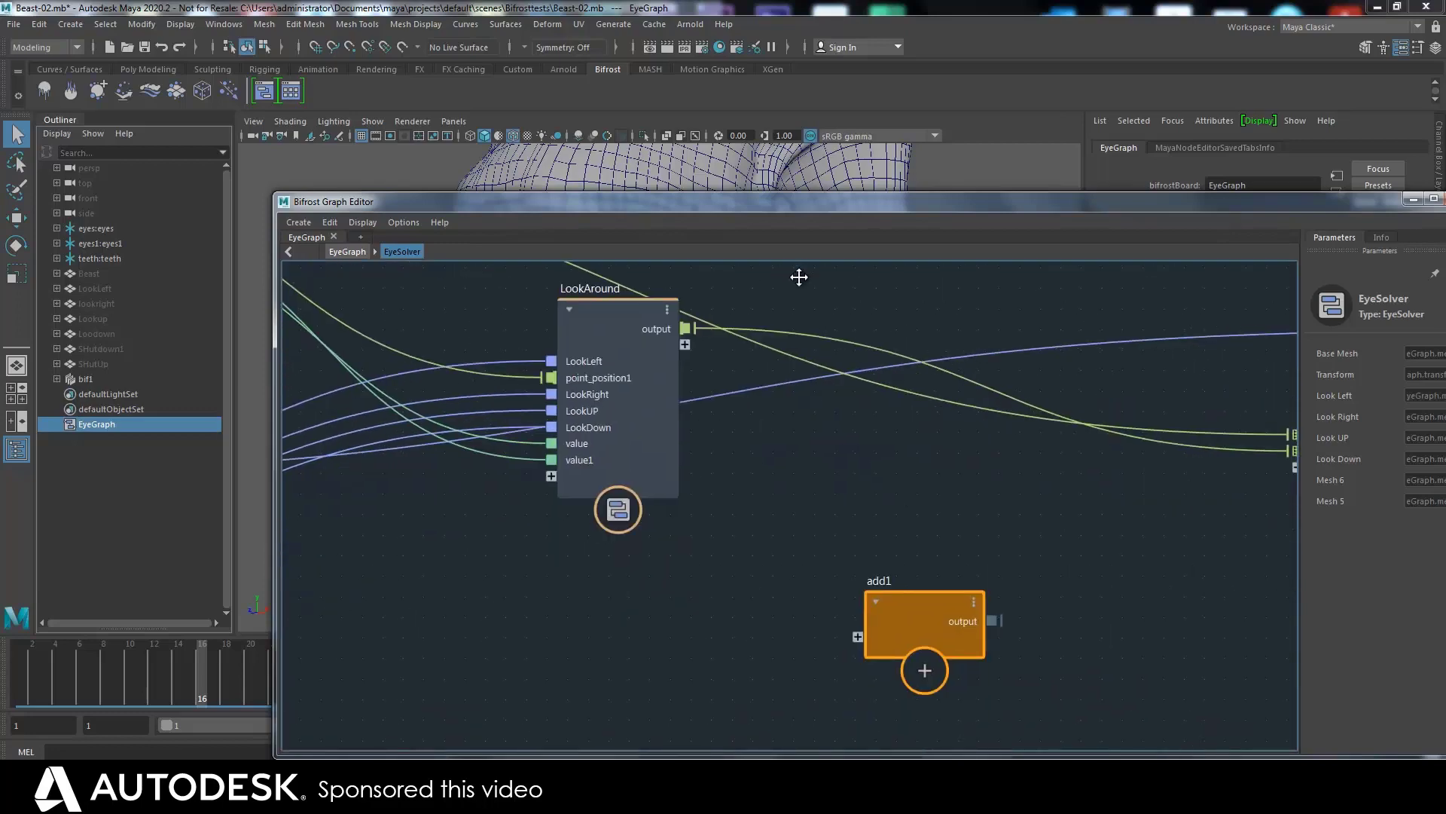
# Step: Return to the EyeGraph level and rename EyeSolver's mesh6 input port as BlinkUp
pyautogui.scroll(-5, 802, 302)
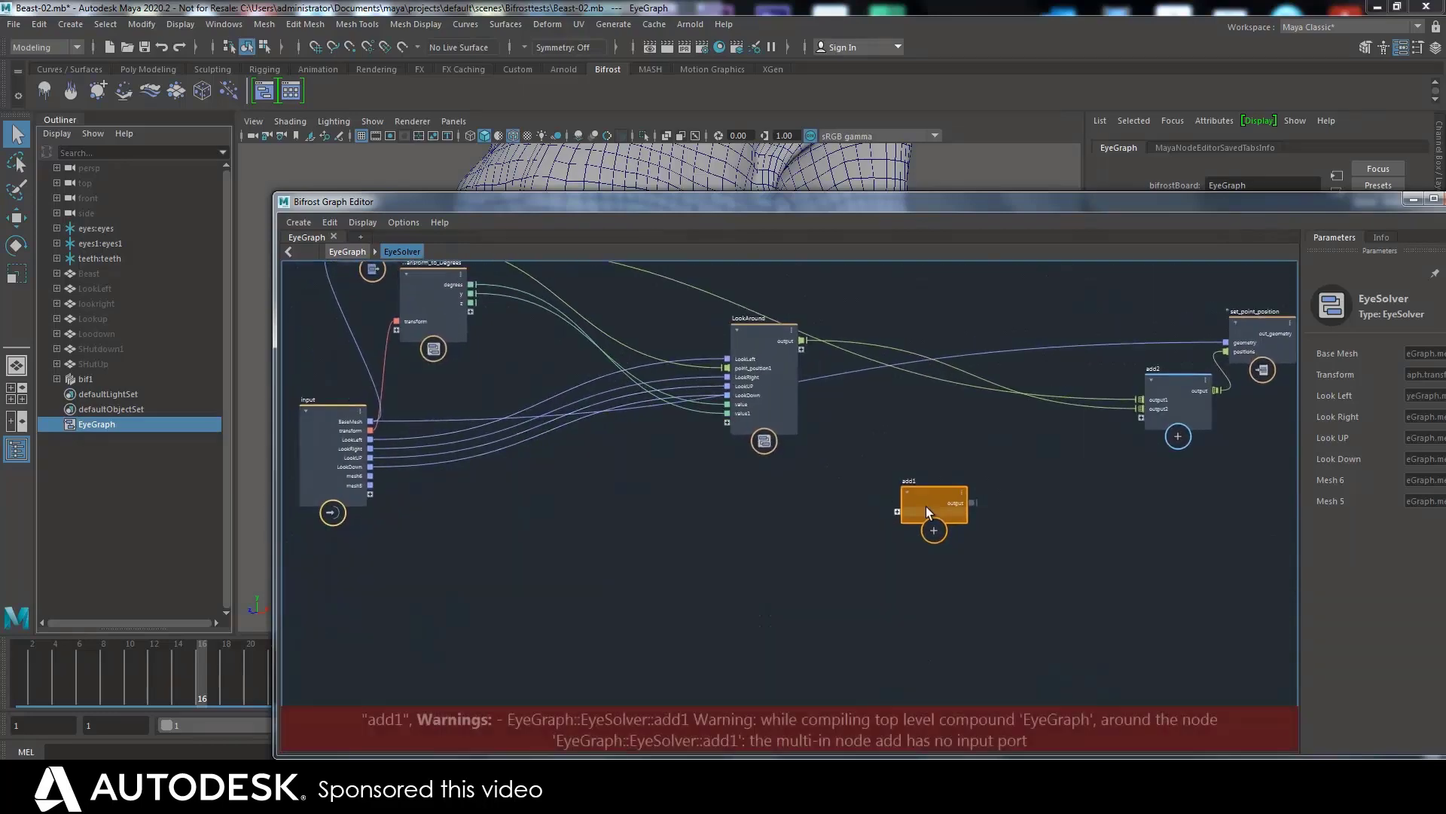
pyautogui.moveTo(931, 500); pyautogui.dragTo(962, 477)
pyautogui.keyDown('alt'); pyautogui.moveTo(581, 518); pyautogui.dragTo(687, 506, button='middle'); pyautogui.keyUp('alt')
pyautogui.keyDown('alt'); pyautogui.moveTo(544, 461); pyautogui.dragTo(663, 445, button='right'); pyautogui.keyUp('alt')
pyautogui.keyDown('alt'); pyautogui.moveTo(593, 456); pyautogui.dragTo(669, 424, button='middle'); pyautogui.keyUp('alt')
pyautogui.click(360, 250)
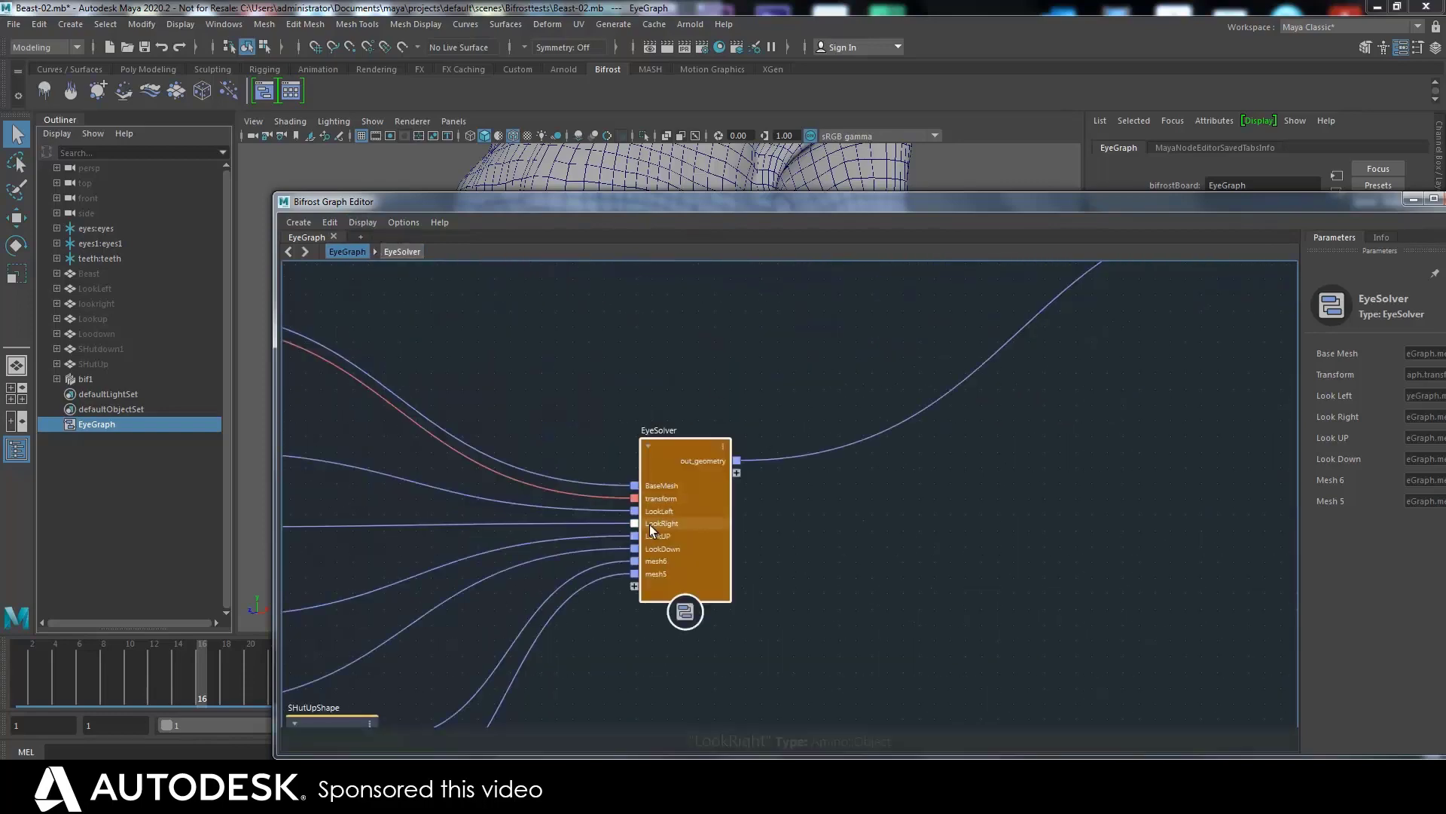
pyautogui.rightClick(662, 564)
pyautogui.click(690, 571)
pyautogui.write('Bl')
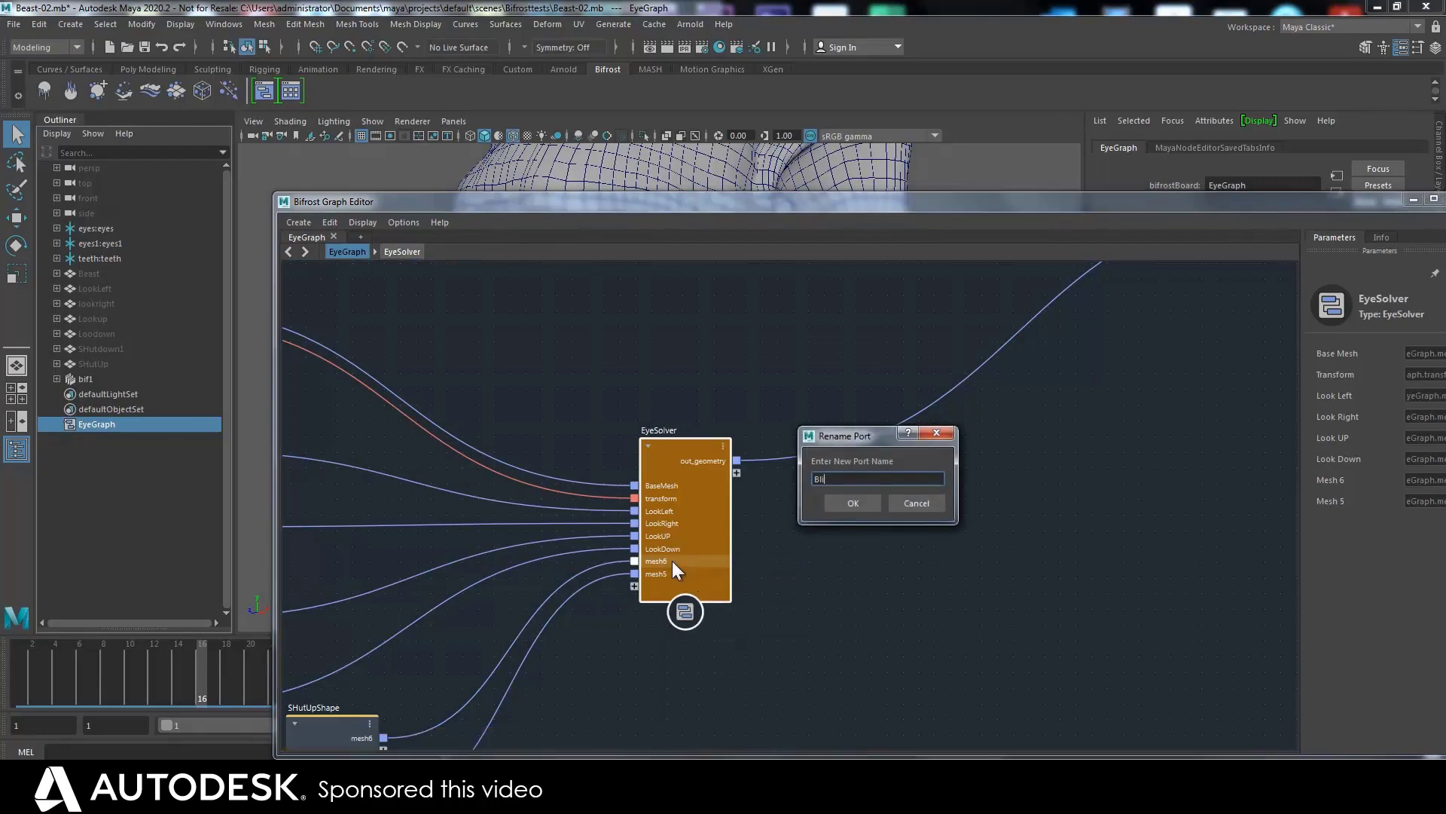
pyautogui.write('inkUp')
pyautogui.press('Return')
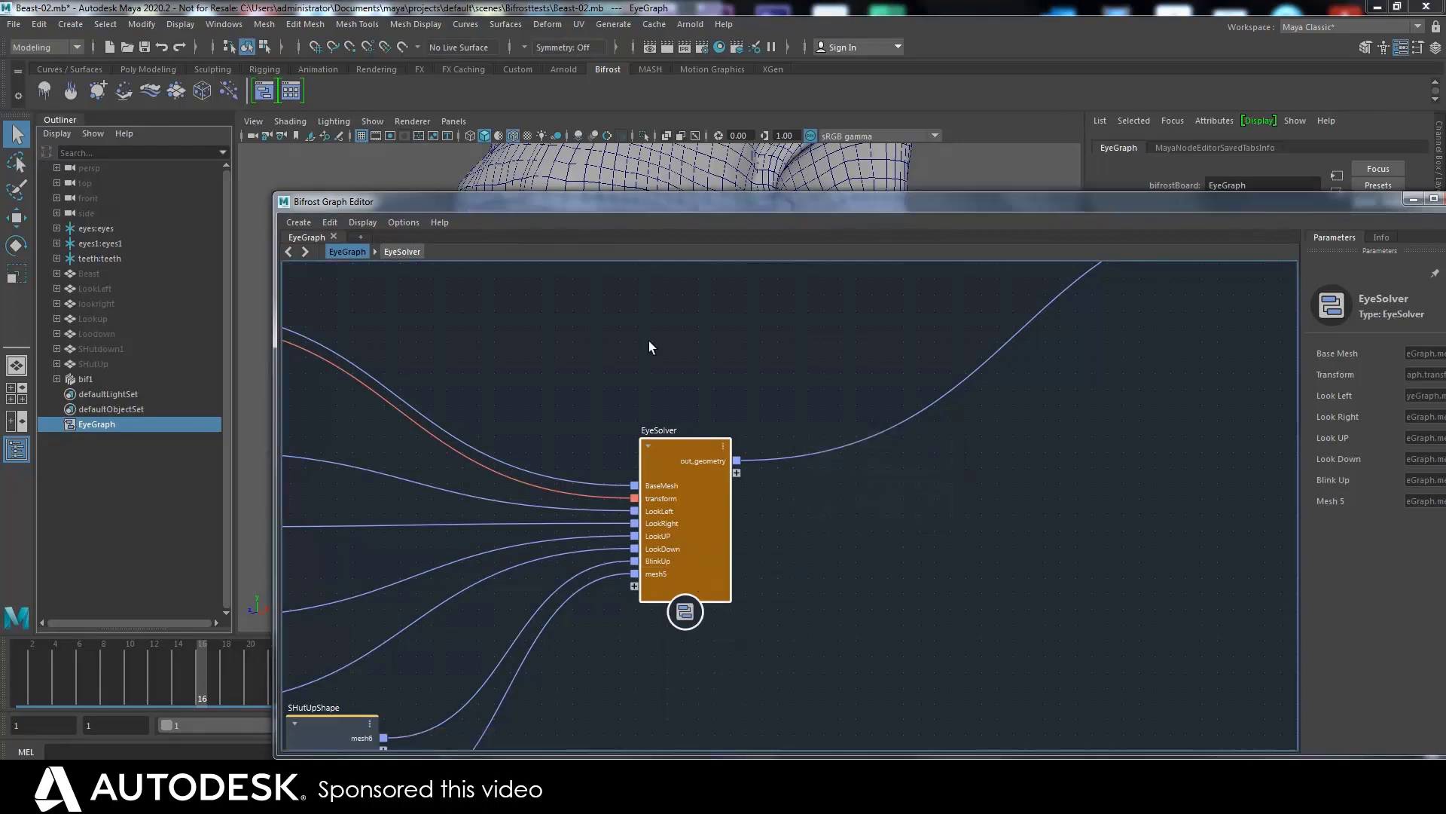
# Step: Rename EyeSolver's mesh5 input port as BlinkDown
pyautogui.rightClick(663, 573)
pyautogui.click(689, 576)
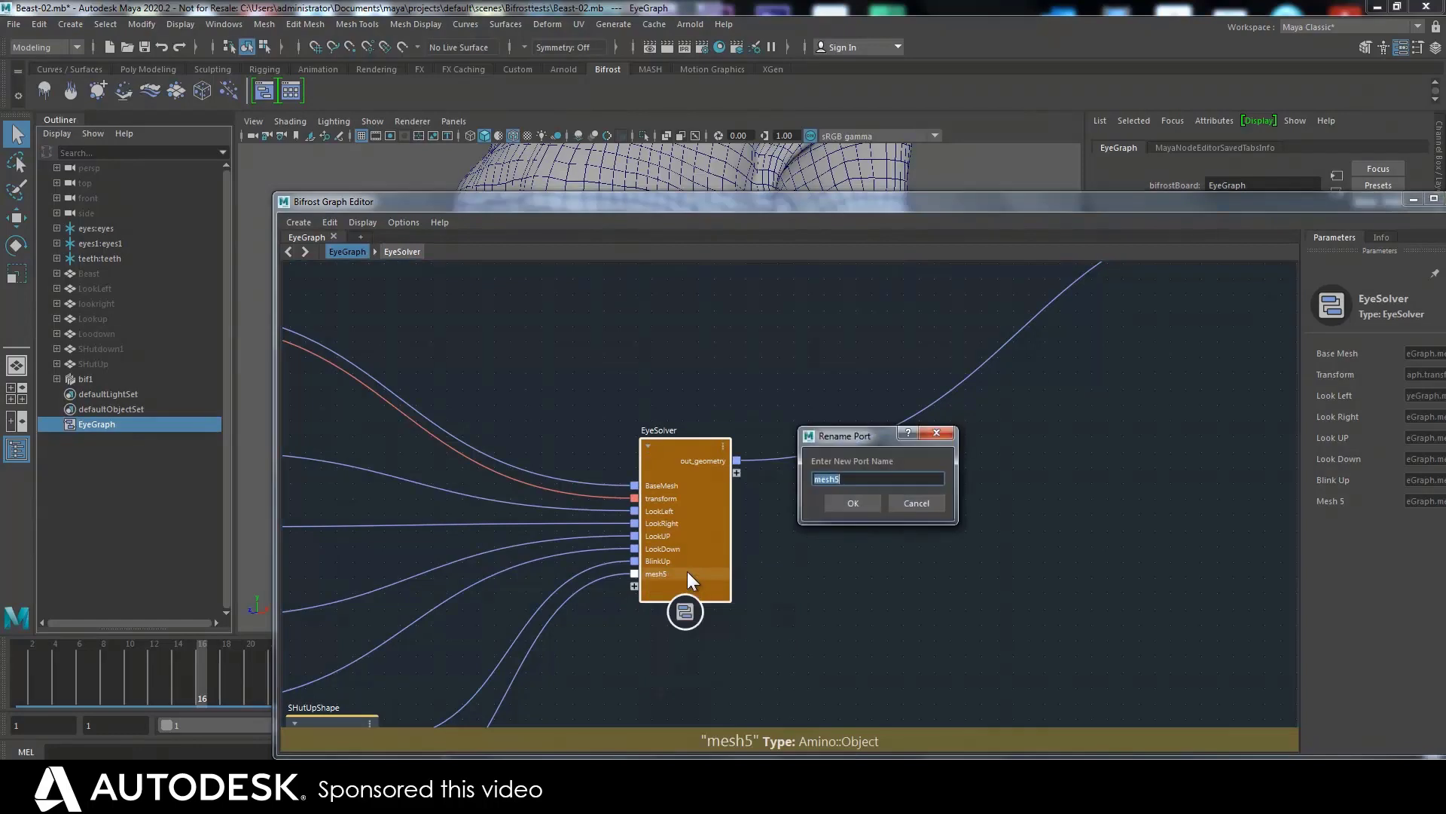
pyautogui.write('BlinkDown')
pyautogui.press('Return')
pyautogui.moveTo(819, 471); pyautogui.dragTo(953, 358, button='middle')
pyautogui.moveTo(439, 628); pyautogui.dragTo(444, 607)
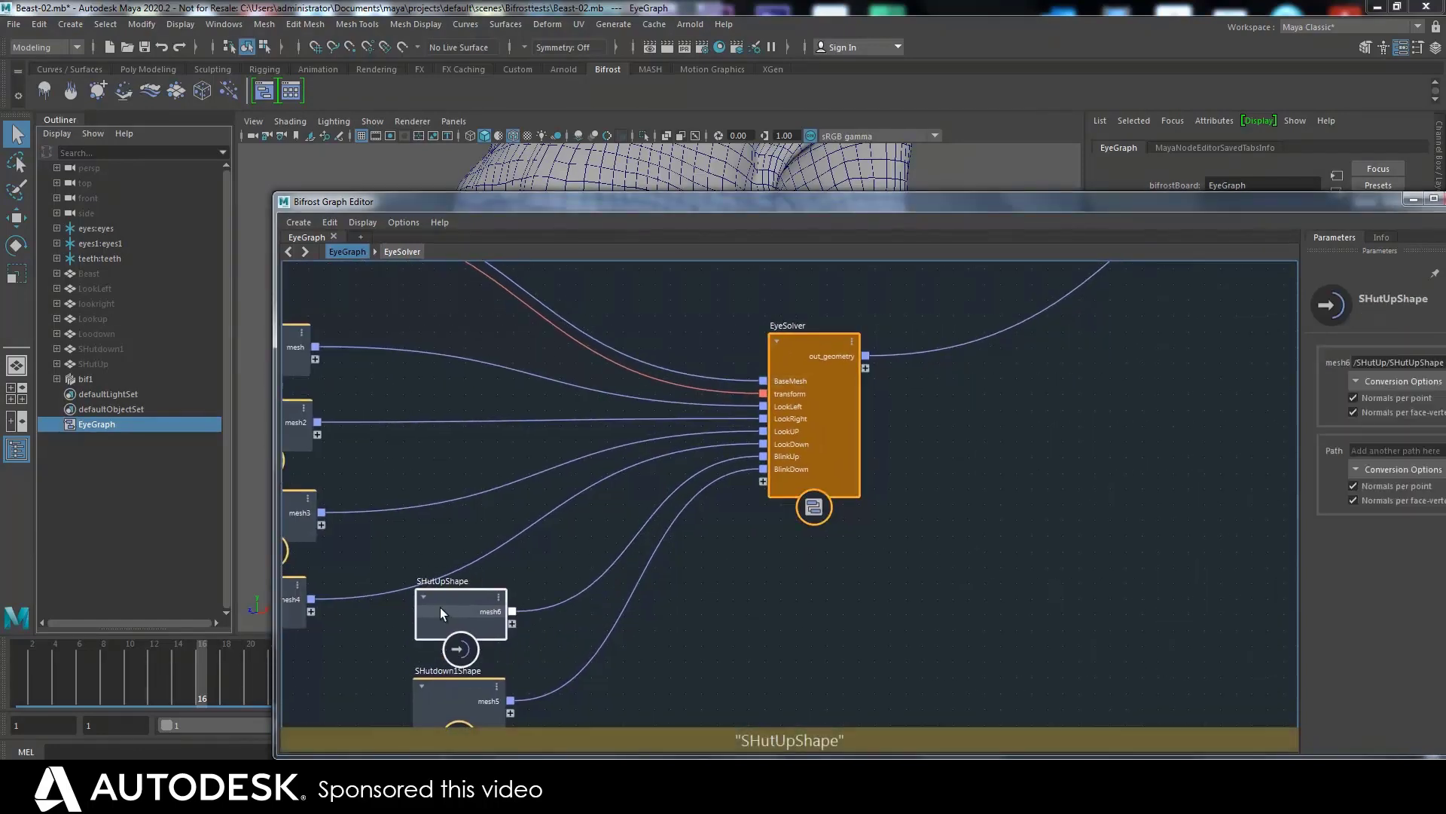
pyautogui.moveTo(926, 459); pyautogui.dragTo(809, 540, button='middle')
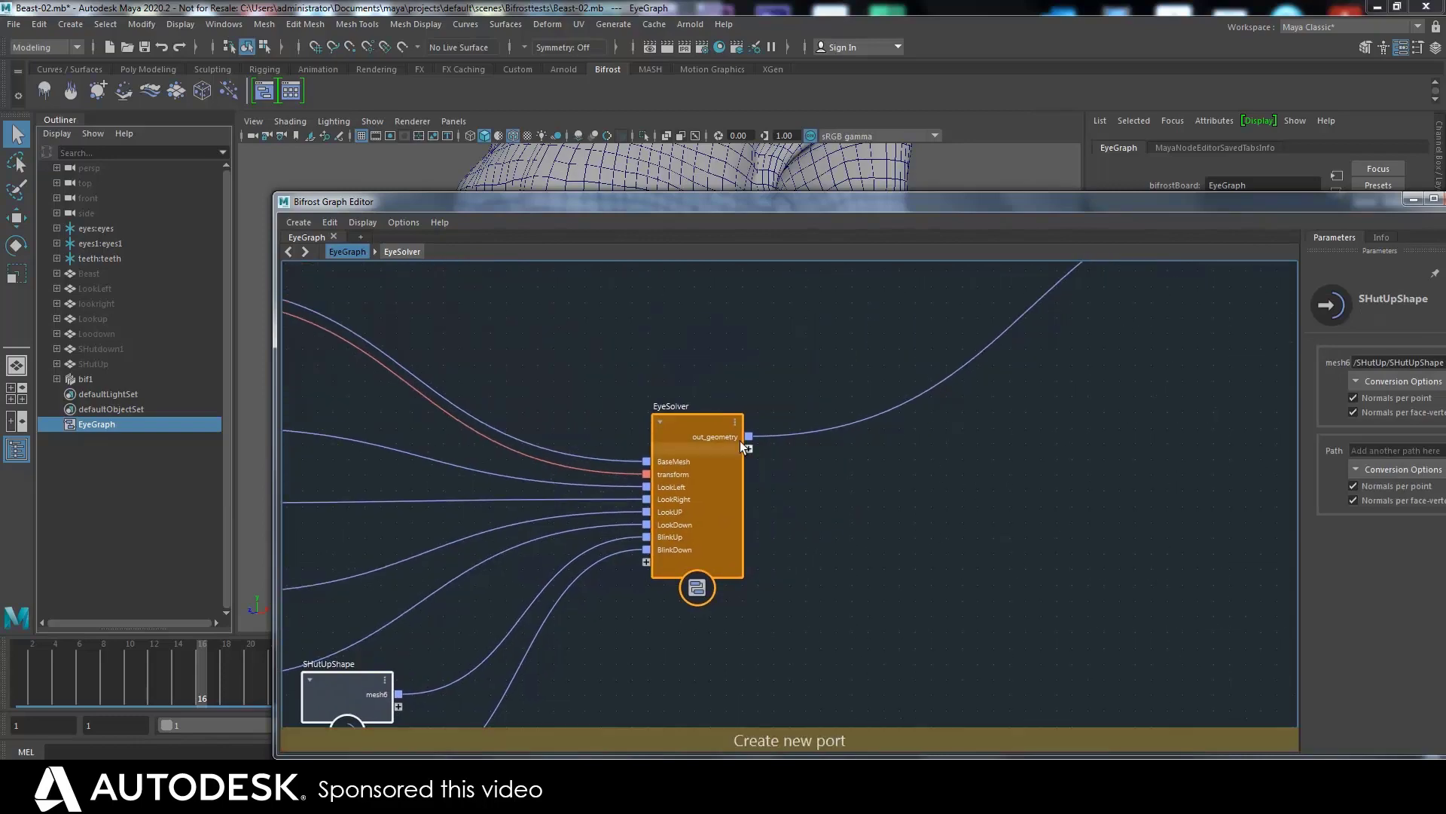
# Step: Copy Find_Delta, change_range and multiply from the LookAround compound into EyeSolver and place the copies below LookAround
pyautogui.doubleClick(667, 435)
pyautogui.moveTo(959, 452); pyautogui.dragTo(599, 475, button='middle')
pyautogui.scroll(-3, 794, 491)
pyautogui.click(805, 355)
pyautogui.doubleClick(807, 358)
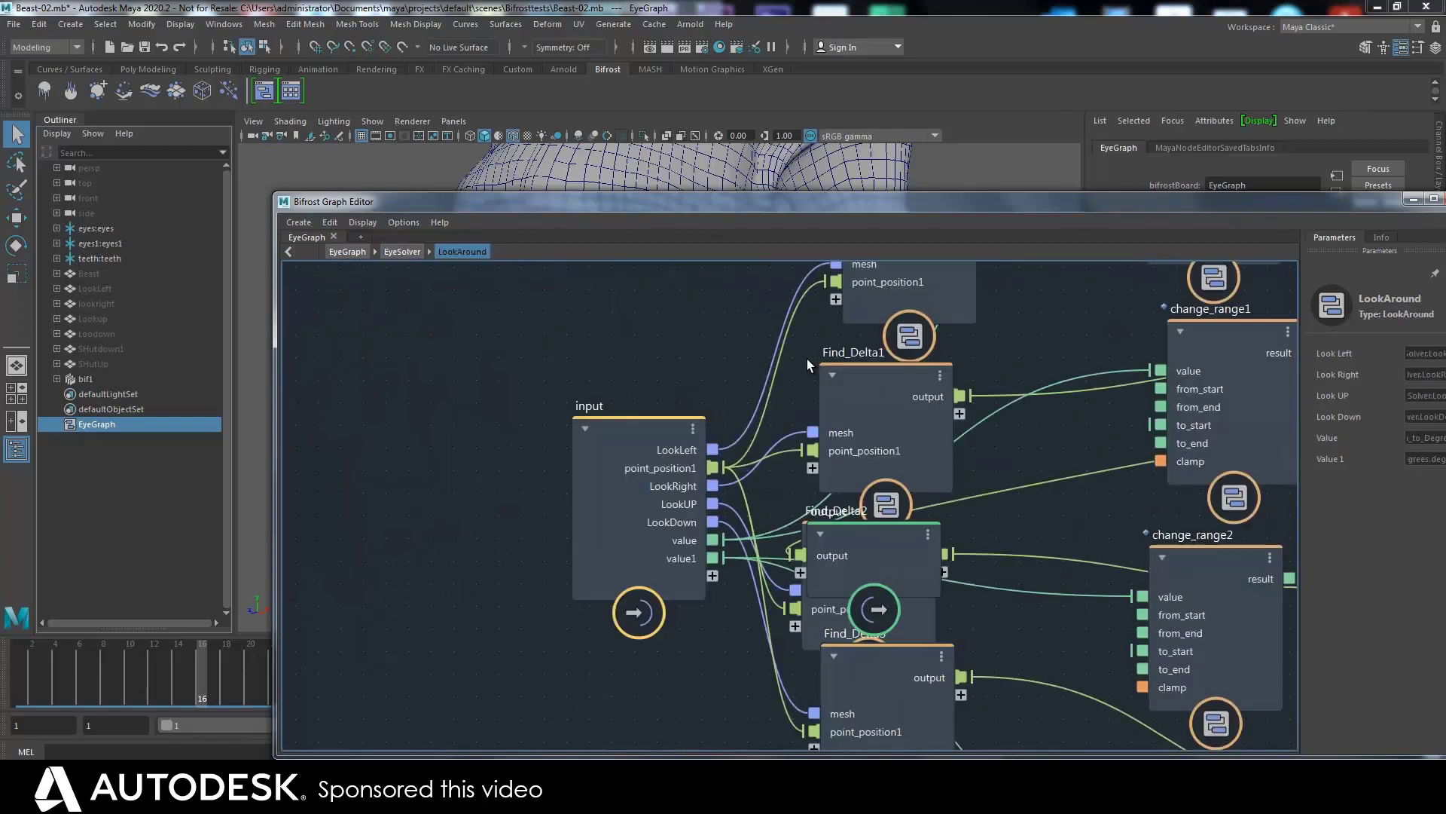
pyautogui.keyDown('alt'); pyautogui.moveTo(691, 631); pyautogui.dragTo(684, 468, button='right'); pyautogui.keyUp('alt')
pyautogui.keyDown('alt'); pyautogui.moveTo(685, 468); pyautogui.dragTo(455, 503, button='middle'); pyautogui.keyUp('alt')
pyautogui.moveTo(512, 329); pyautogui.dragTo(985, 432)
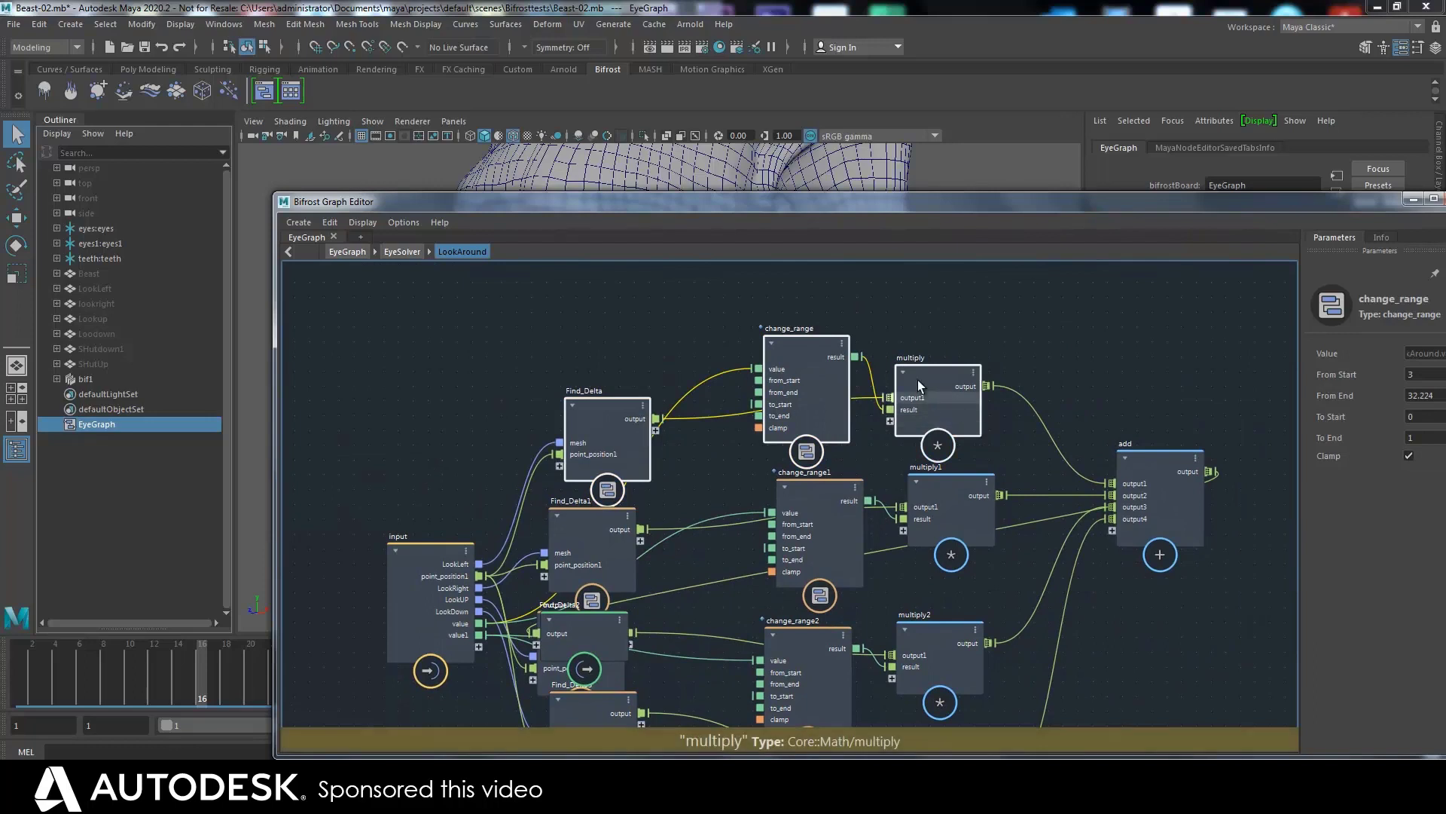
pyautogui.click(404, 251)
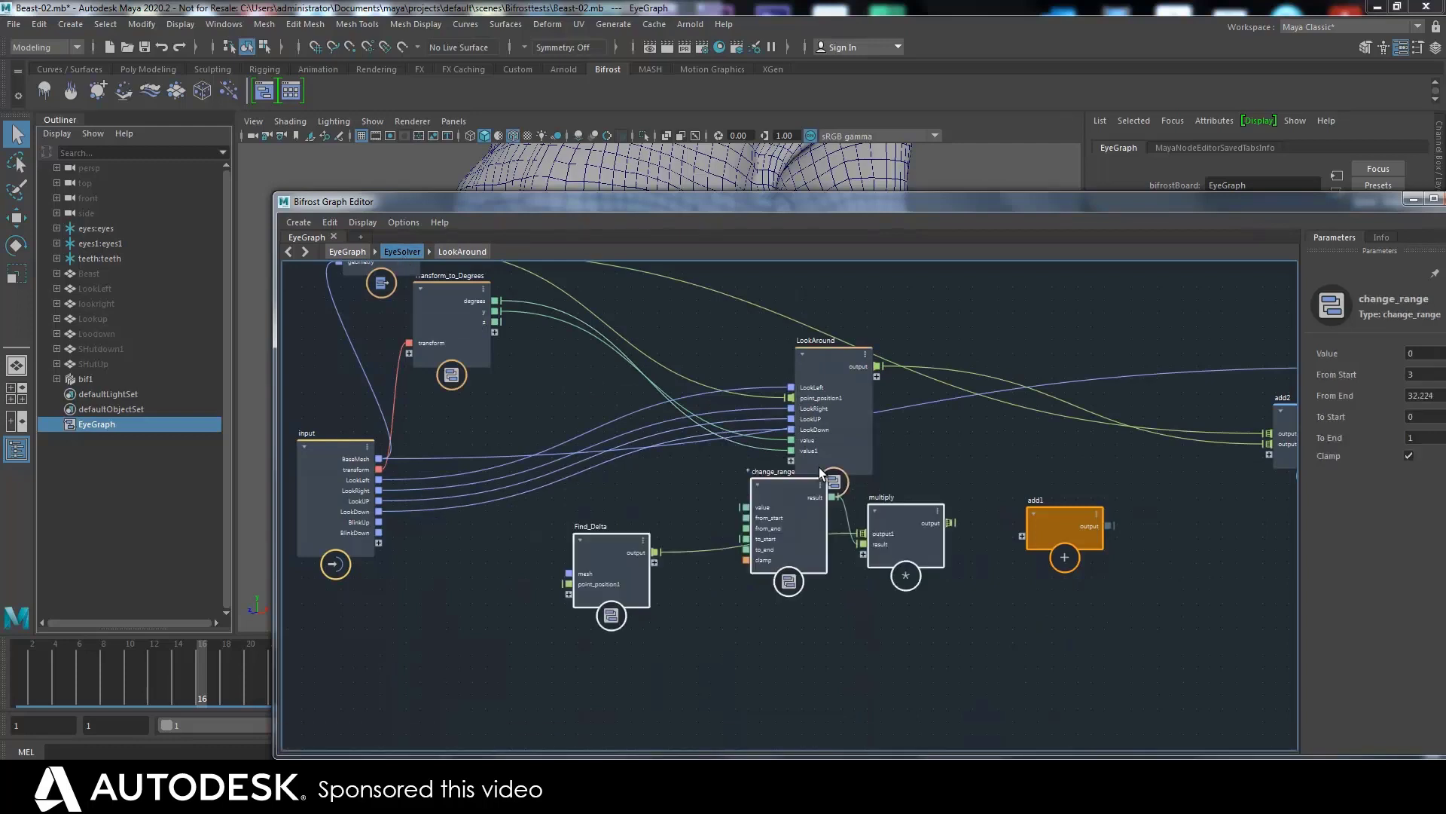
pyautogui.moveTo(794, 521); pyautogui.dragTo(817, 563)
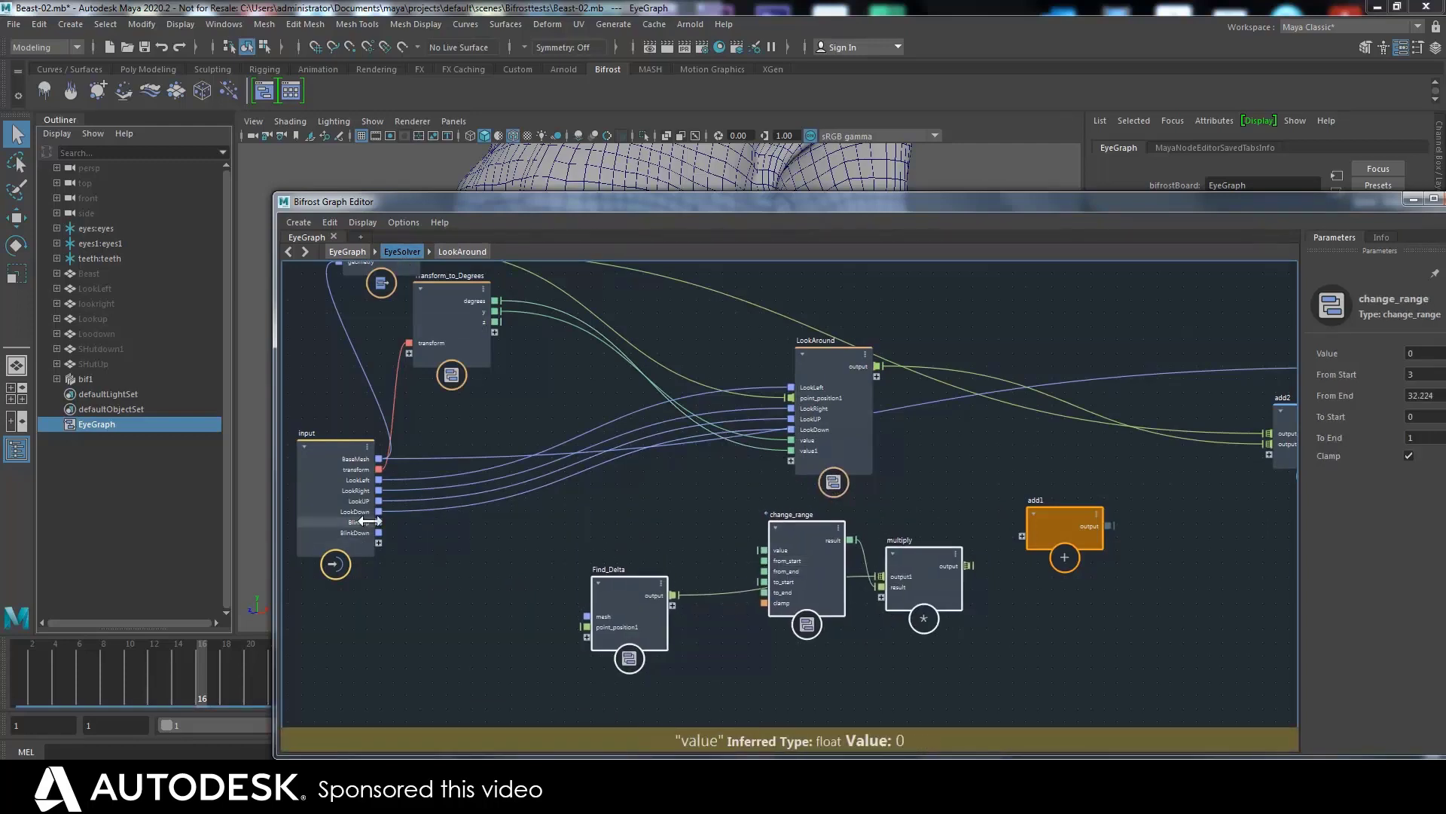
# Step: Connect BlinkUp and point_position to the copied Find_Delta's inputs, and Transform_to_Degrees' degrees output to change_range's value
pyautogui.moveTo(378, 522); pyautogui.dragTo(586, 617)
pyautogui.scroll(-2, 556, 542)
pyautogui.moveTo(448, 322); pyautogui.dragTo(590, 630)
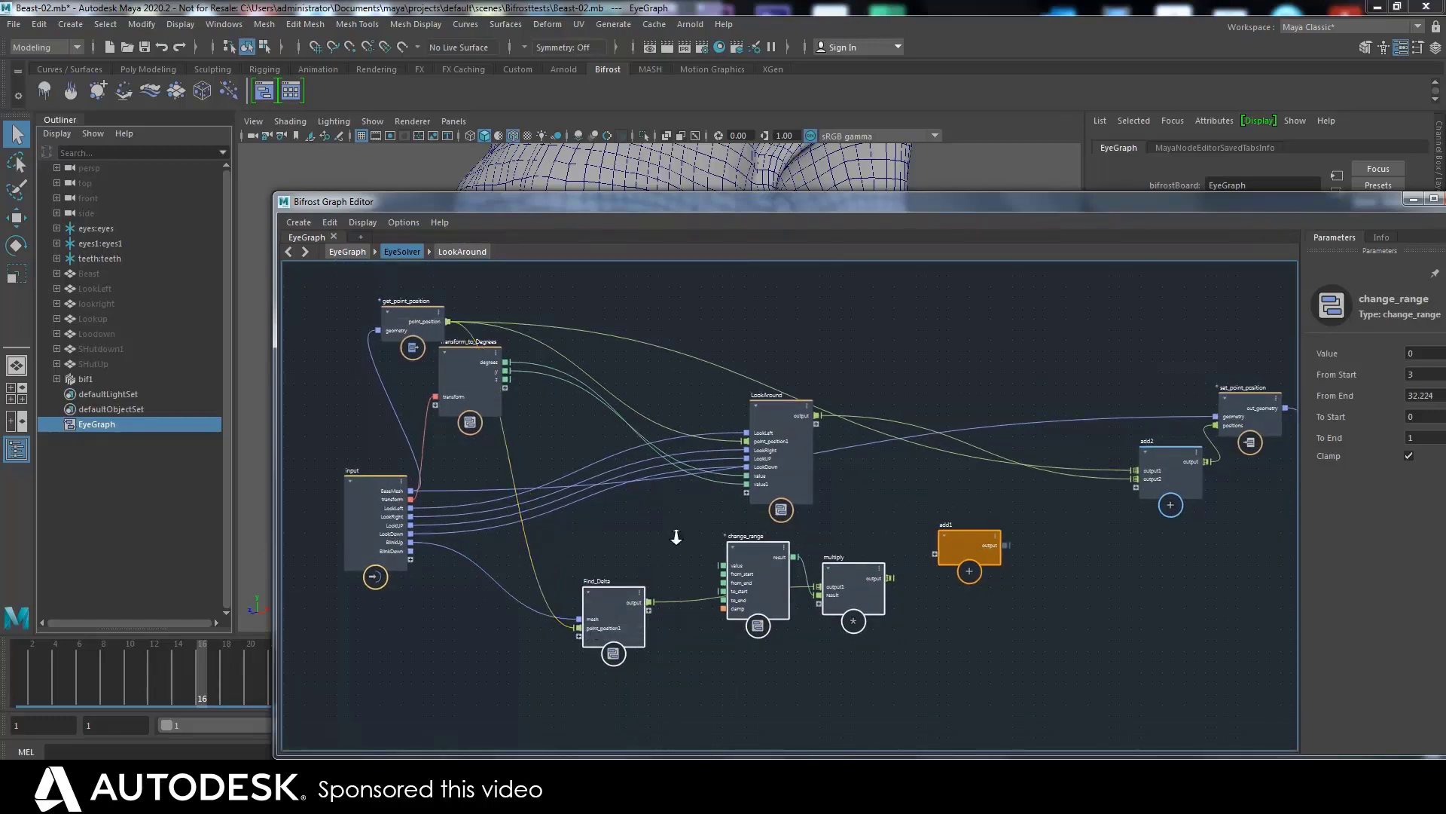
pyautogui.scroll(2, 677, 523)
pyautogui.moveTo(676, 523); pyautogui.dragTo(706, 543, button='middle')
pyautogui.moveTo(624, 206); pyautogui.dragTo(585, 208)
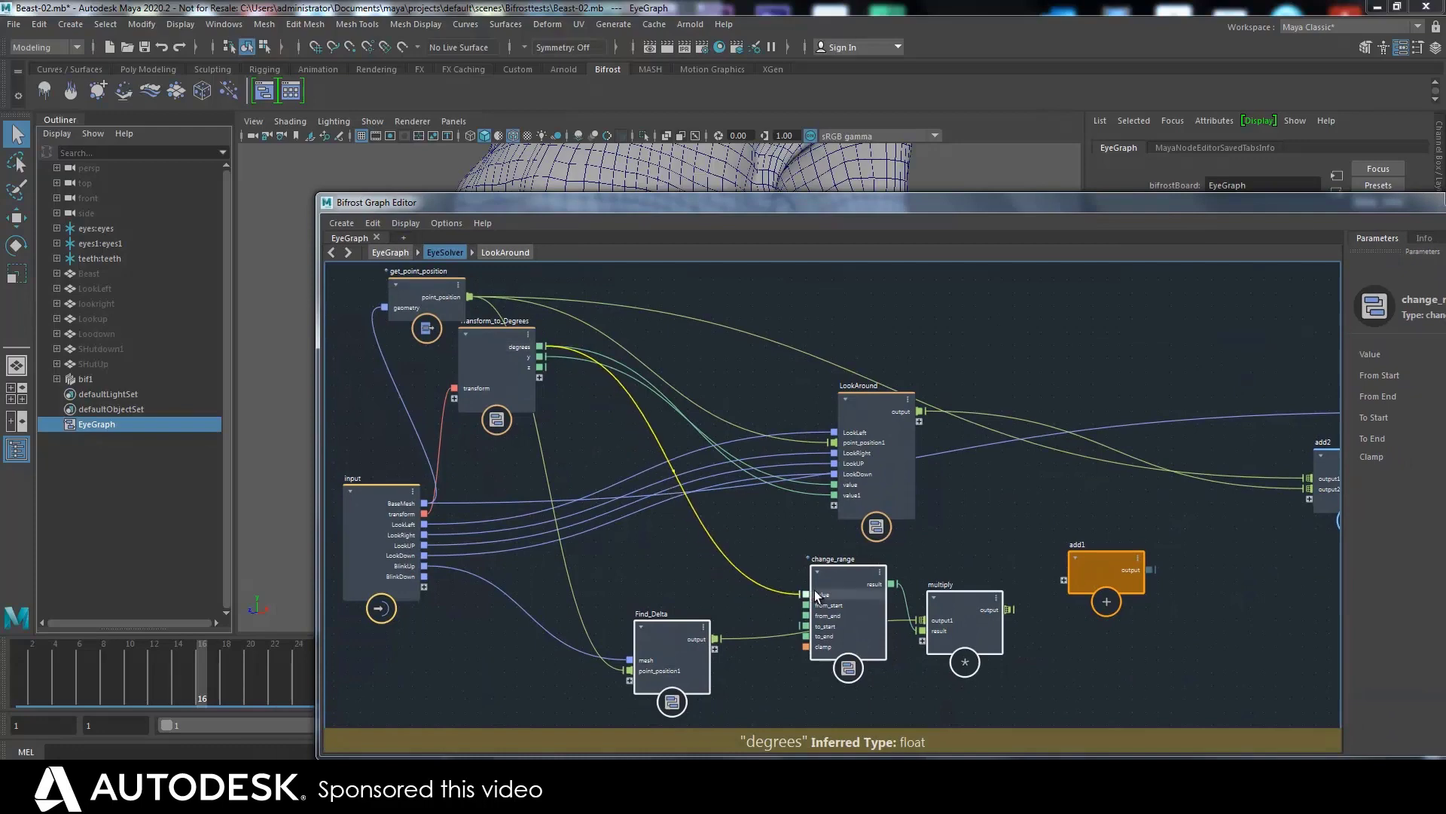
# Step: Route the multiply output through add1 into add2's second input, replacing the LookAround output
pyautogui.click(1002, 544)
pyautogui.keyDown('alt'); pyautogui.moveTo(916, 529); pyautogui.dragTo(792, 473, button='middle'); pyautogui.keyUp('alt')
pyautogui.moveTo(883, 554); pyautogui.dragTo(1186, 430)
pyautogui.moveTo(885, 205); pyautogui.dragTo(948, 204)
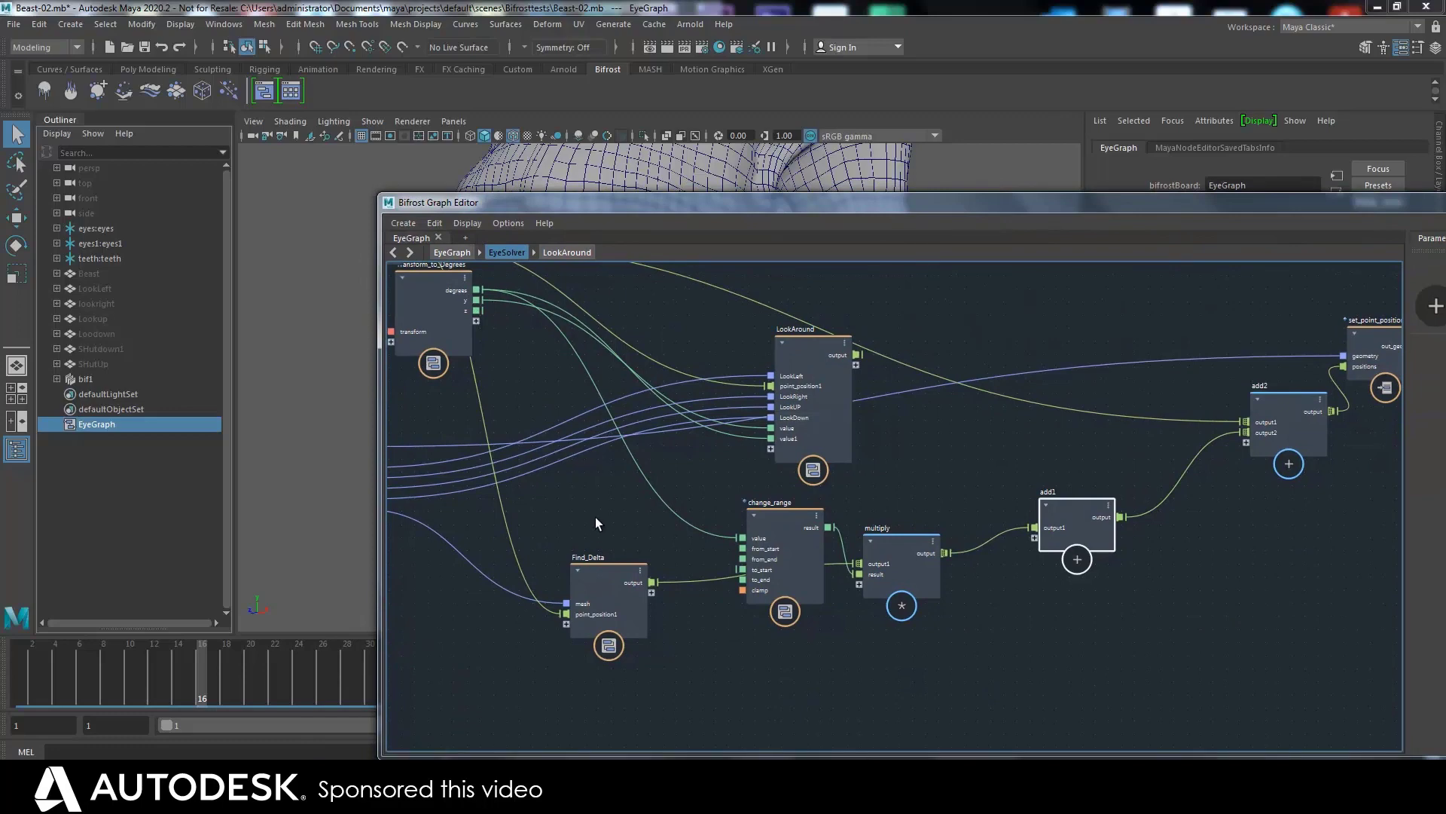
# Step: Duplicate Find_Delta, change_range and multiply with their connections, and place the copies below the originals
pyautogui.moveTo(937, 621); pyautogui.dragTo(933, 616)
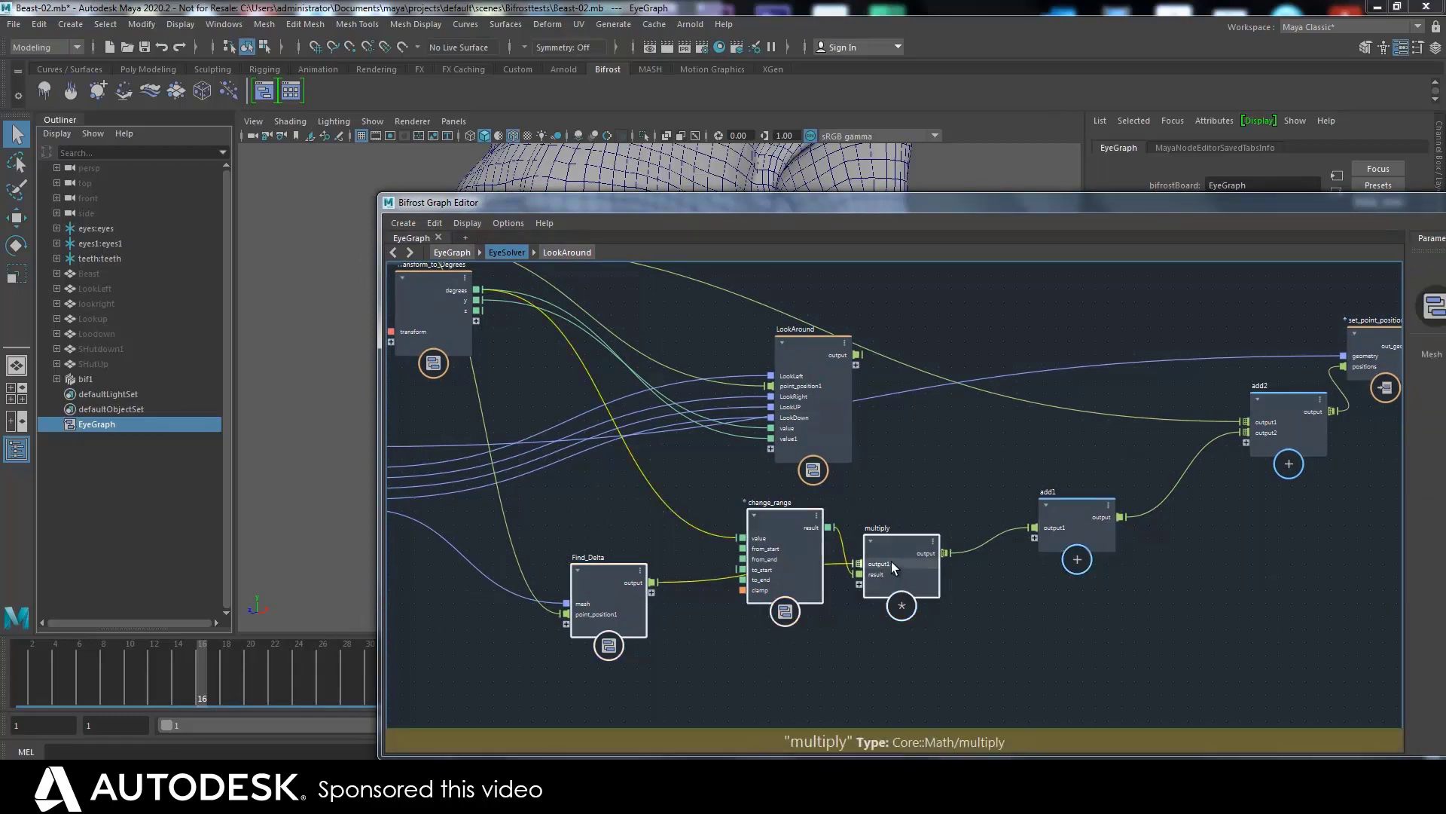
pyautogui.hotkey('ctrl', 'd')
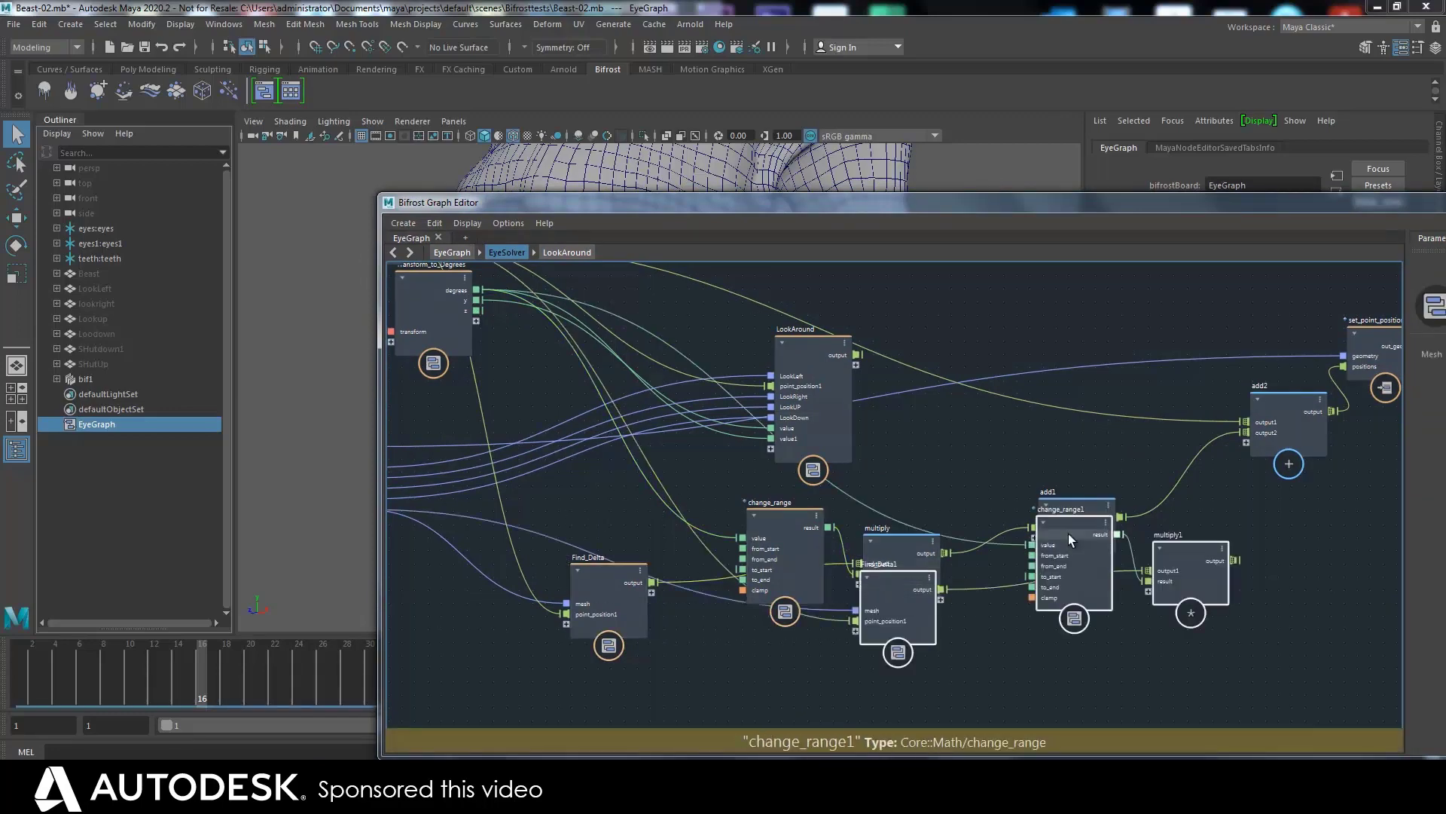
pyautogui.moveTo(1079, 526); pyautogui.dragTo(785, 635)
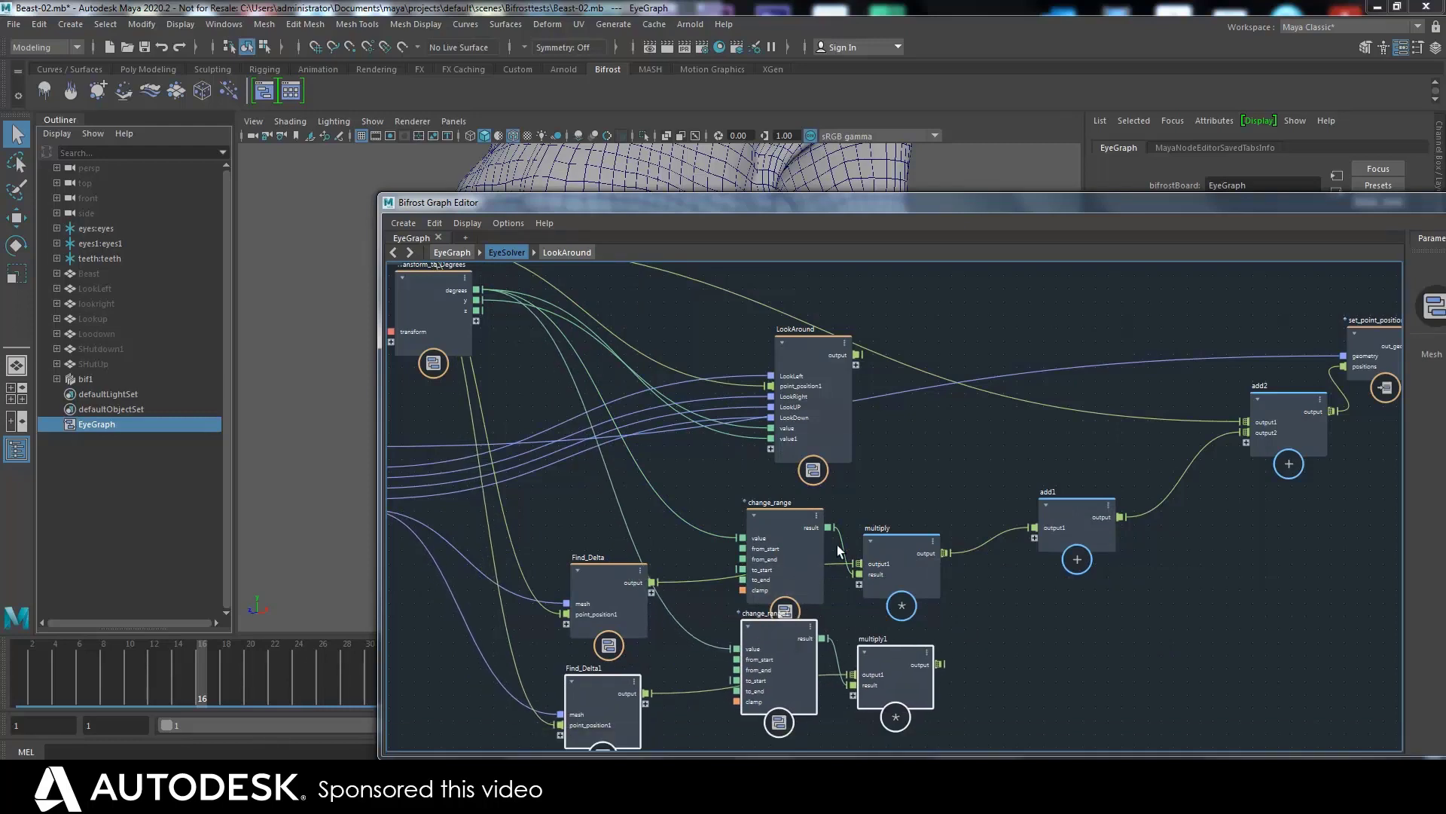
# Step: Connect multiply1's output to a new port on add1, and BlinkDown to Find_Delta1's mesh input
pyautogui.moveTo(852, 507); pyautogui.dragTo(869, 420, button='middle')
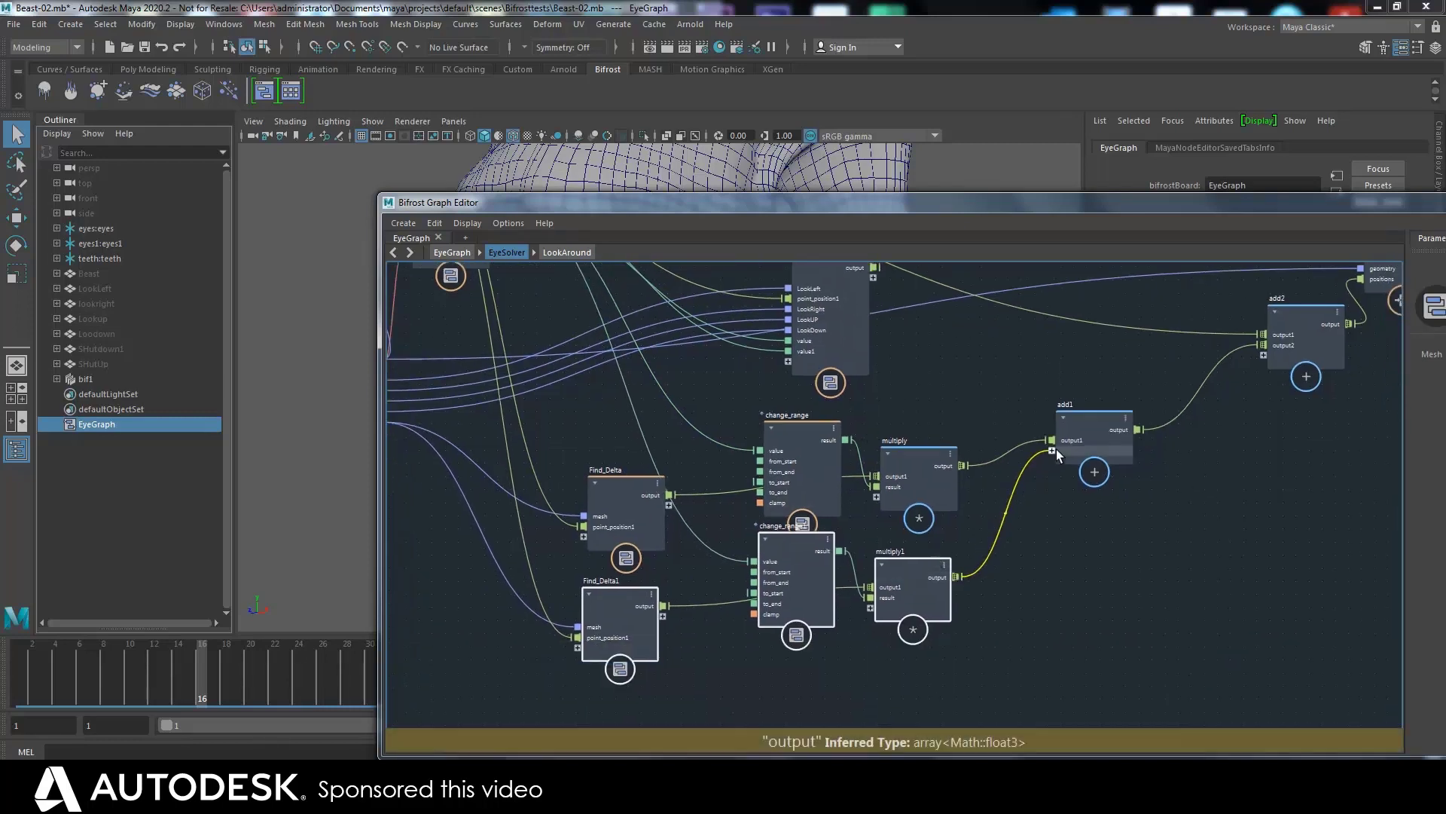
pyautogui.moveTo(694, 542); pyautogui.dragTo(797, 579, button='middle')
pyautogui.moveTo(494, 449); pyautogui.dragTo(704, 642)
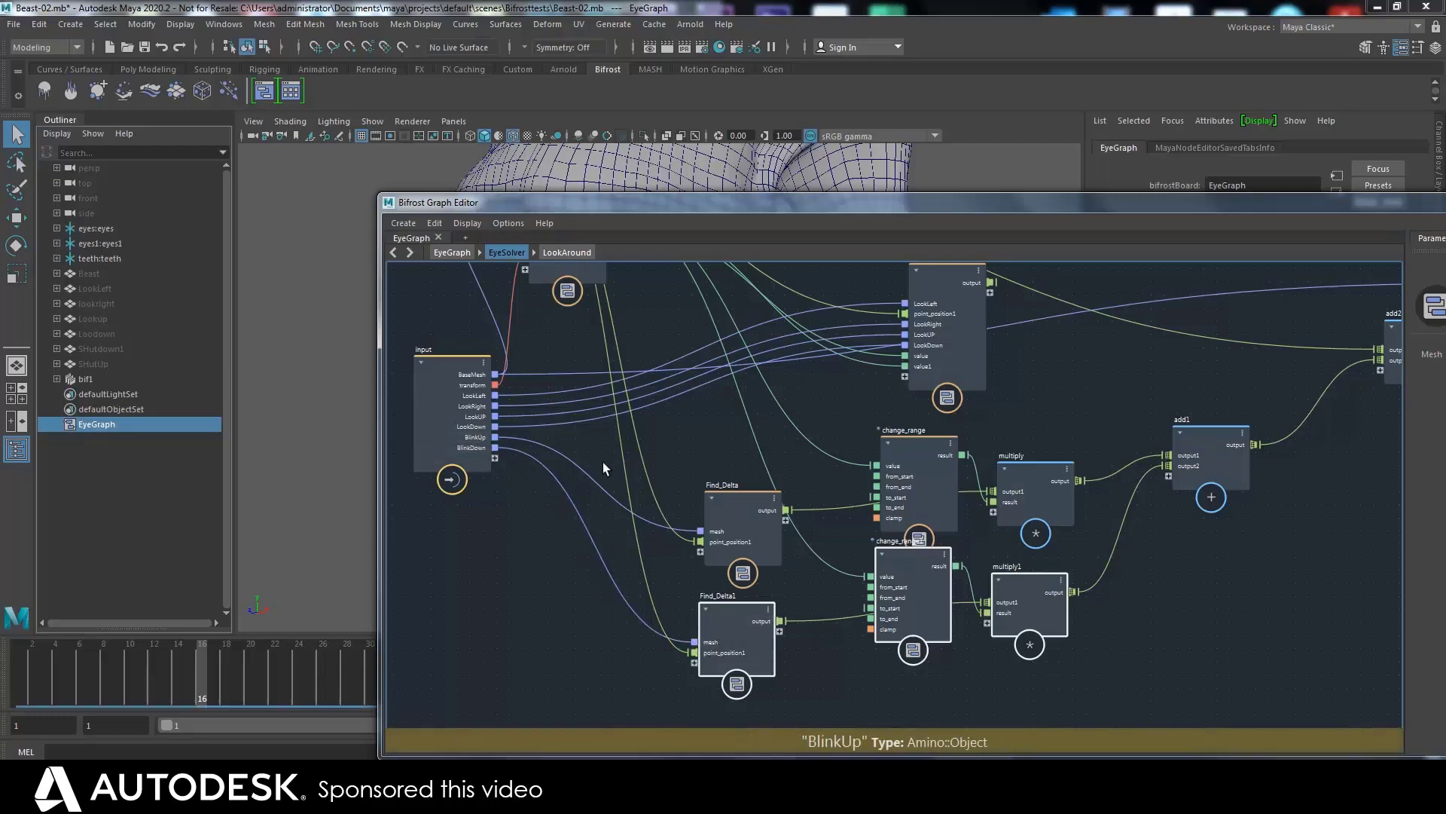
# Step: Move the graph editor off the head and scrub the timeline to check the eyelid motion
pyautogui.keyDown('alt'); pyautogui.moveTo(605, 464); pyautogui.dragTo(662, 420, button='right'); pyautogui.keyUp('alt')
pyautogui.keyDown('alt'); pyautogui.moveTo(772, 445); pyautogui.dragTo(605, 419, button='middle'); pyautogui.keyUp('alt')
pyautogui.moveTo(913, 207); pyautogui.dragTo(753, 278)
pyautogui.keyDown('alt'); pyautogui.moveTo(915, 384); pyautogui.dragTo(769, 407, button='right'); pyautogui.keyUp('alt')
pyautogui.keyDown('alt'); pyautogui.moveTo(958, 386); pyautogui.dragTo(710, 477, button='middle'); pyautogui.keyUp('alt')
pyautogui.moveTo(1127, 476); pyautogui.dragTo(1165, 457)
pyautogui.moveTo(967, 408); pyautogui.dragTo(1028, 421)
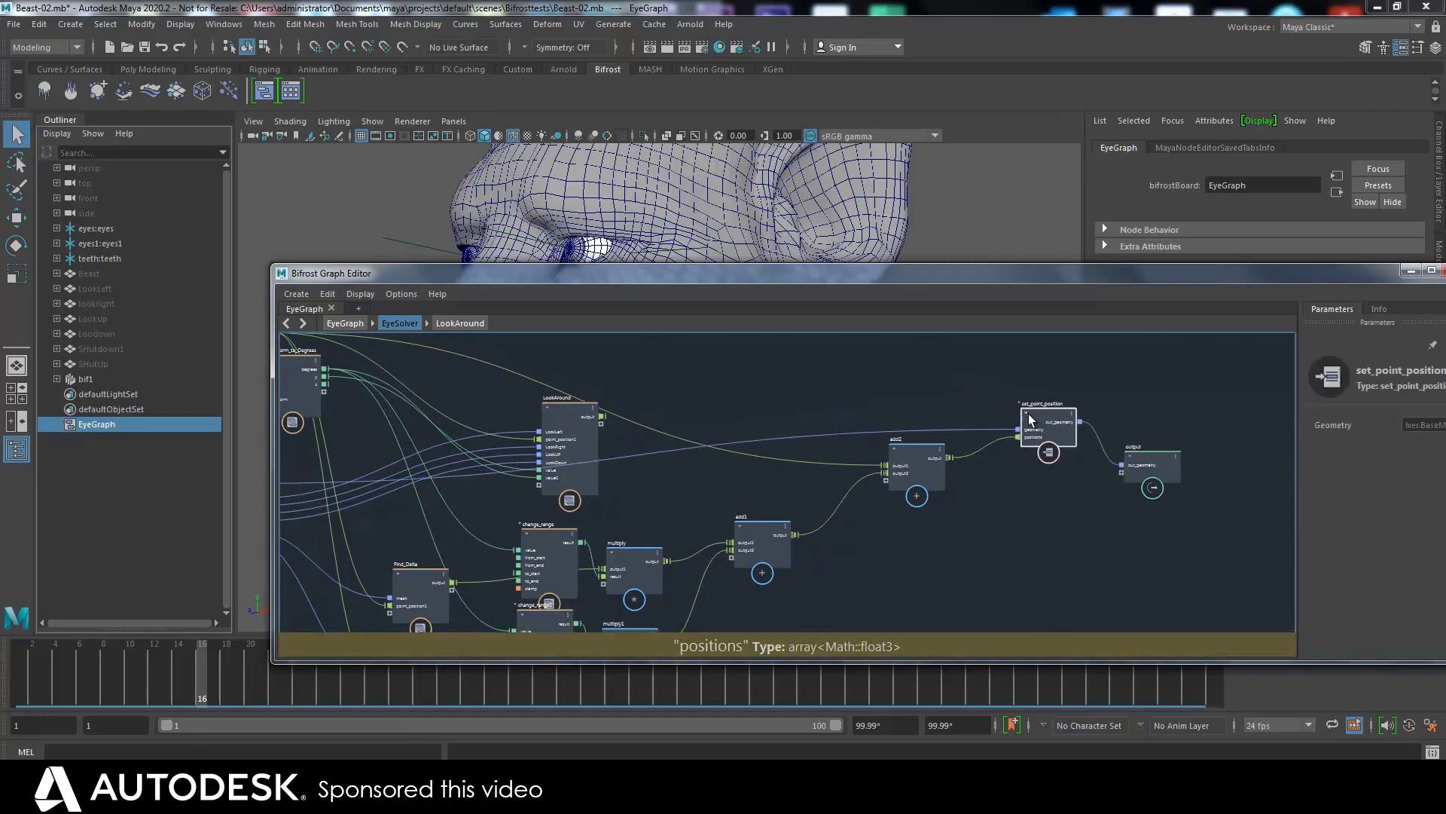
pyautogui.moveTo(765, 272); pyautogui.dragTo(974, 215)
pyautogui.moveTo(806, 216); pyautogui.dragTo(998, 229)
pyautogui.moveTo(203, 665); pyautogui.dragTo(262, 659)
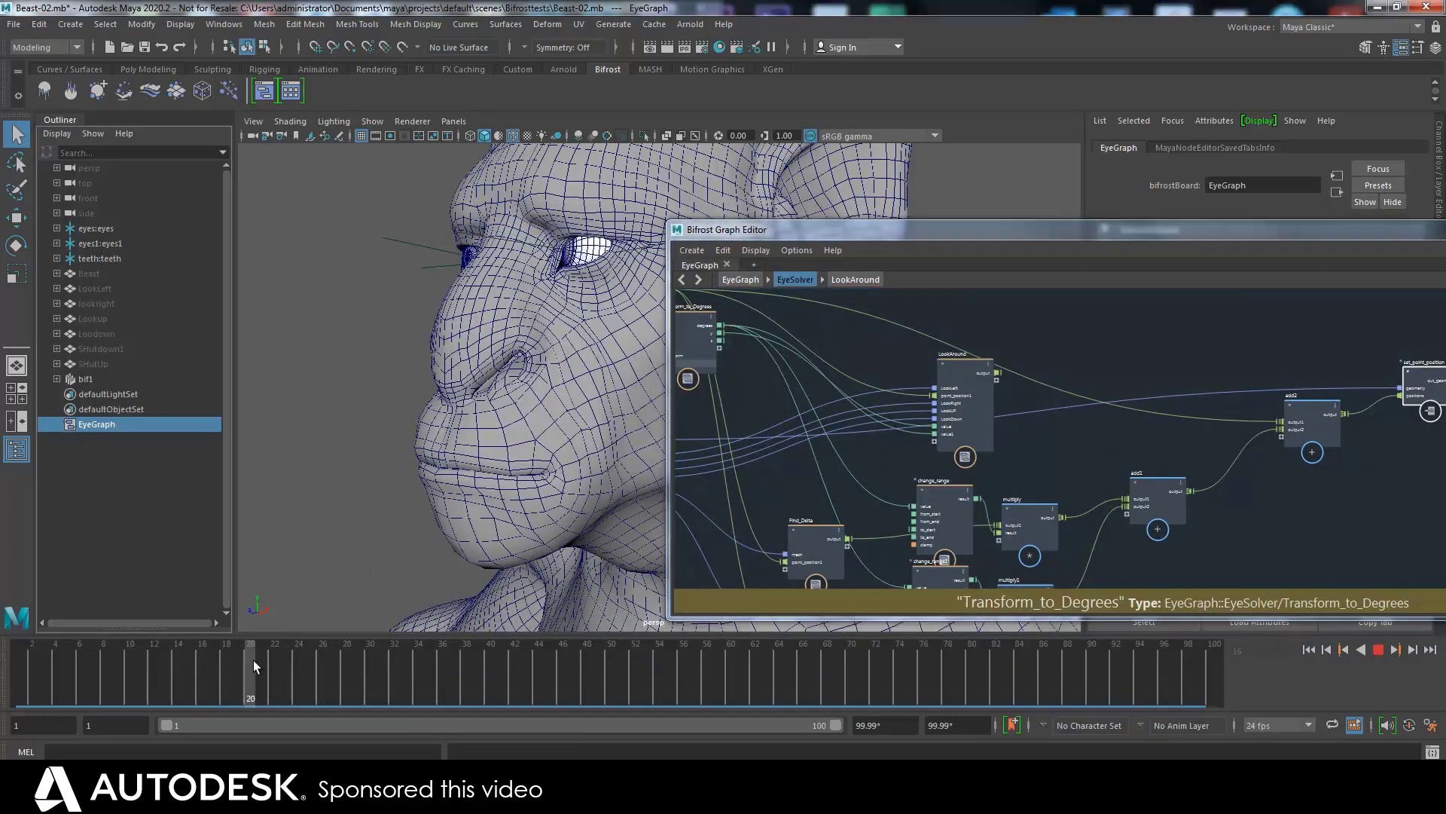
pyautogui.moveTo(382, 684); pyautogui.dragTo(139, 693)
pyautogui.moveTo(430, 663)
pyautogui.mouseDown()
pyautogui.moveTo(530, 660)
pyautogui.moveTo(431, 662)
pyautogui.mouseUp()
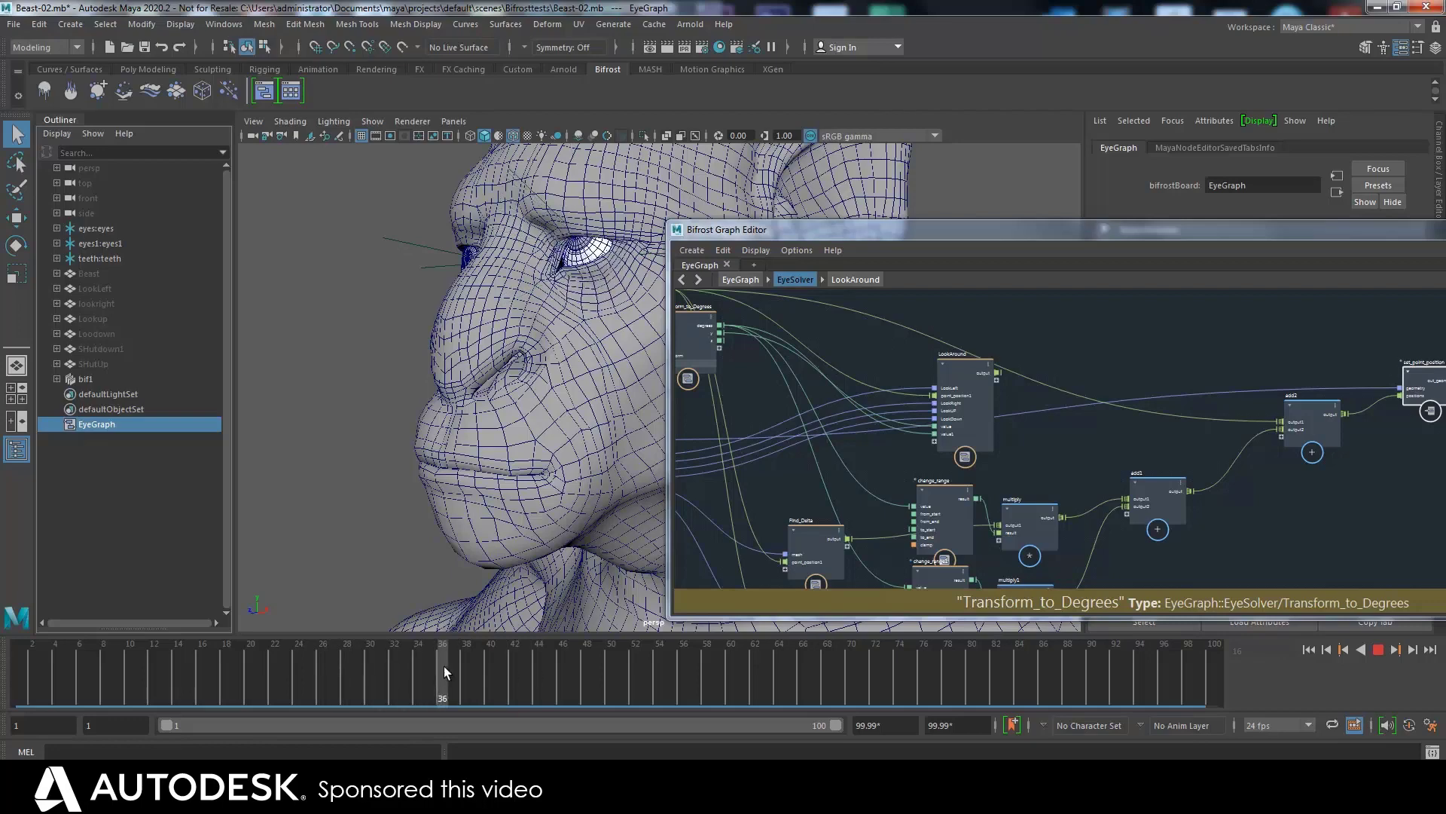
# Step: Select the eyes:eyes locator and inspect its rotation values at frames 36 and 43
pyautogui.moveTo(932, 235); pyautogui.dragTo(716, 156)
pyautogui.keyDown('alt'); pyautogui.moveTo(690, 373); pyautogui.dragTo(675, 423, button='right'); pyautogui.keyUp('alt')
pyautogui.keyDown('alt'); pyautogui.moveTo(684, 379); pyautogui.dragTo(703, 328, button='middle'); pyautogui.keyUp('alt')
pyautogui.moveTo(827, 150); pyautogui.dragTo(1072, 385)
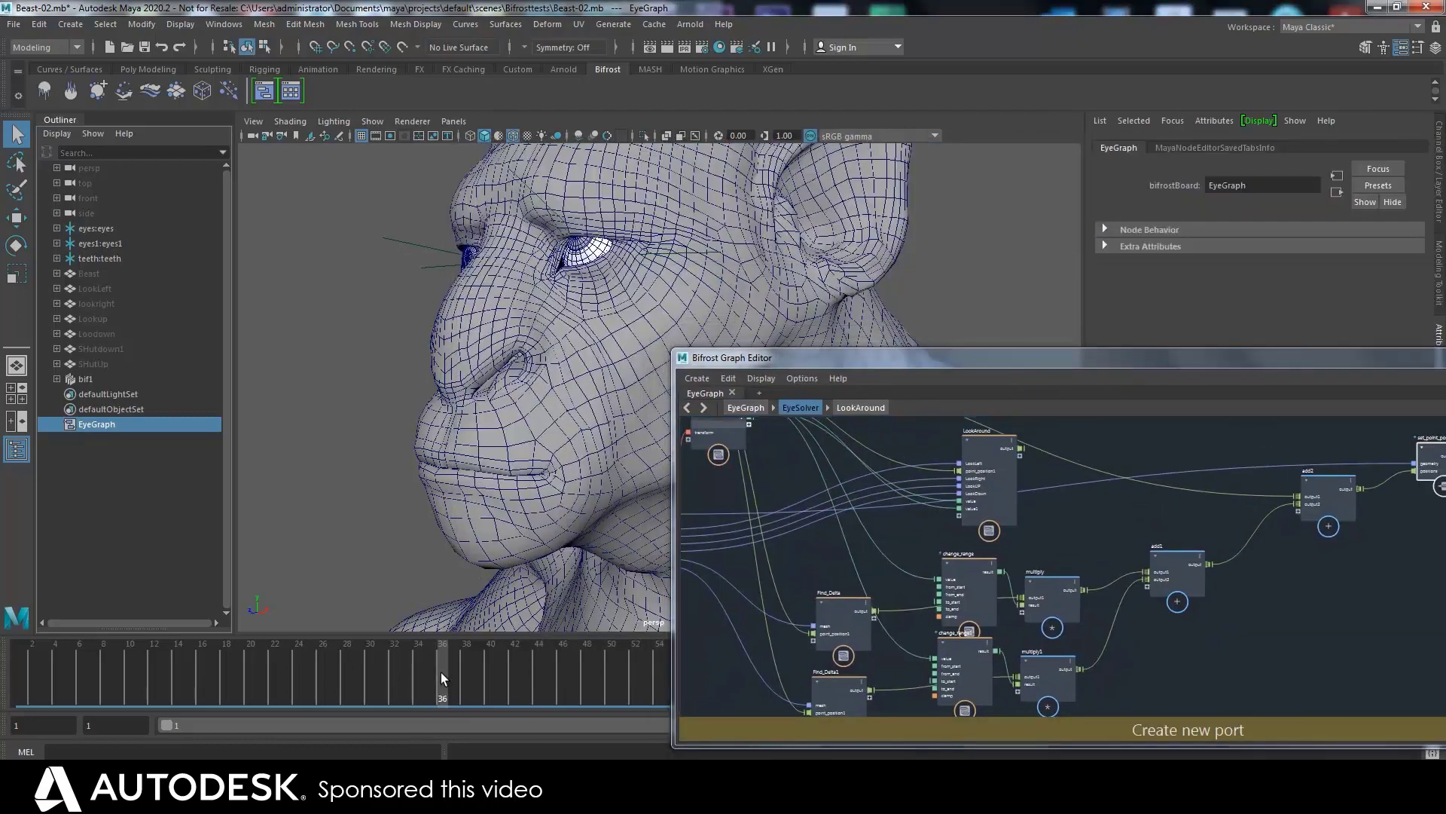
pyautogui.click(548, 217)
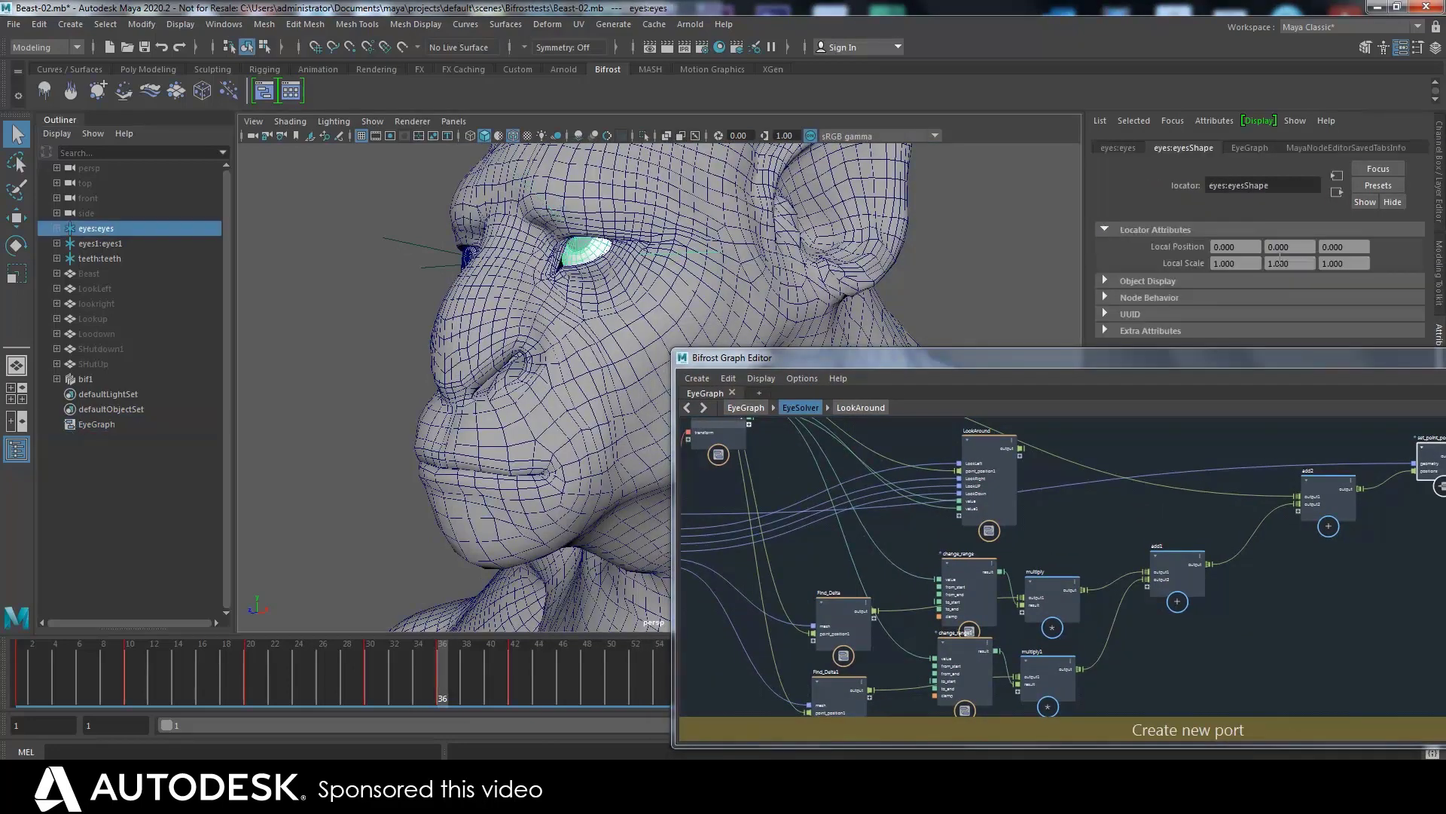
pyautogui.moveTo(1202, 358); pyautogui.dragTo(1072, 360)
pyautogui.moveTo(1313, 362); pyautogui.dragTo(1115, 358)
pyautogui.moveTo(1359, 363); pyautogui.dragTo(954, 414)
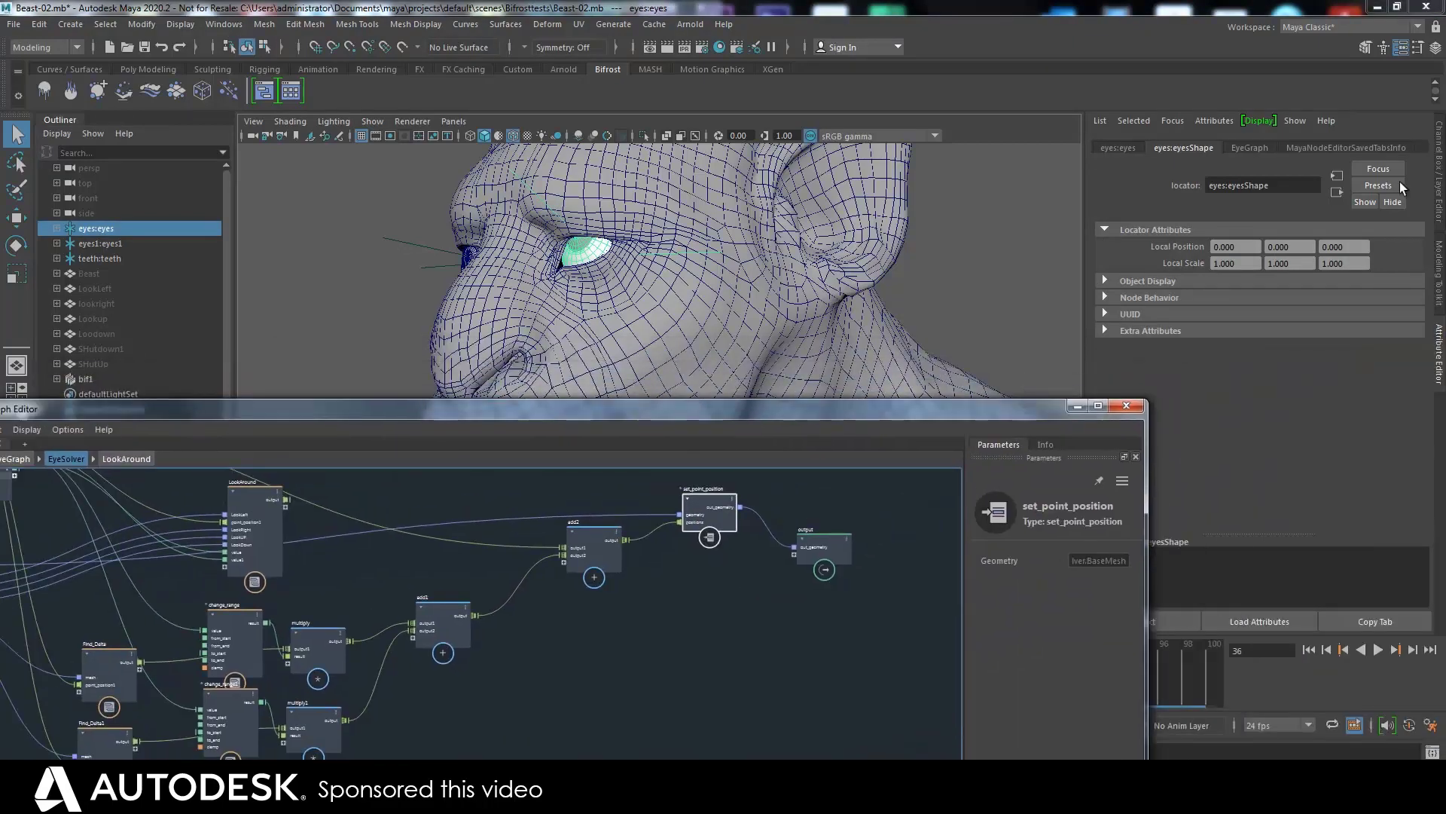
pyautogui.click(1119, 148)
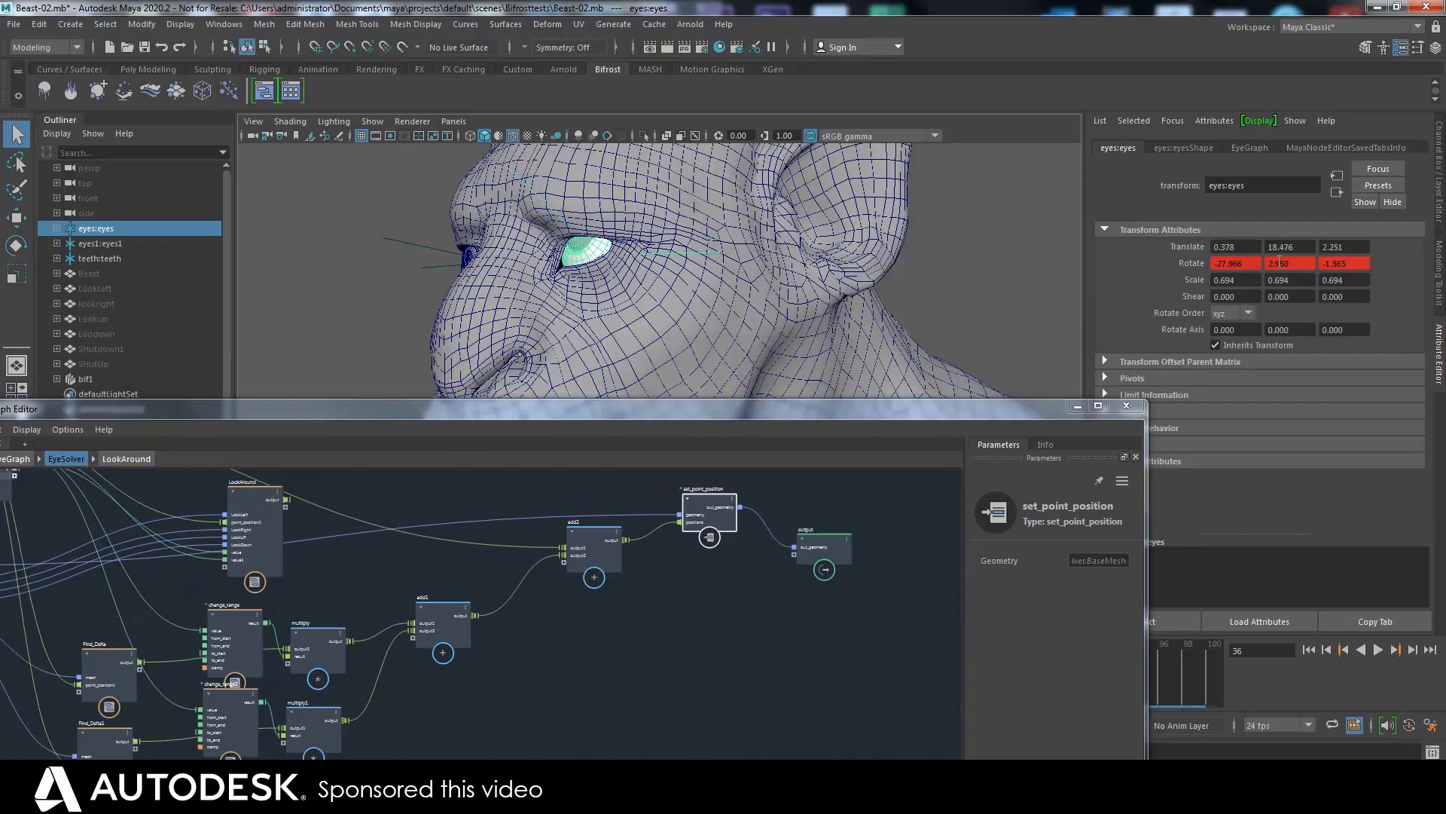
pyautogui.moveTo(801, 422); pyautogui.dragTo(1291, 457)
pyautogui.moveTo(629, 441); pyautogui.dragTo(901, 427)
pyautogui.click(494, 669)
pyautogui.moveTo(492, 666); pyautogui.dragTo(532, 676)
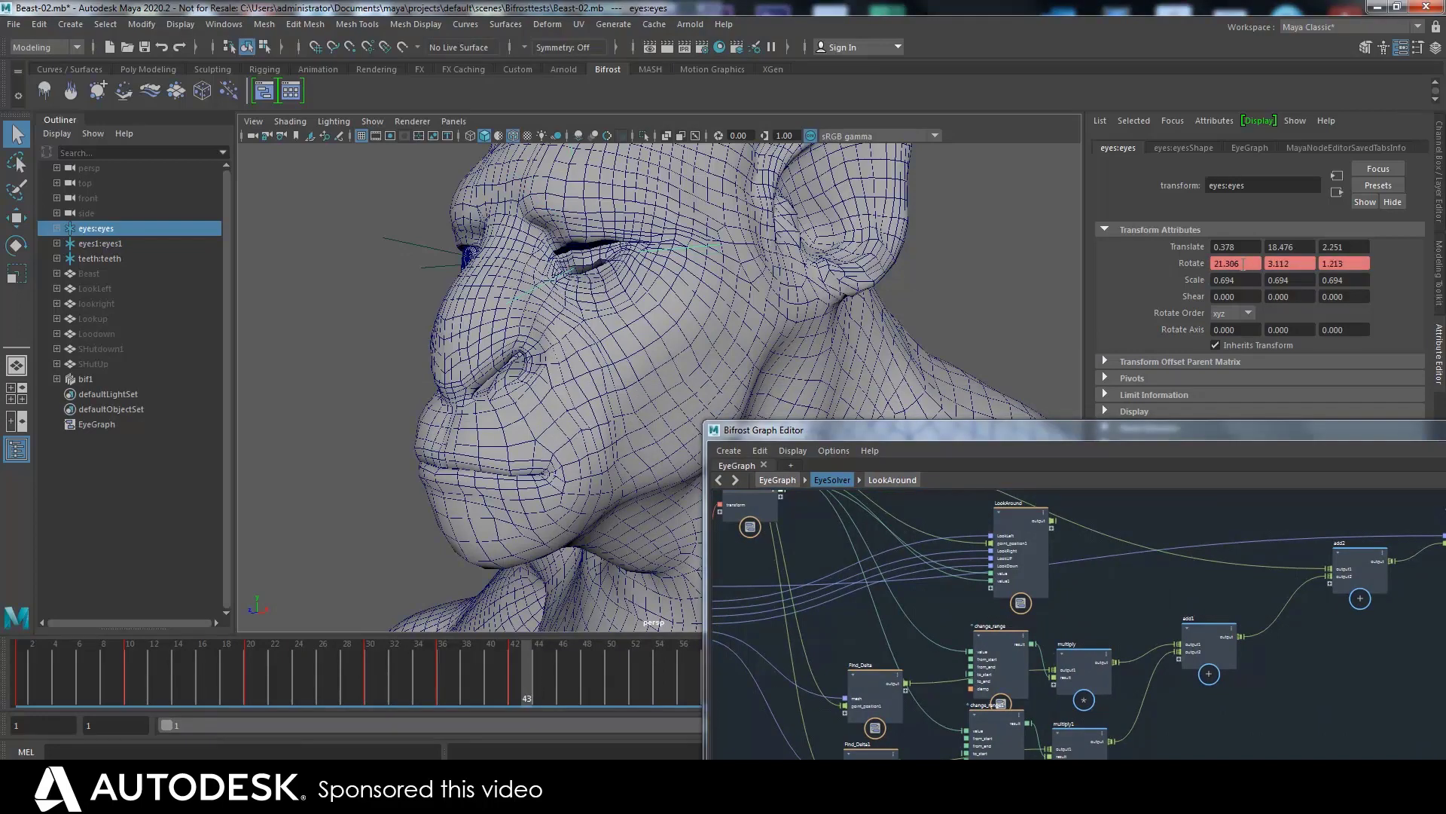
# Step: Set the upper-blink change_range node in EyeSolver to From Start -27 and From End 21
pyautogui.moveTo(1160, 430); pyautogui.dragTo(789, 153)
pyautogui.keyDown('alt'); pyautogui.moveTo(712, 339); pyautogui.dragTo(919, 234, button='right'); pyautogui.keyUp('alt')
pyautogui.keyDown('alt'); pyautogui.moveTo(813, 320); pyautogui.dragTo(984, 256, button='middle'); pyautogui.keyUp('alt')
pyautogui.click(517, 370)
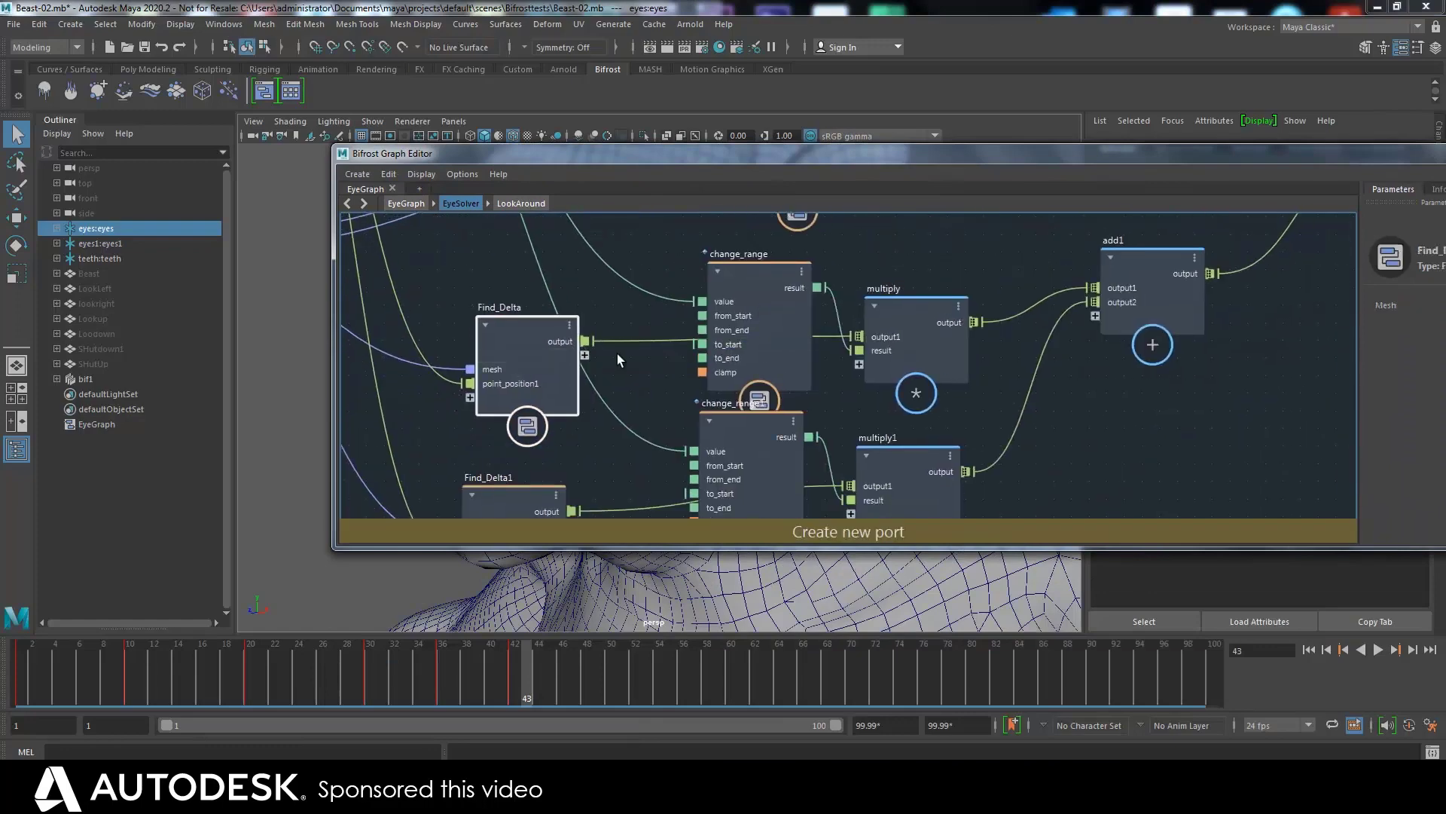
pyautogui.doubleClick(729, 338)
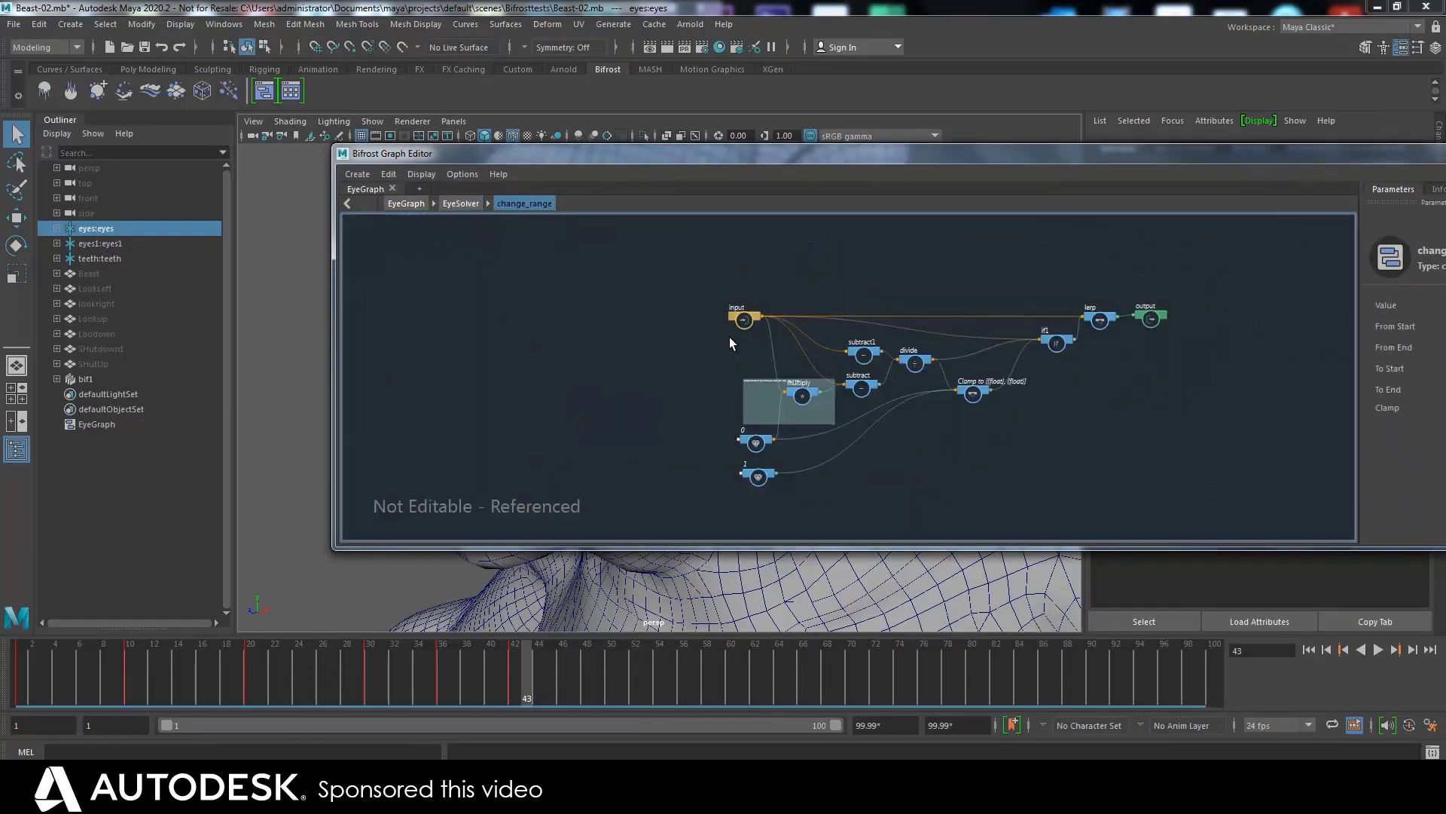
pyautogui.click(460, 204)
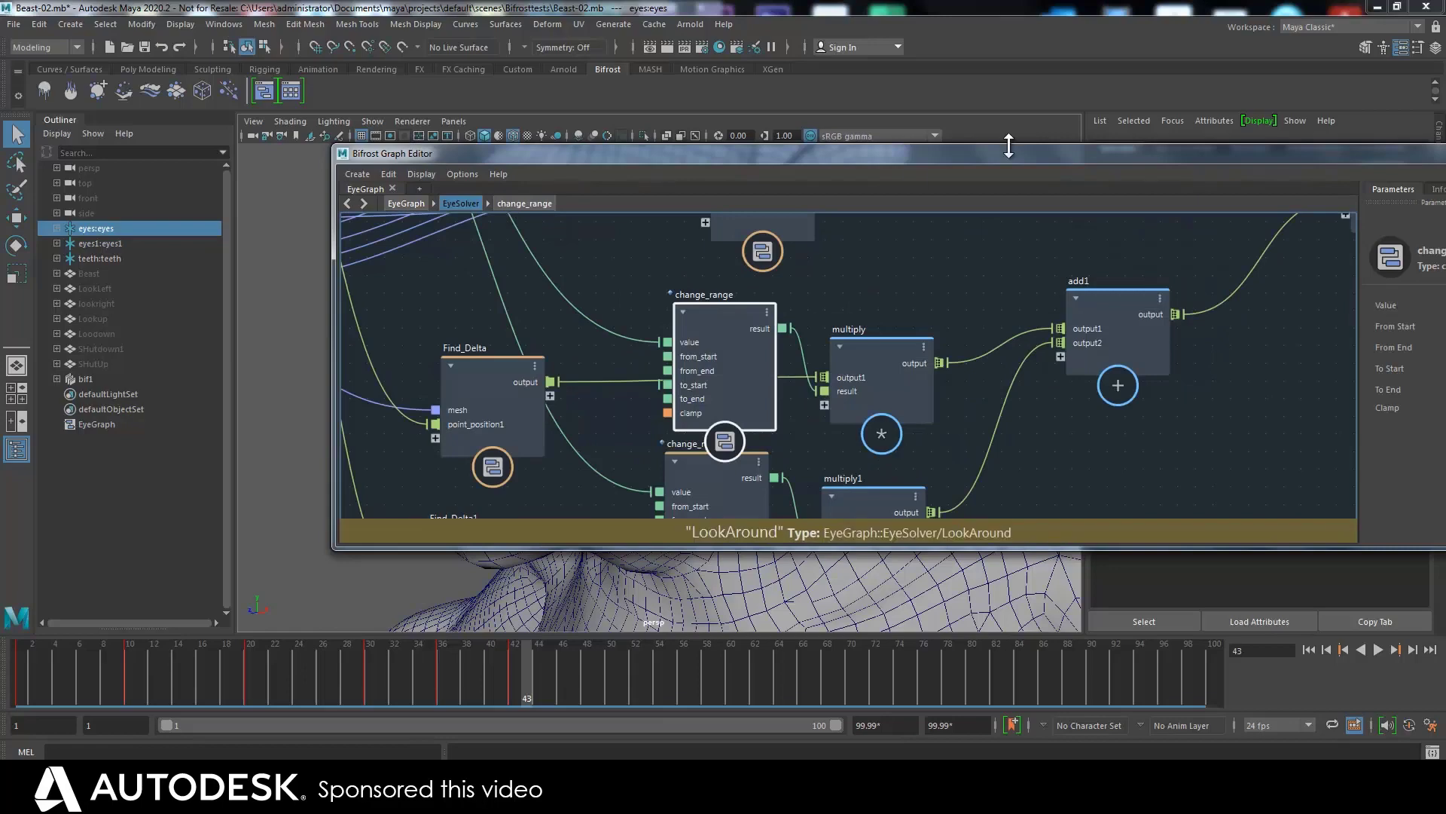
pyautogui.moveTo(1011, 151); pyautogui.dragTo(772, 137)
pyautogui.click(1233, 312)
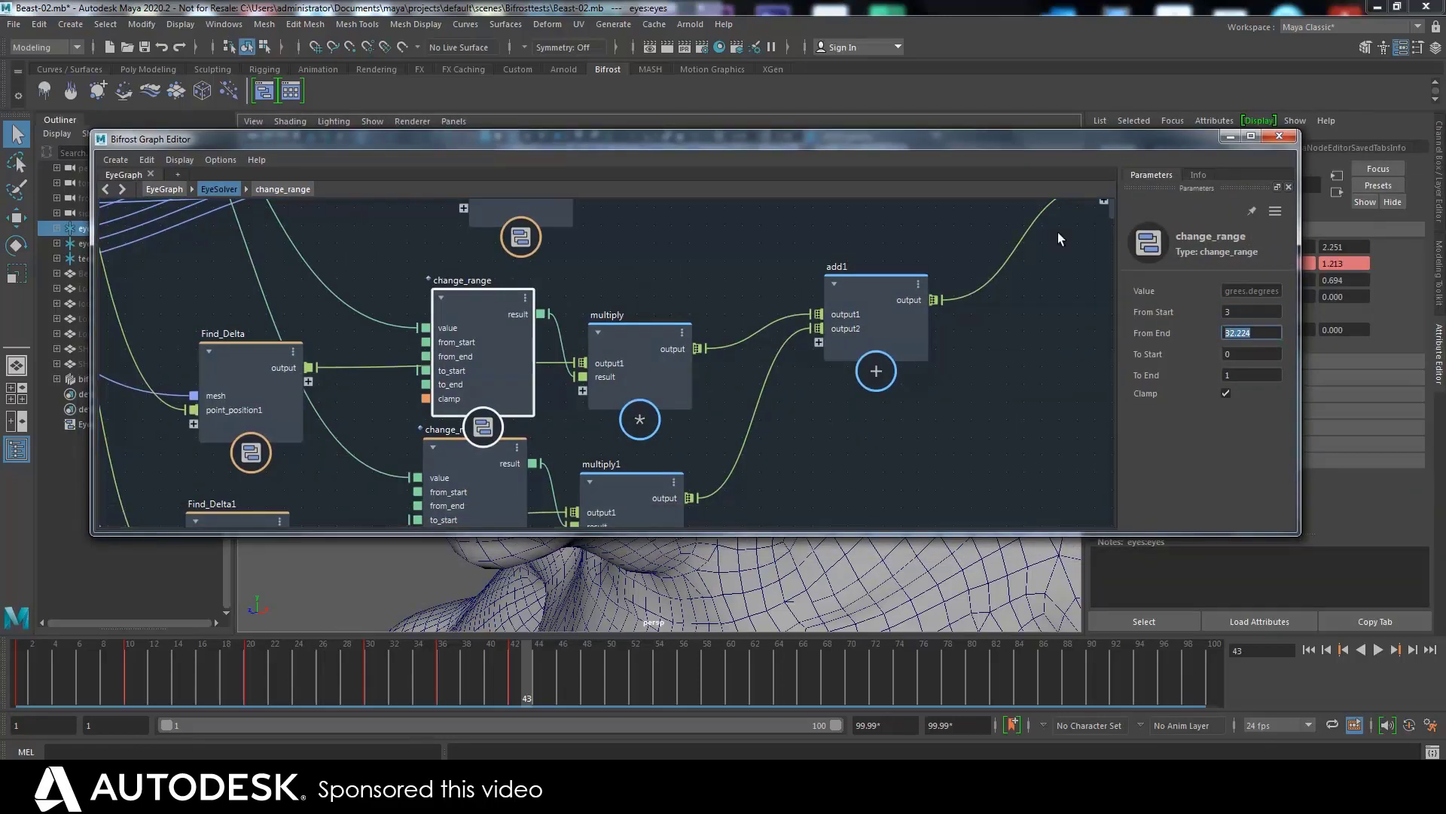
pyautogui.write('21')
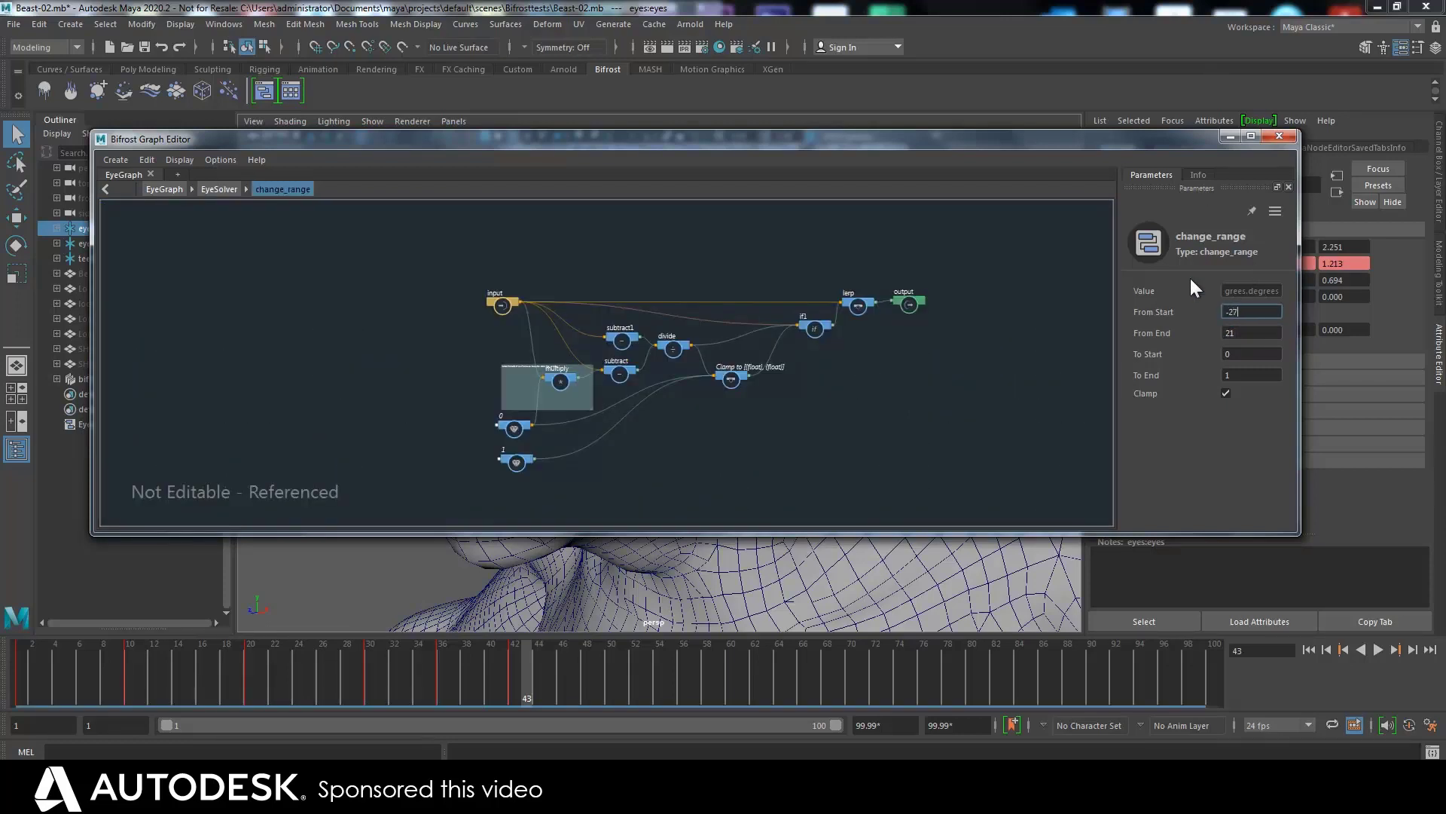
pyautogui.click(219, 192)
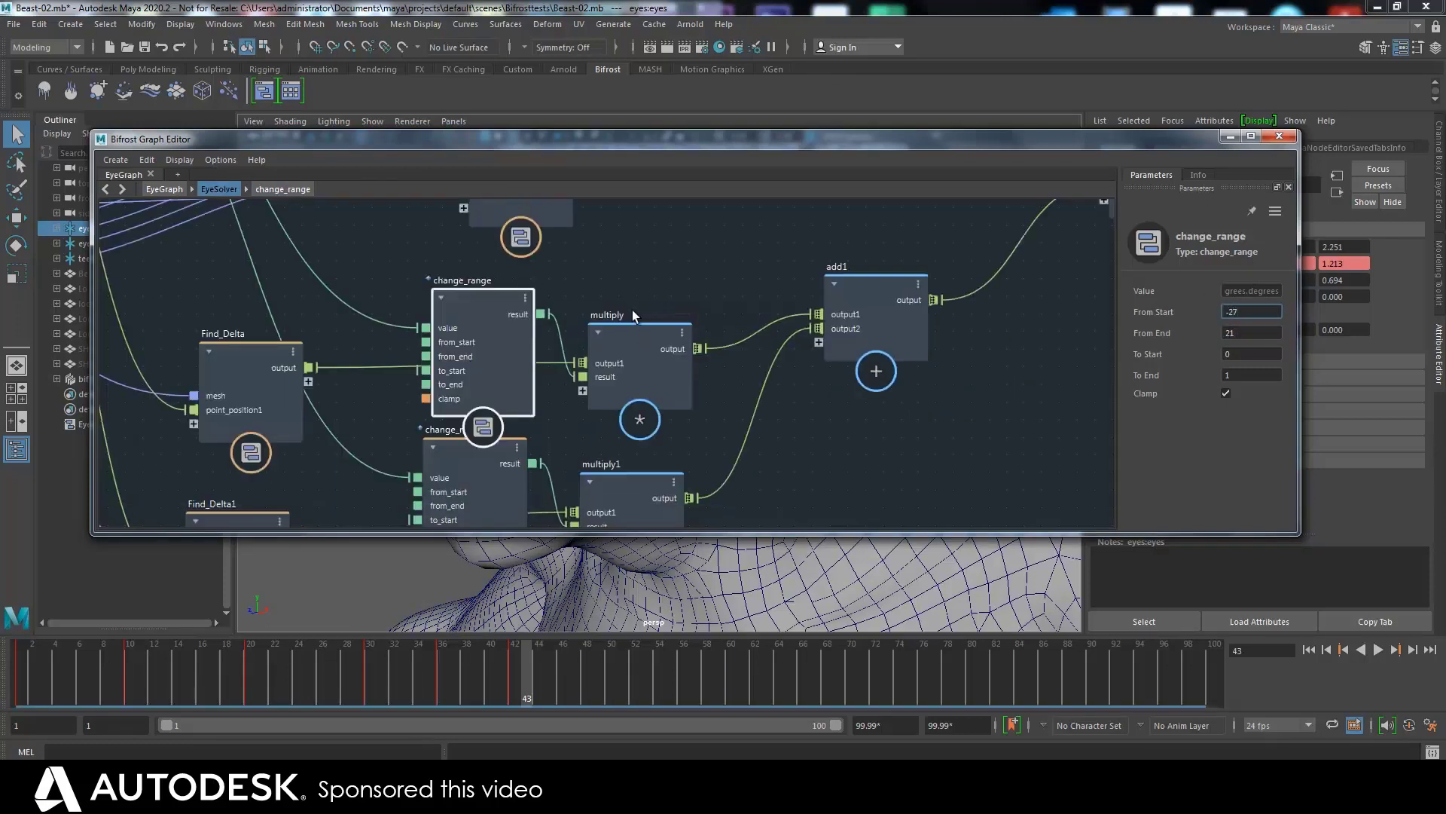
# Step: Uncover the head and scrub the timeline back to frame 36 to check the adjusted blink range
pyautogui.moveTo(787, 151); pyautogui.dragTo(905, 177)
pyautogui.moveTo(639, 166); pyautogui.dragTo(1141, 222)
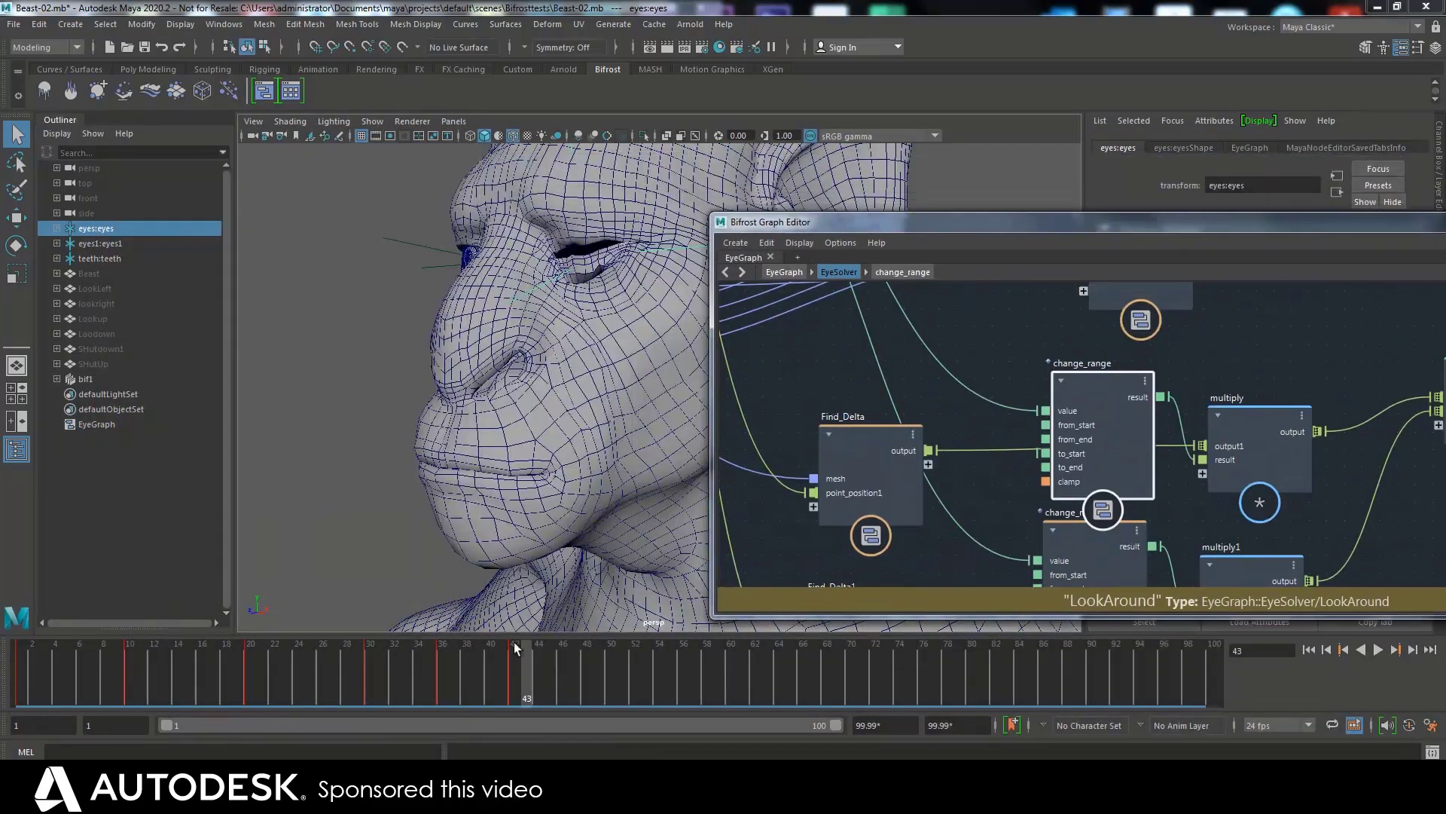
pyautogui.moveTo(513, 661); pyautogui.dragTo(437, 682)
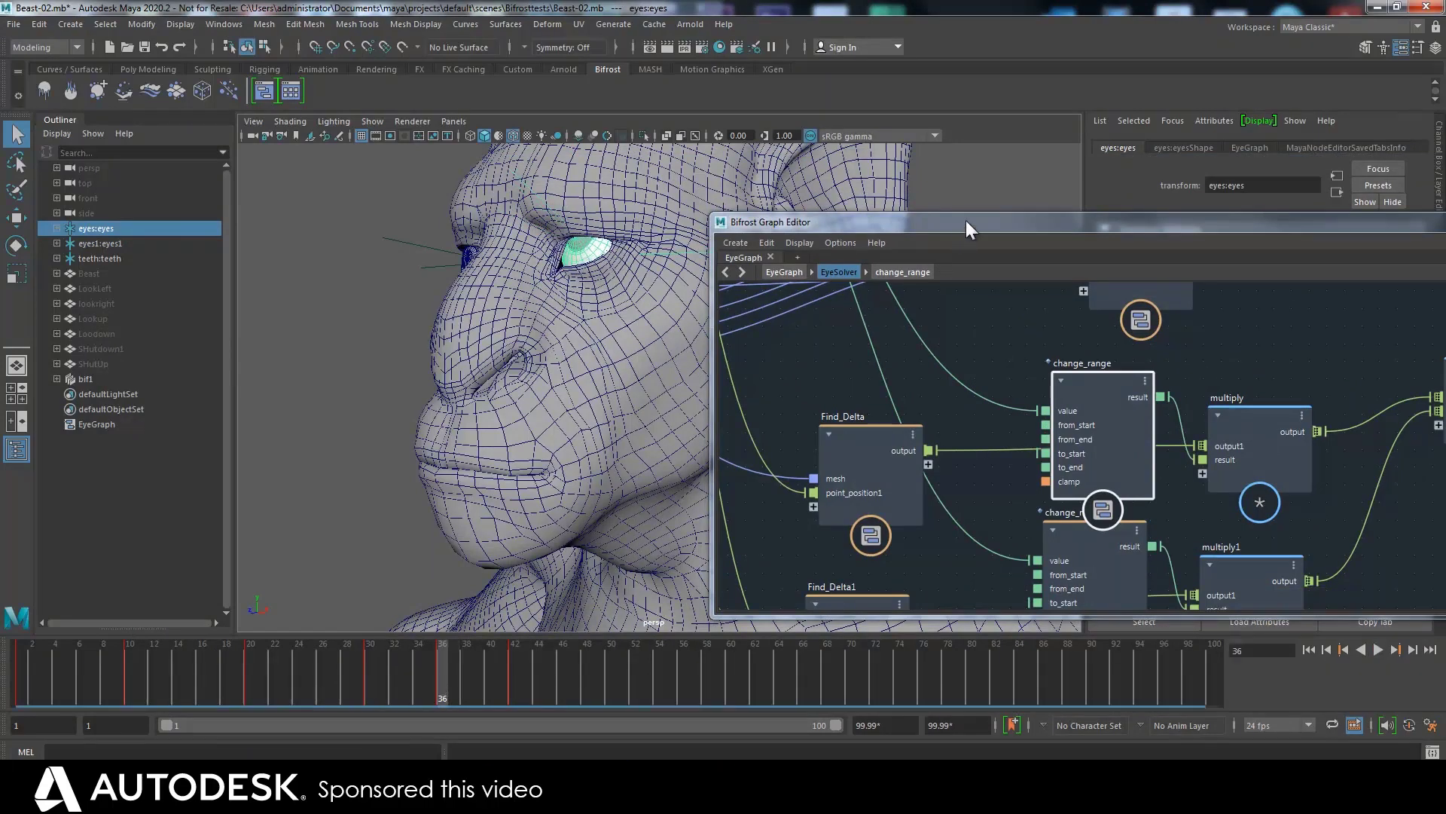
# Step: Set the upper-blink change_range node to From Start 21 and From End -27
pyautogui.moveTo(969, 220); pyautogui.dragTo(484, 281)
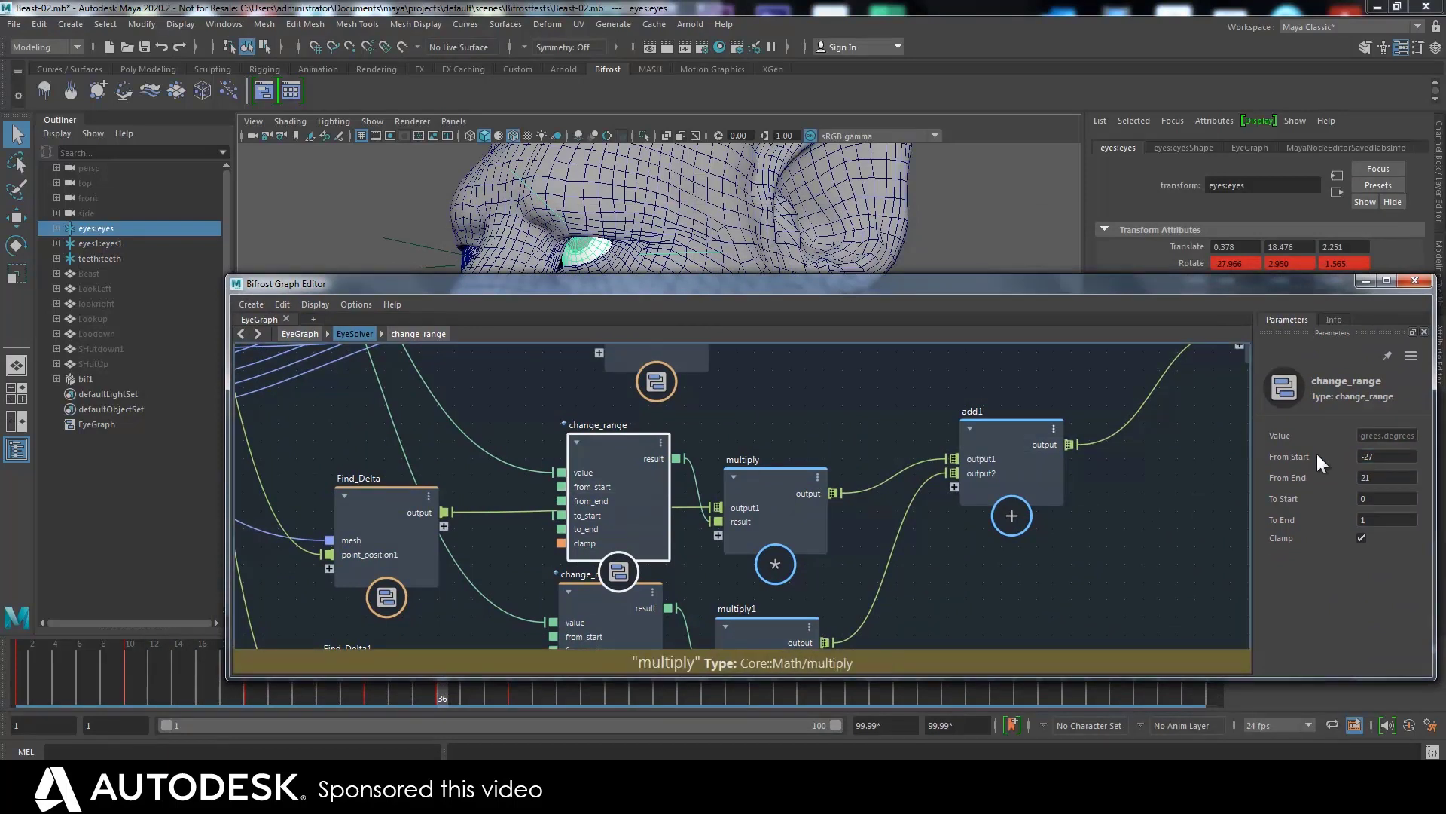
pyautogui.doubleClick(1358, 470)
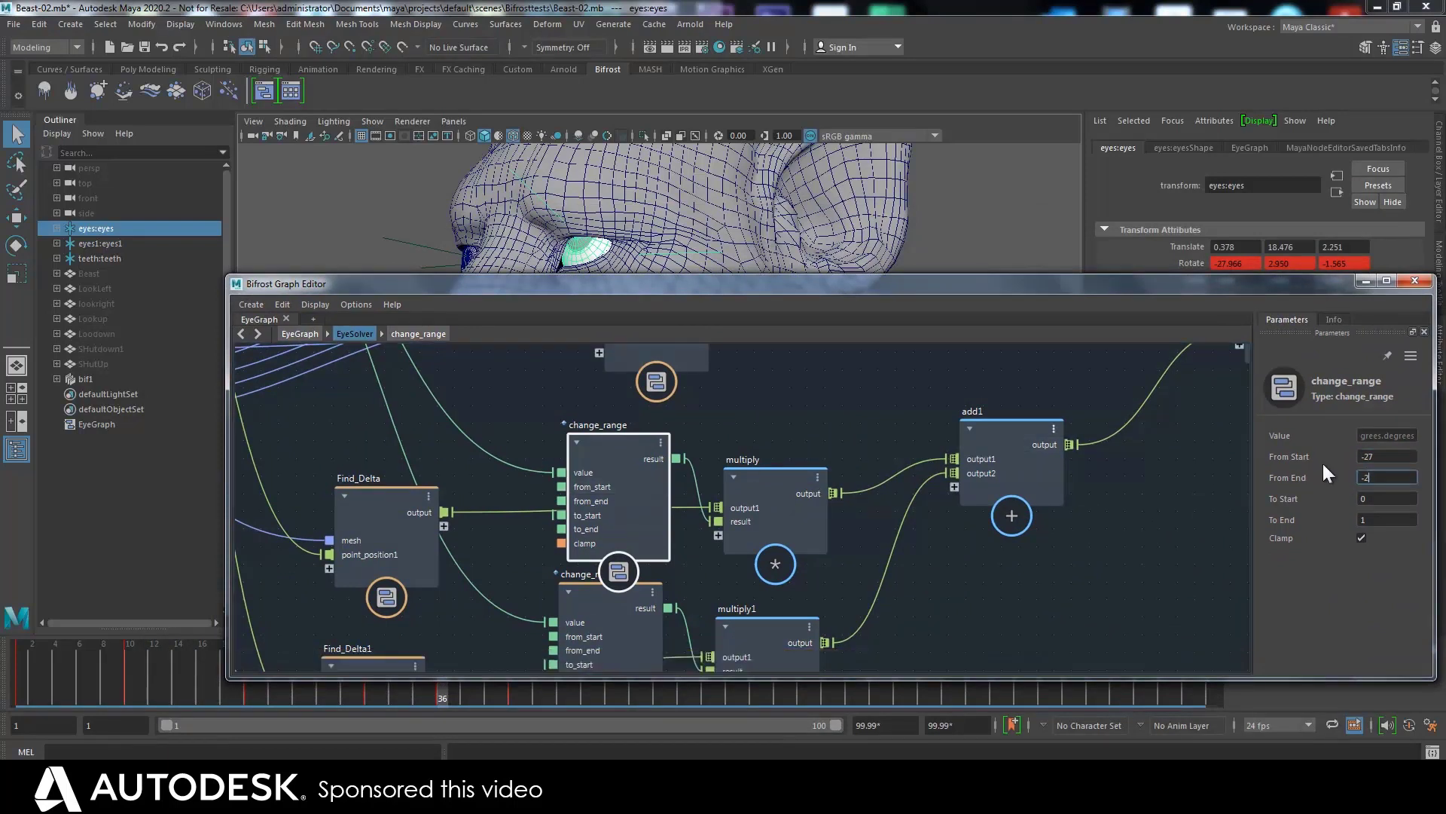
pyautogui.write('-27')
pyautogui.doubleClick(1374, 456)
pyautogui.write('21')
pyautogui.press('Return')
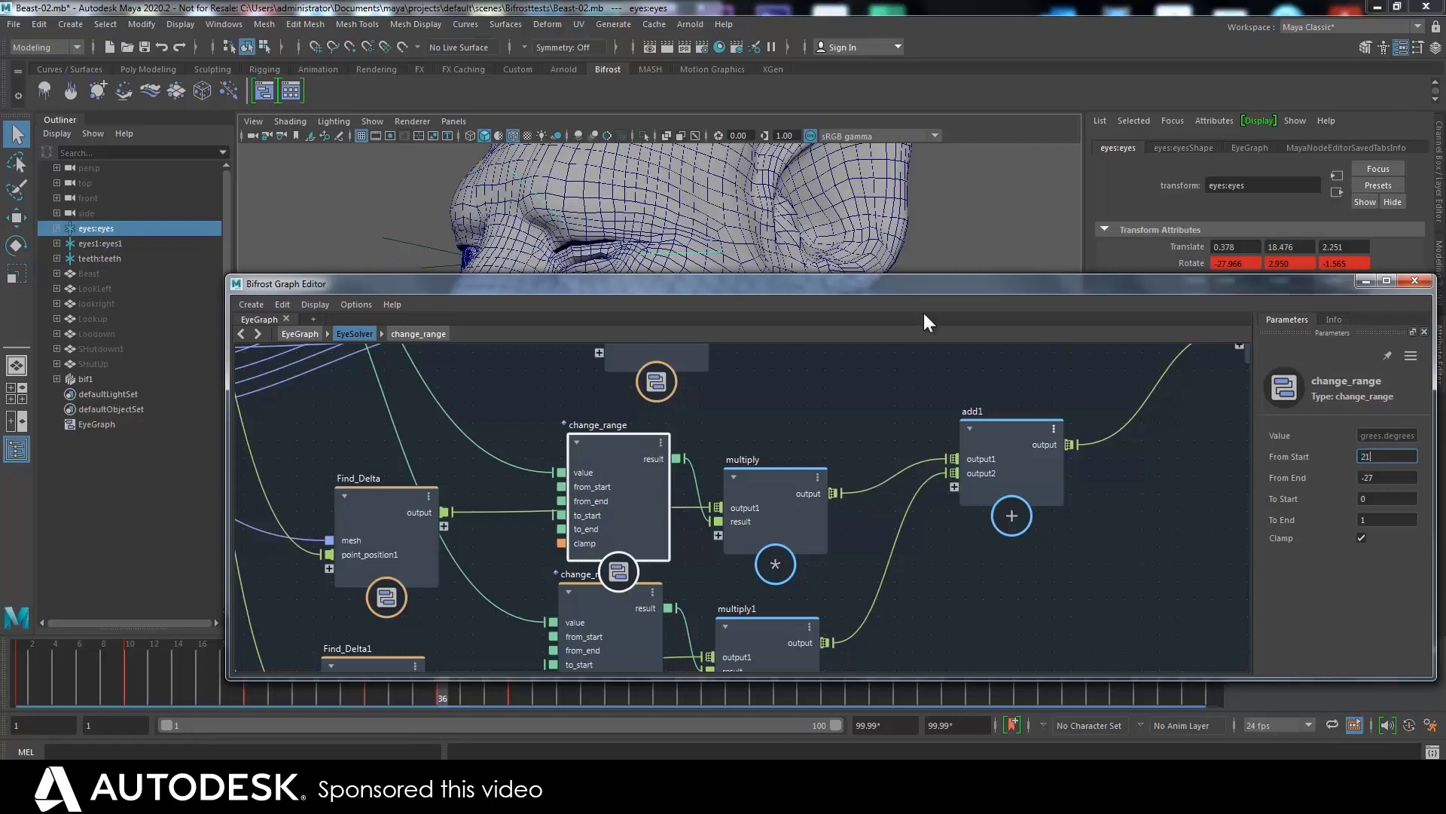
# Step: Uncover the head and scrub the timeline to frame 44 to check the eyelid with the reversed range
pyautogui.moveTo(834, 283); pyautogui.dragTo(1059, 314)
pyautogui.moveTo(425, 657); pyautogui.dragTo(542, 707)
pyautogui.moveTo(848, 313); pyautogui.dragTo(825, 283)
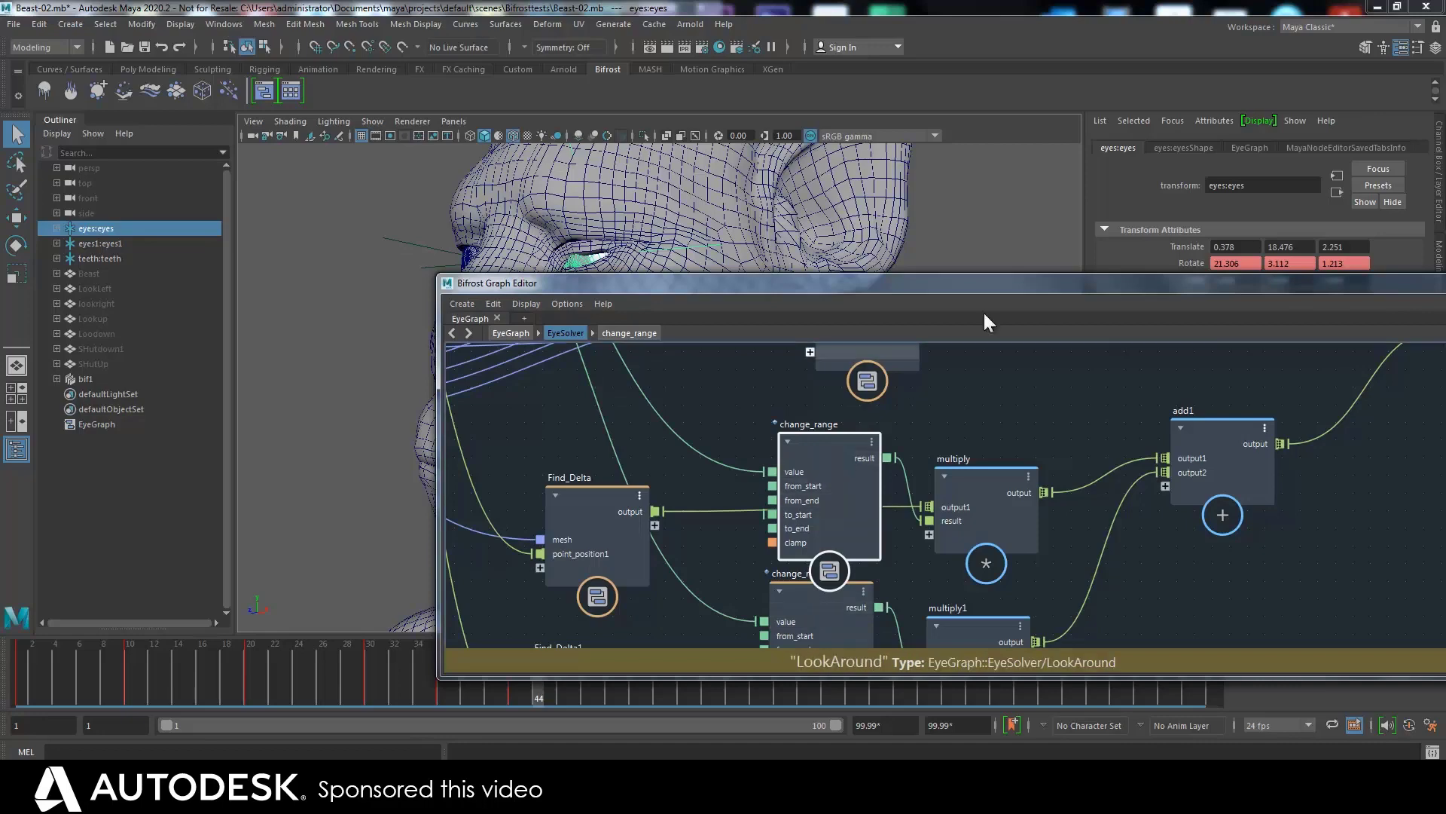
# Step: Set the change_range1 node to From Start -27 and From End 21
pyautogui.moveTo(1037, 286); pyautogui.dragTo(755, 252)
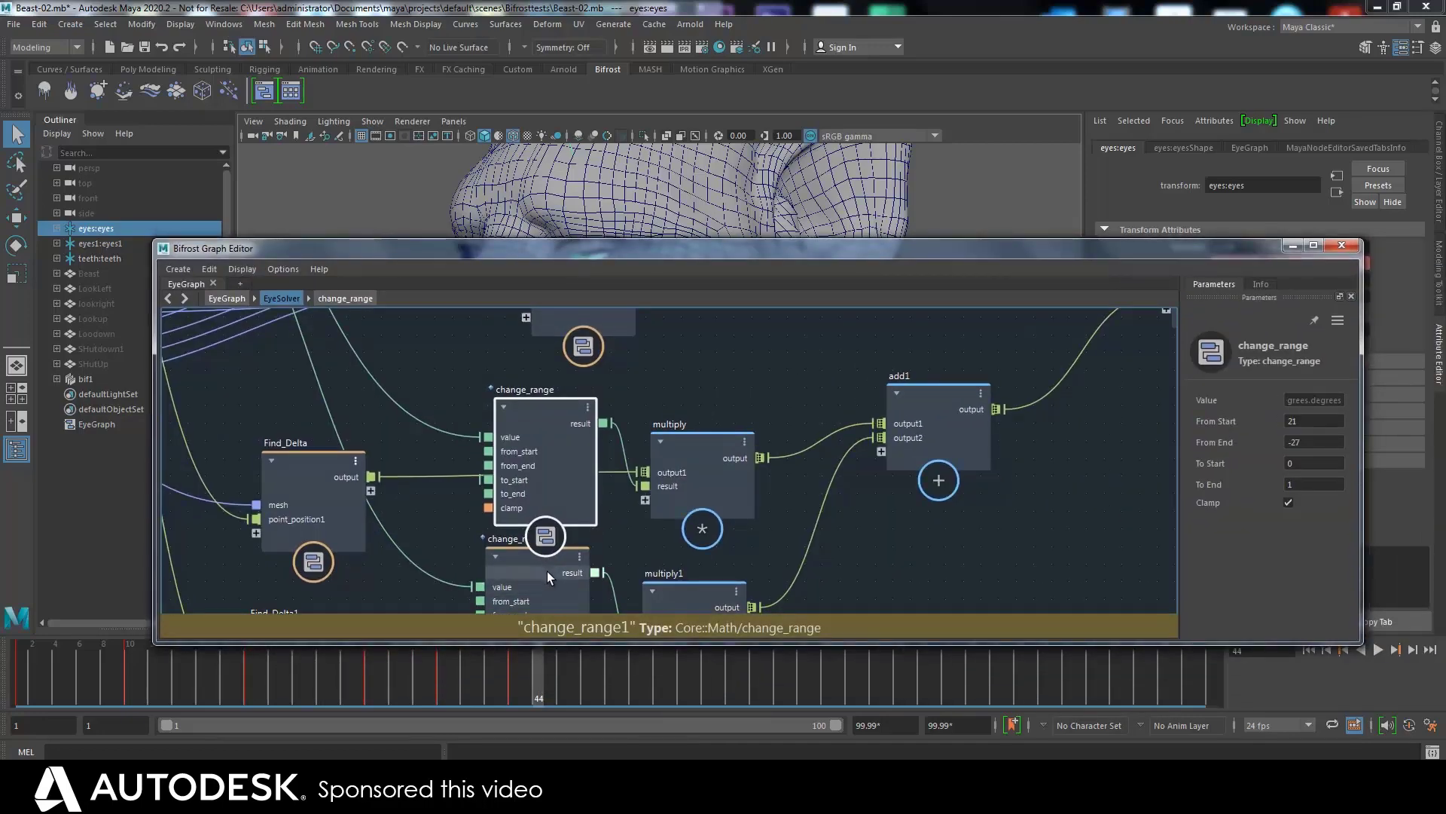
pyautogui.click(545, 571)
pyautogui.click(1314, 420)
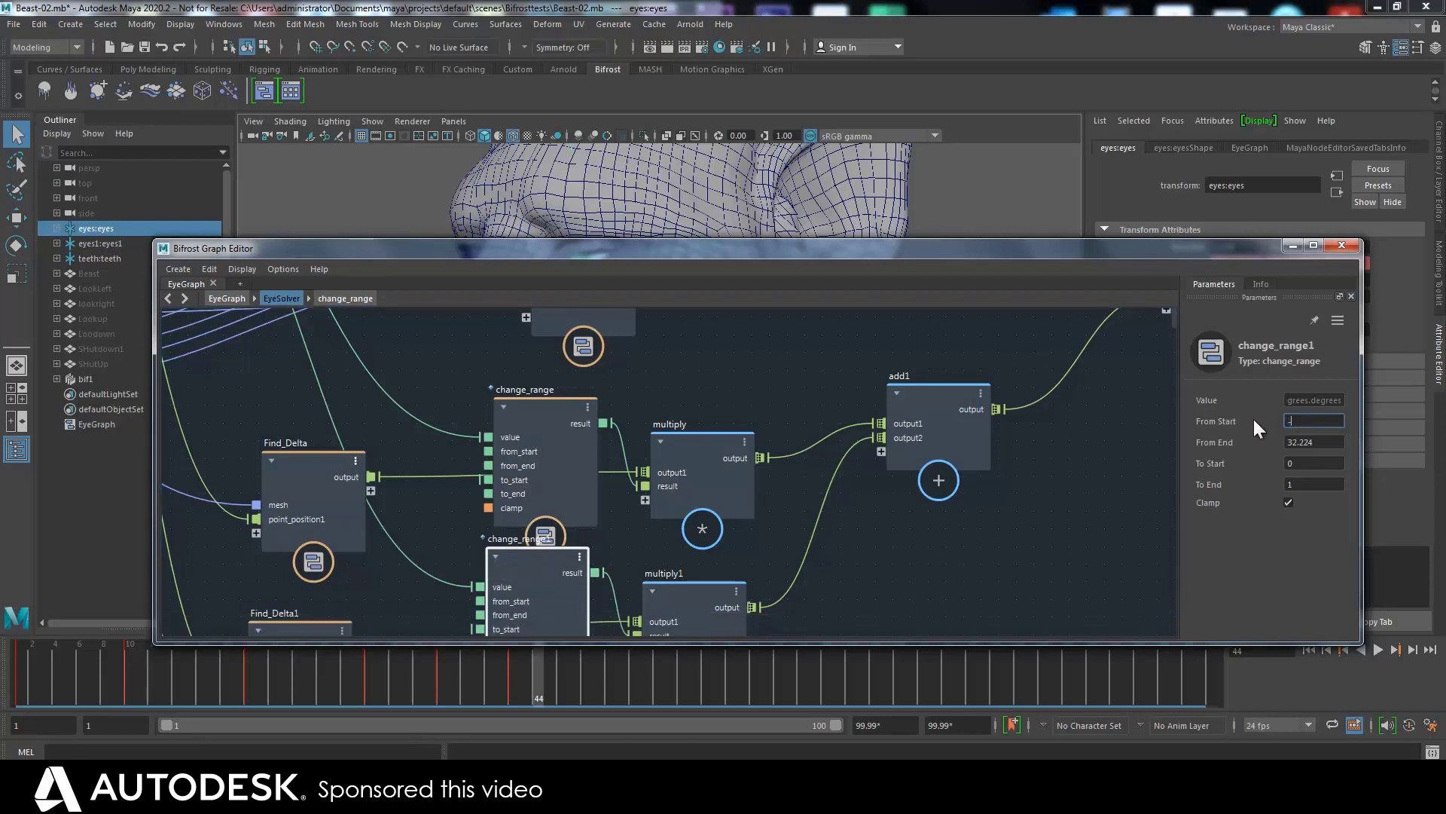
pyautogui.click(1303, 443)
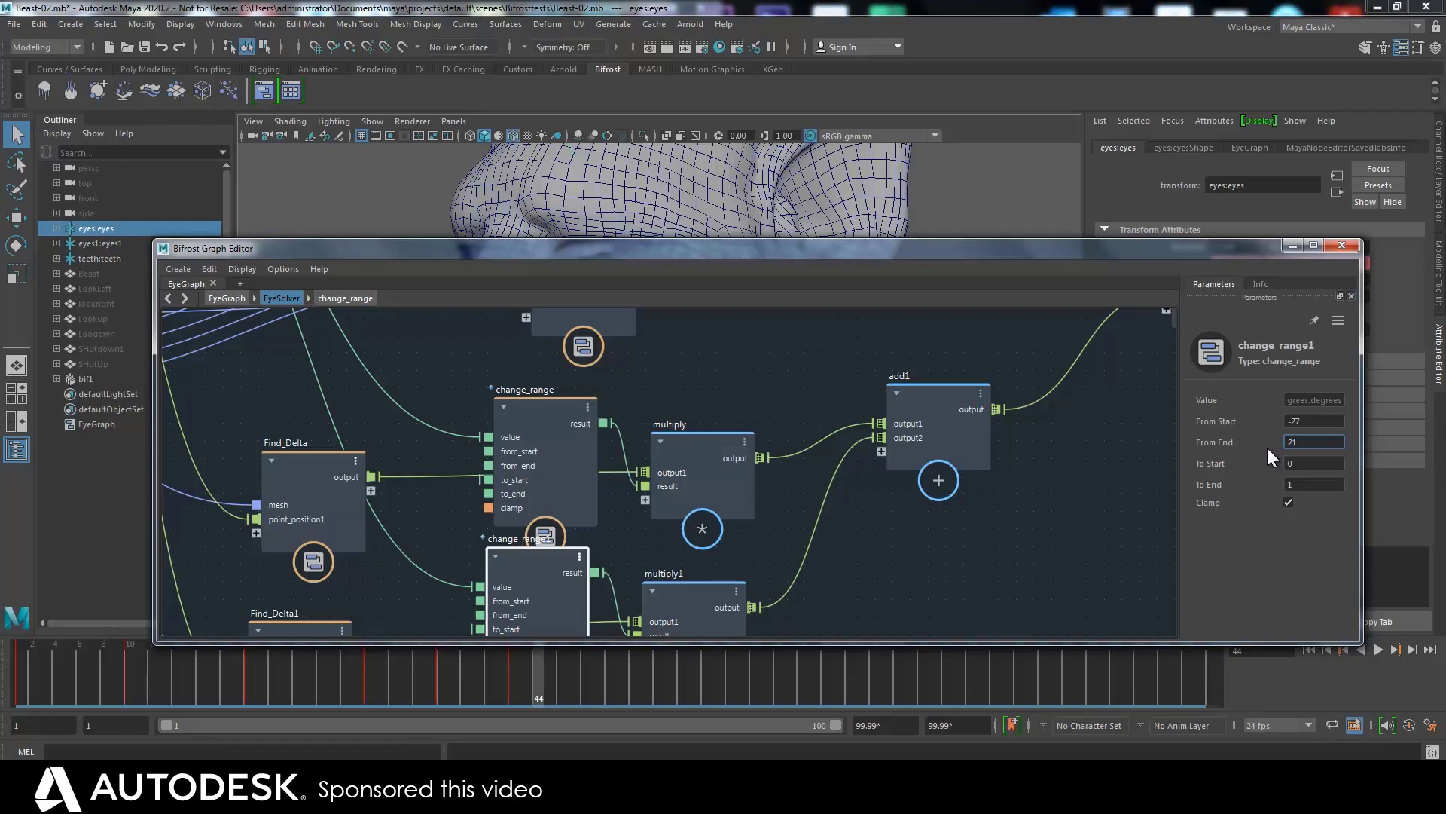
# Step: Move the graph editor away from the face and scrub back through the timeline, ending at frame 38, to check both blink ranges
pyautogui.moveTo(1005, 250); pyautogui.dragTo(1150, 439)
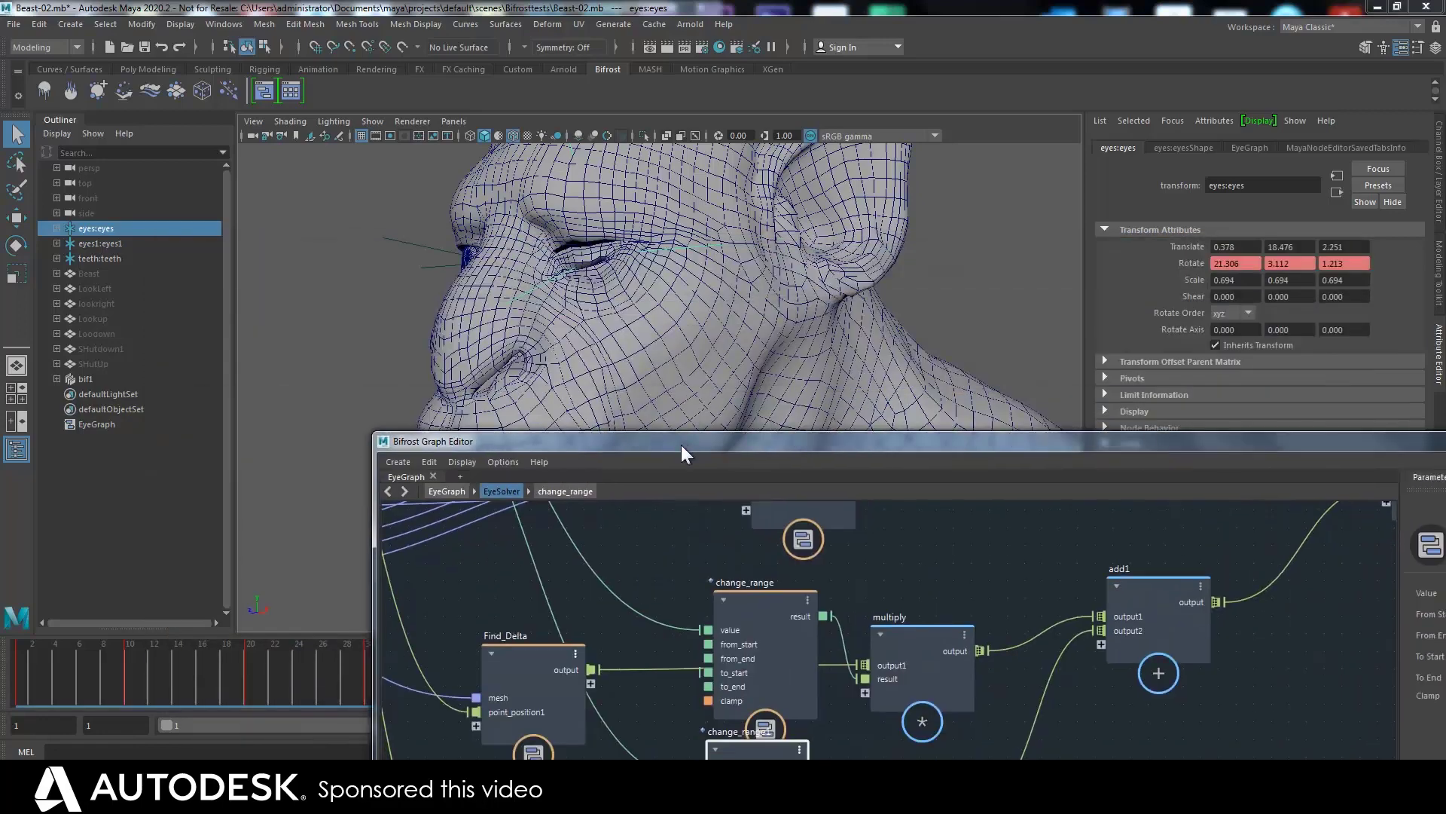
pyautogui.moveTo(686, 446); pyautogui.dragTo(1099, 389)
pyautogui.moveTo(535, 666); pyautogui.dragTo(490, 662)
pyautogui.moveTo(338, 663); pyautogui.dragTo(121, 680)
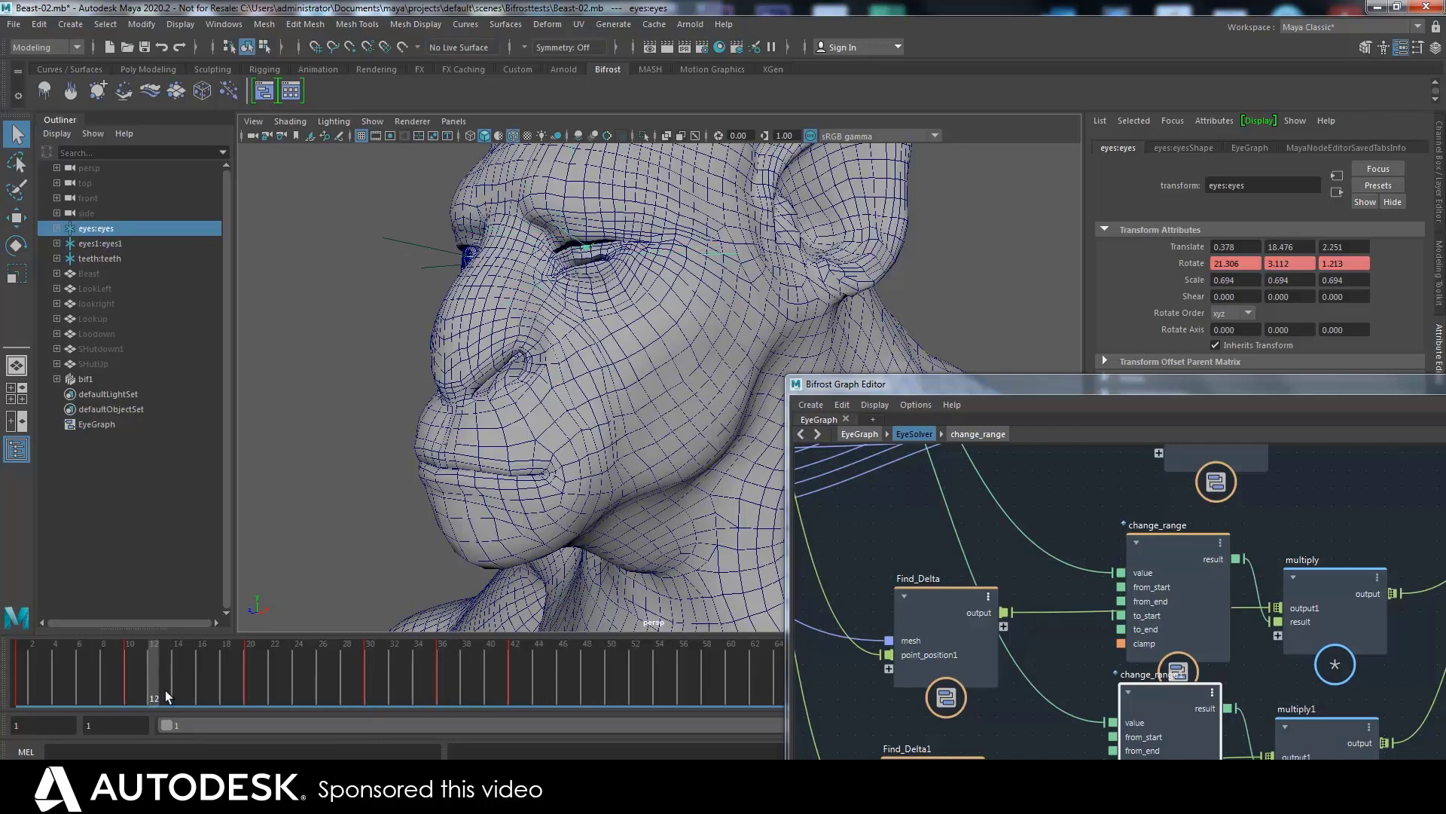
pyautogui.moveTo(455, 680)
pyautogui.mouseDown()
pyautogui.moveTo(405, 676)
pyautogui.moveTo(467, 662)
pyautogui.mouseUp()
# Step: Group the blink network of Find_Delta, change_range and multiply nodes plus add1 into one compound inside EyeSolver
pyautogui.moveTo(987, 383); pyautogui.dragTo(440, 207)
pyautogui.scroll(-5, 718, 345)
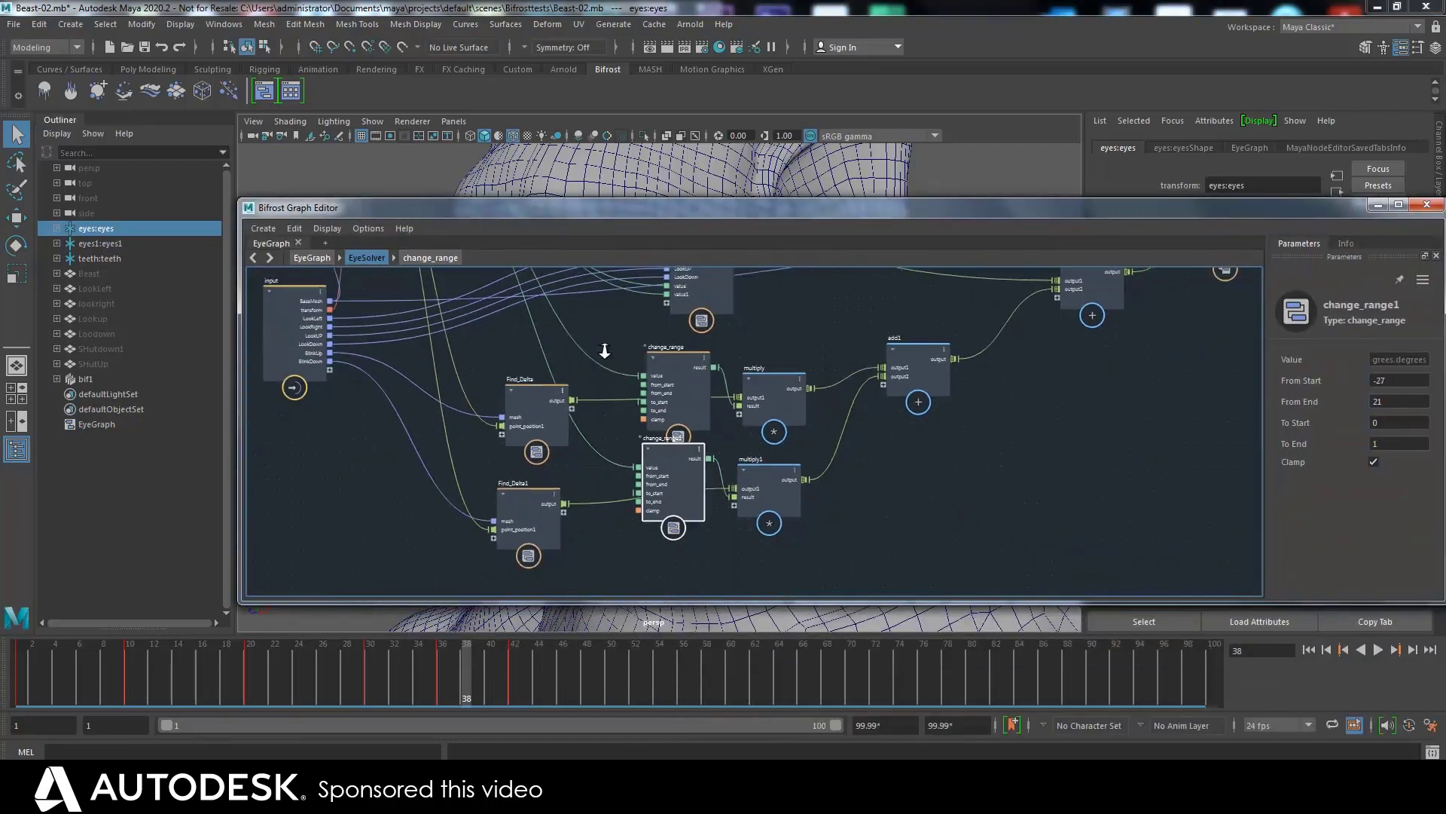
pyautogui.moveTo(768, 336)
pyautogui.mouseDown(button='middle')
pyautogui.moveTo(646, 436)
pyautogui.moveTo(678, 397)
pyautogui.moveTo(701, 400)
pyautogui.moveTo(765, 314)
pyautogui.mouseUp(button='middle')
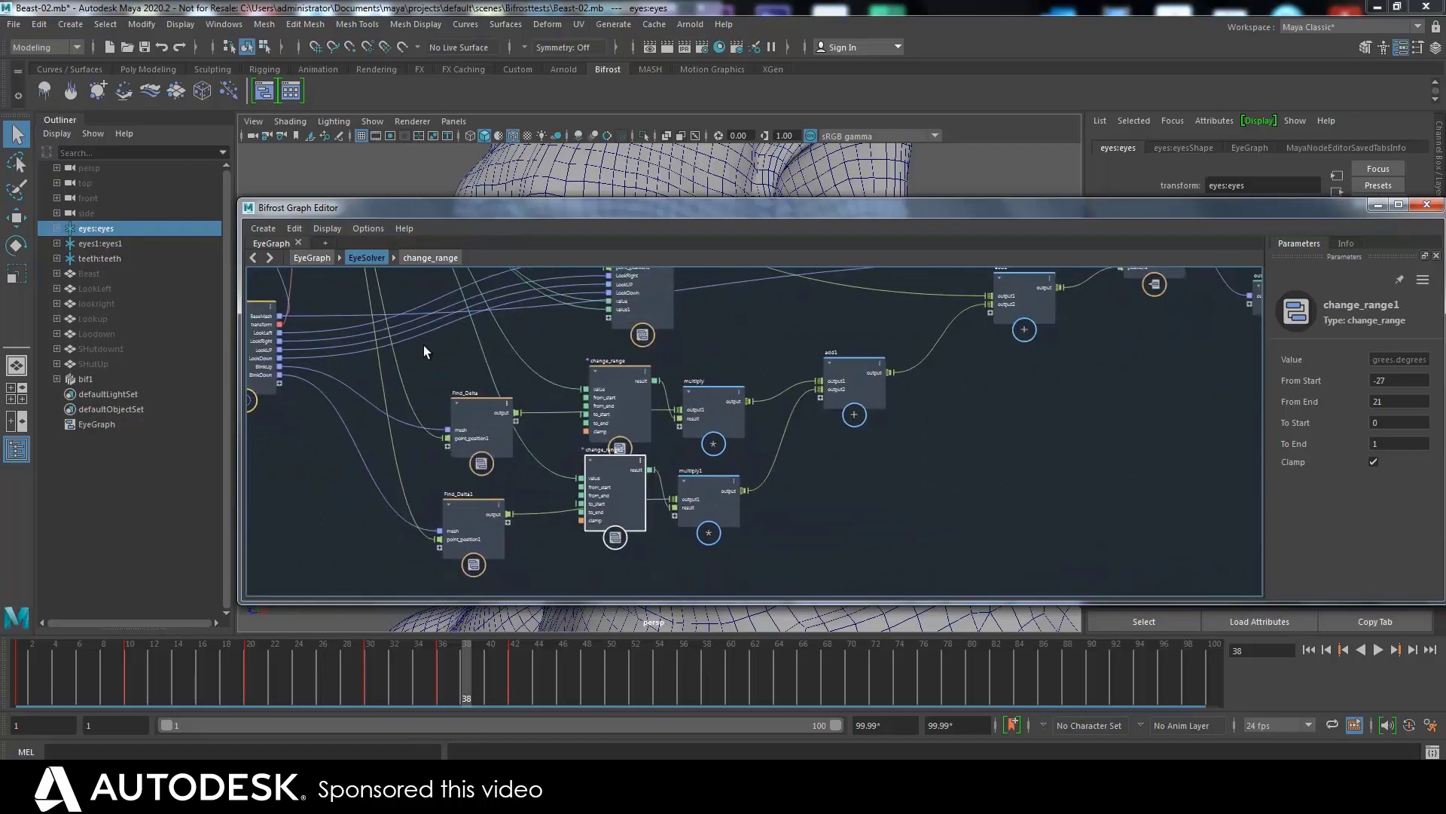
pyautogui.click(807, 493)
pyautogui.moveTo(436, 351); pyautogui.dragTo(669, 372)
pyautogui.hotkey('ctrl', 'g')
pyautogui.press('f')
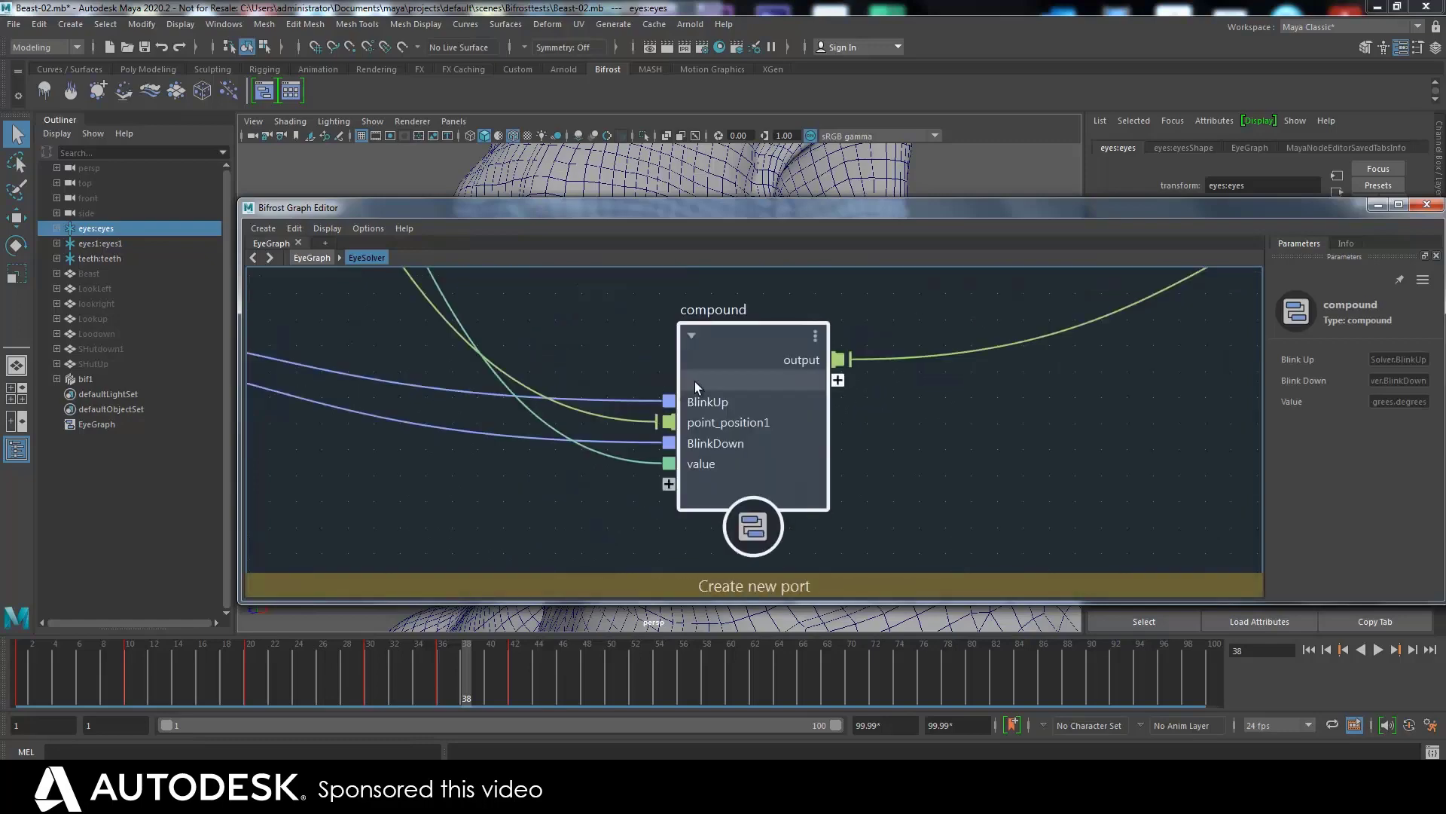
# Step: Rename the new blink compound below LookAround to BlinkAround
pyautogui.scroll(-3, 726, 363)
pyautogui.moveTo(655, 363); pyautogui.dragTo(586, 452, button='middle')
pyautogui.click(629, 442)
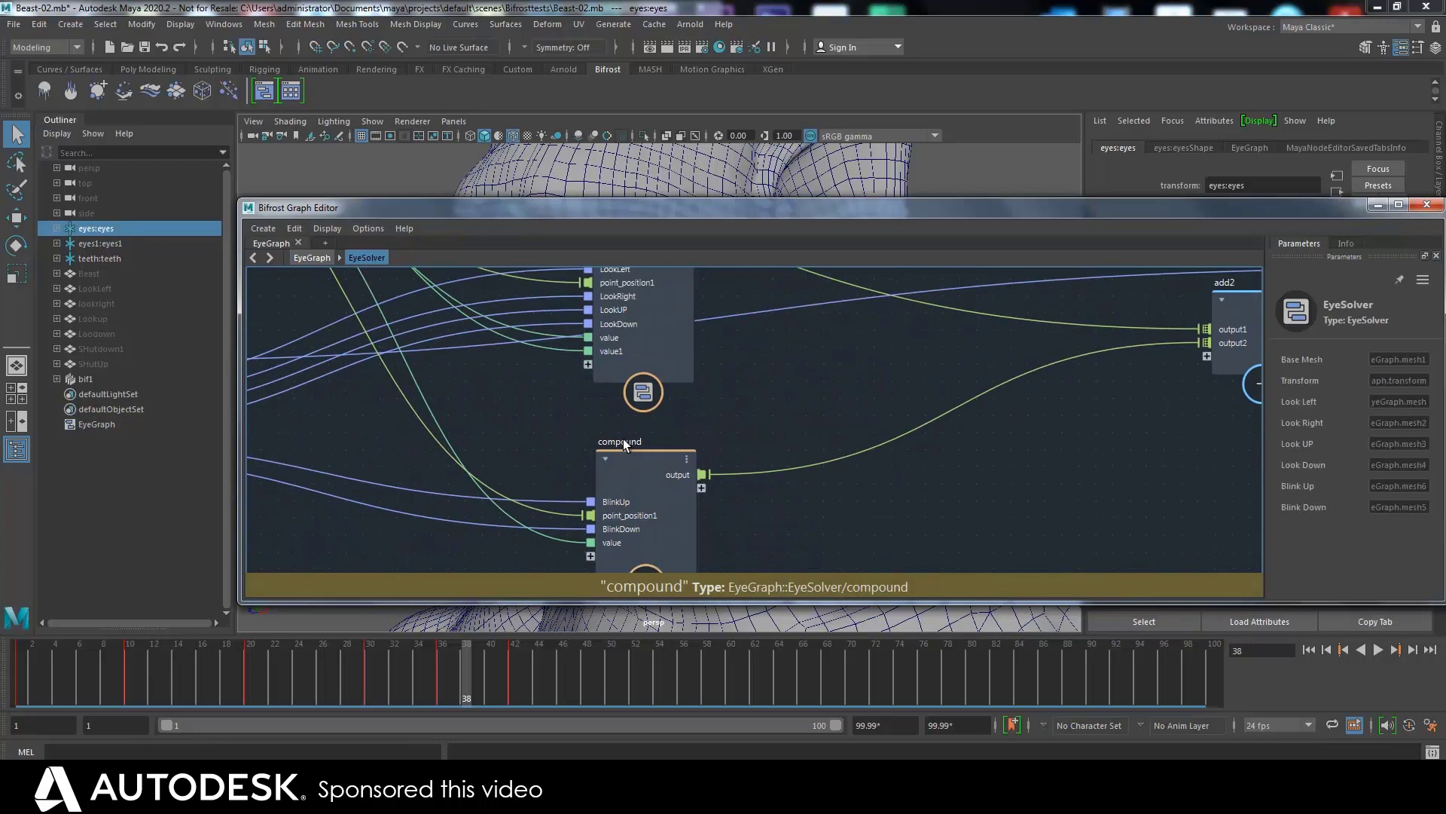
pyautogui.moveTo(608, 440); pyautogui.dragTo(606, 439)
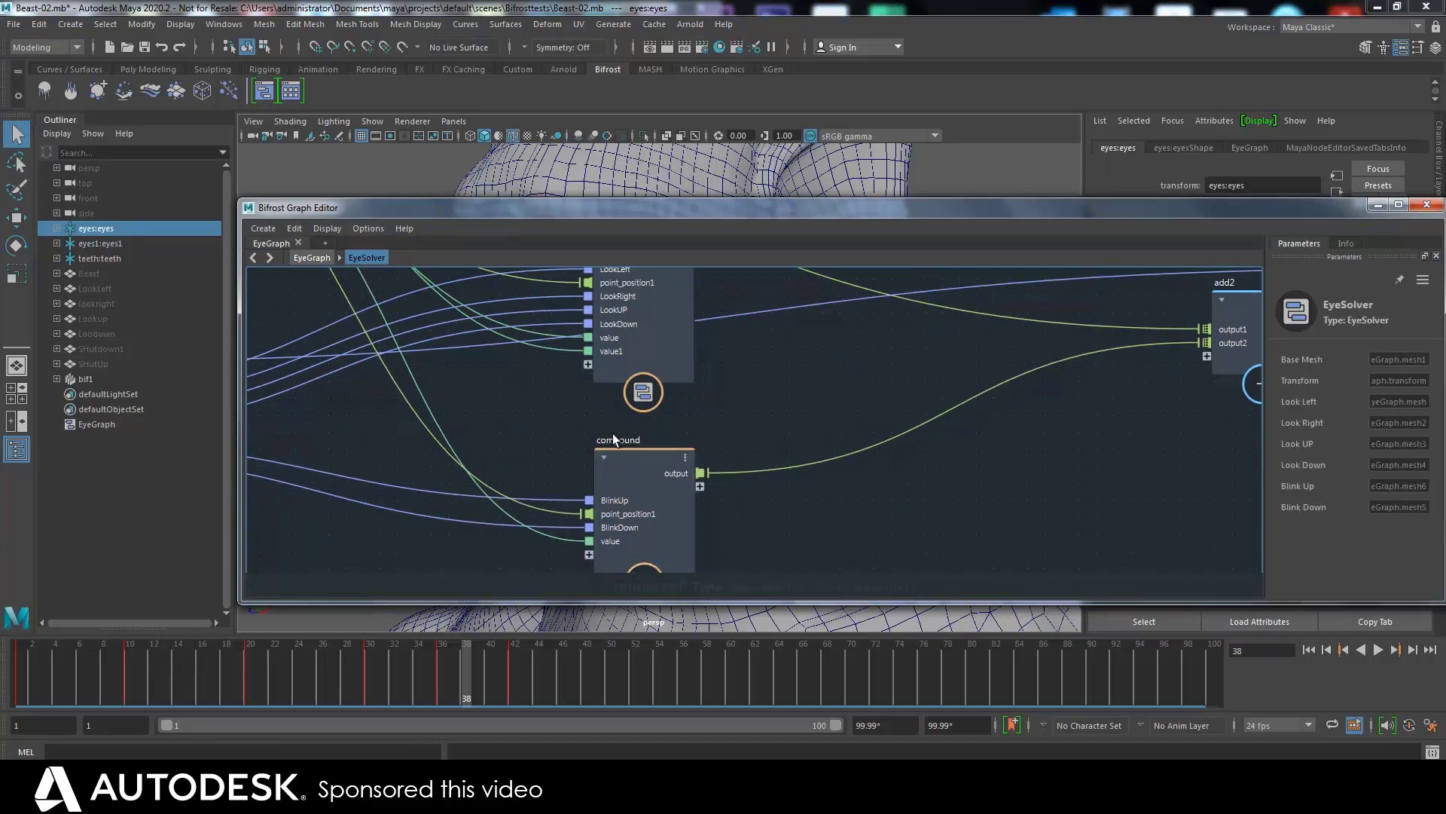
pyautogui.click(616, 434)
pyautogui.scroll(3, 735, 409)
pyautogui.moveTo(699, 409); pyautogui.dragTo(747, 360, button='middle')
pyautogui.click(626, 399)
pyautogui.moveTo(626, 399); pyautogui.dragTo(623, 398)
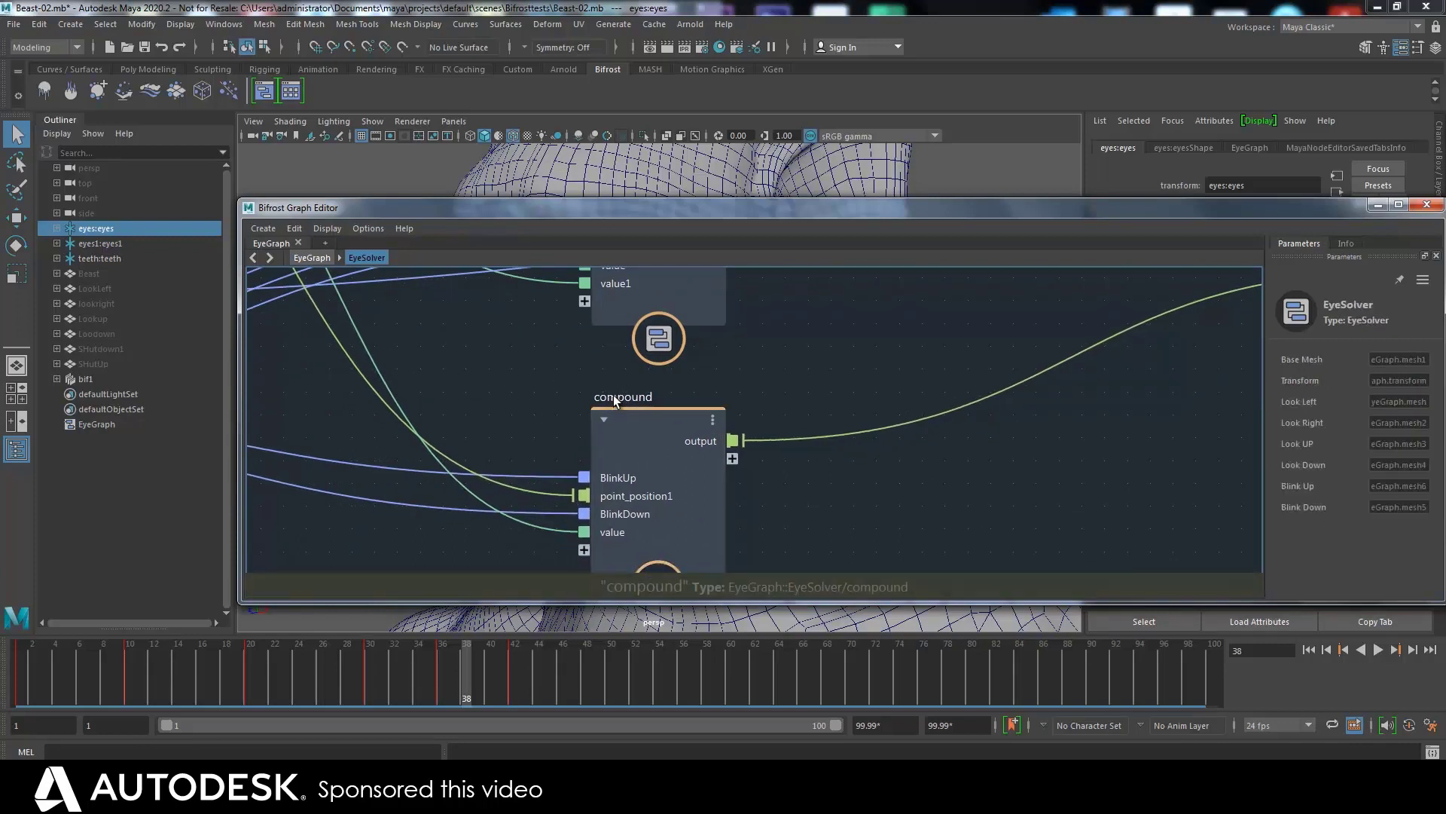
pyautogui.click(603, 392)
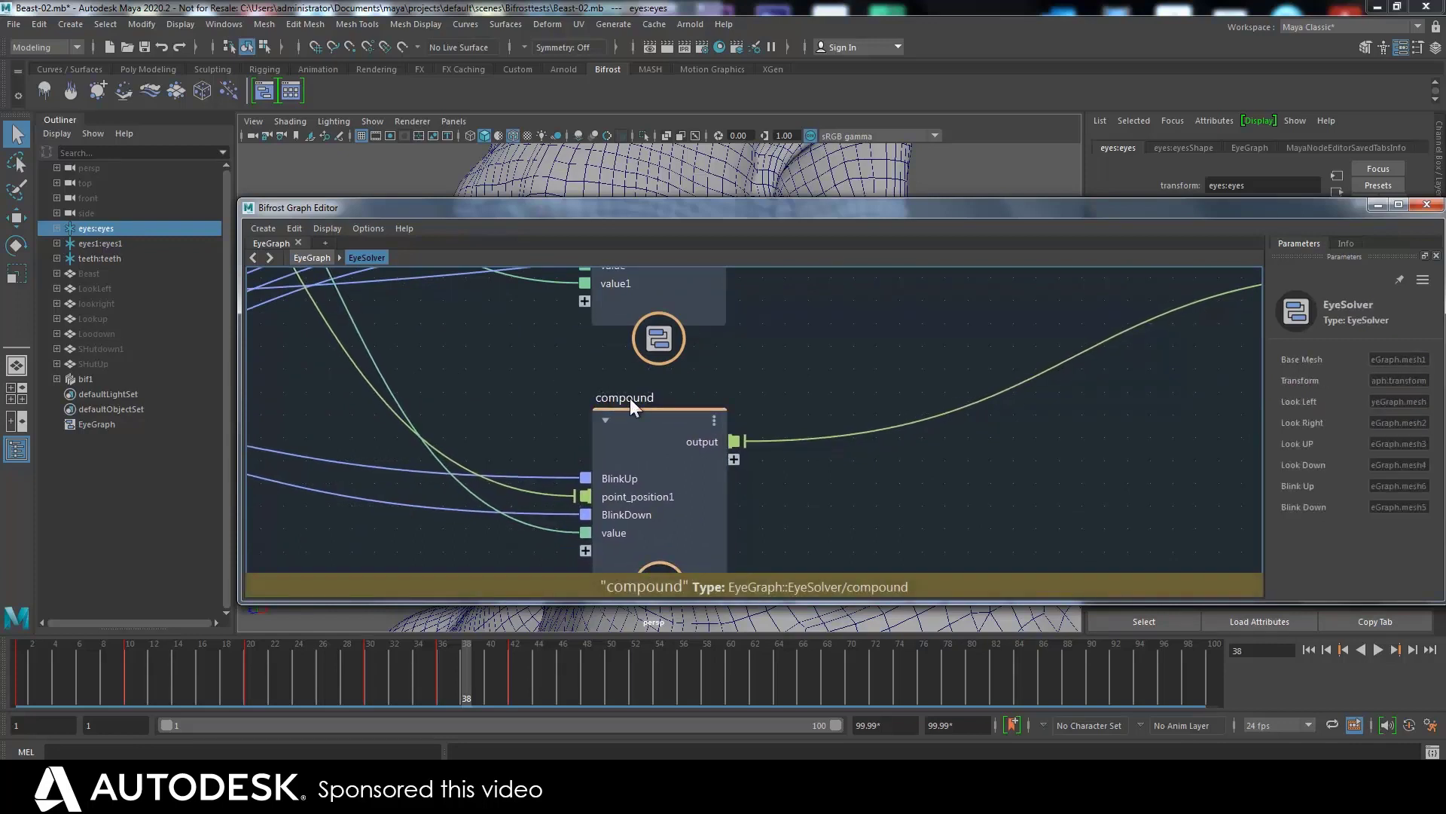
pyautogui.rightClick(630, 398)
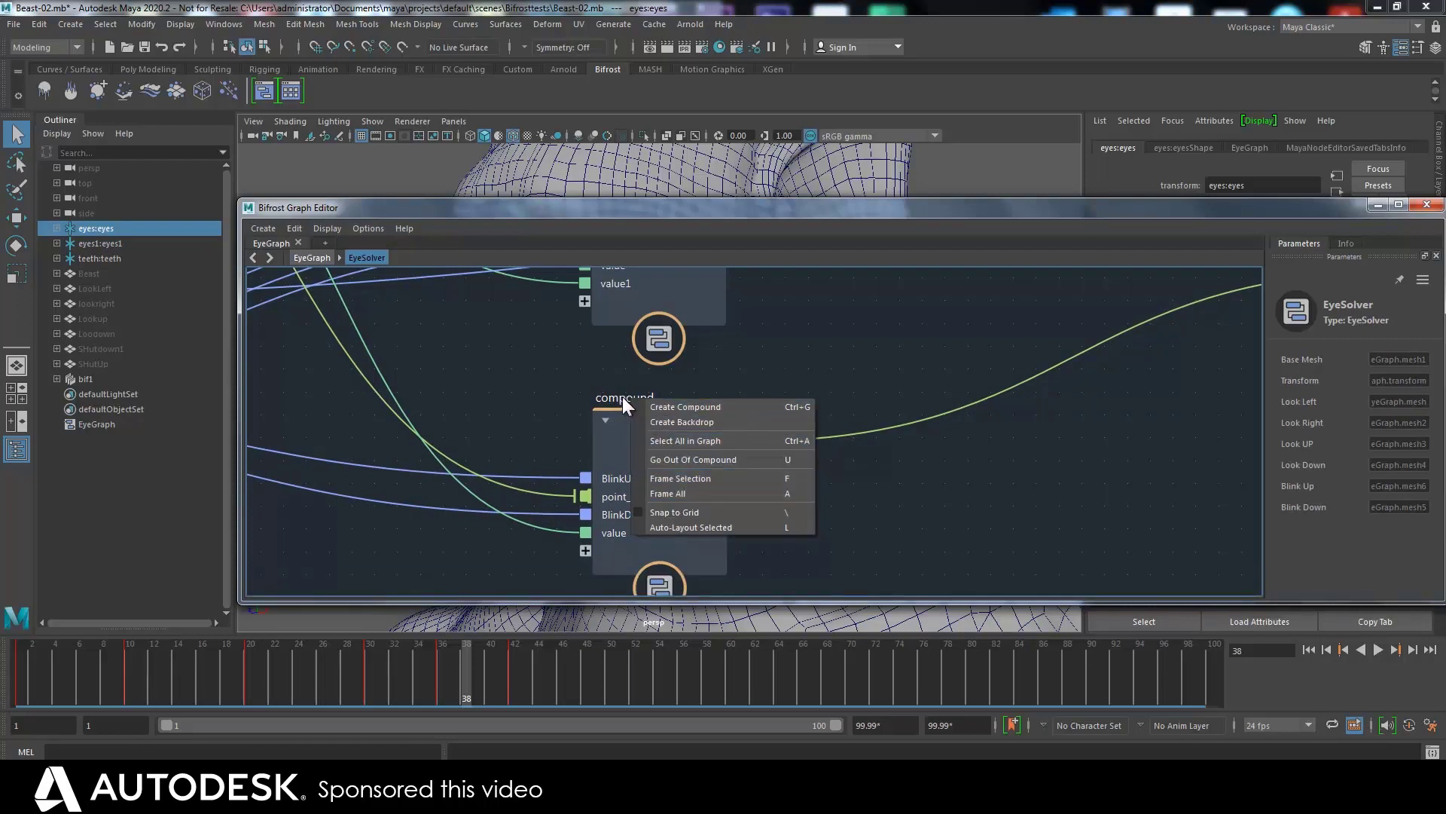
pyautogui.click(622, 396)
pyautogui.scroll(2, 705, 362)
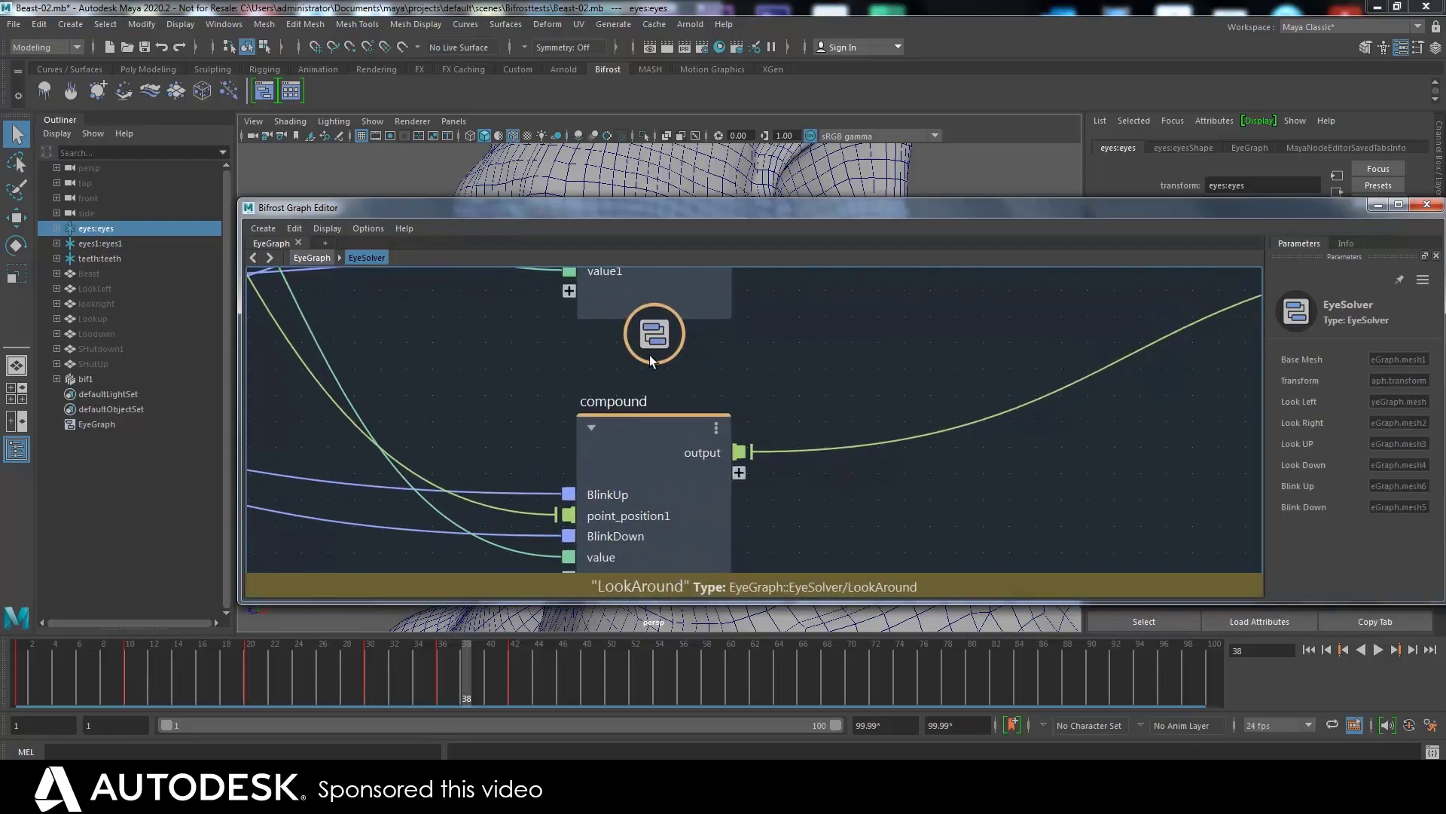
pyautogui.doubleClick(595, 403)
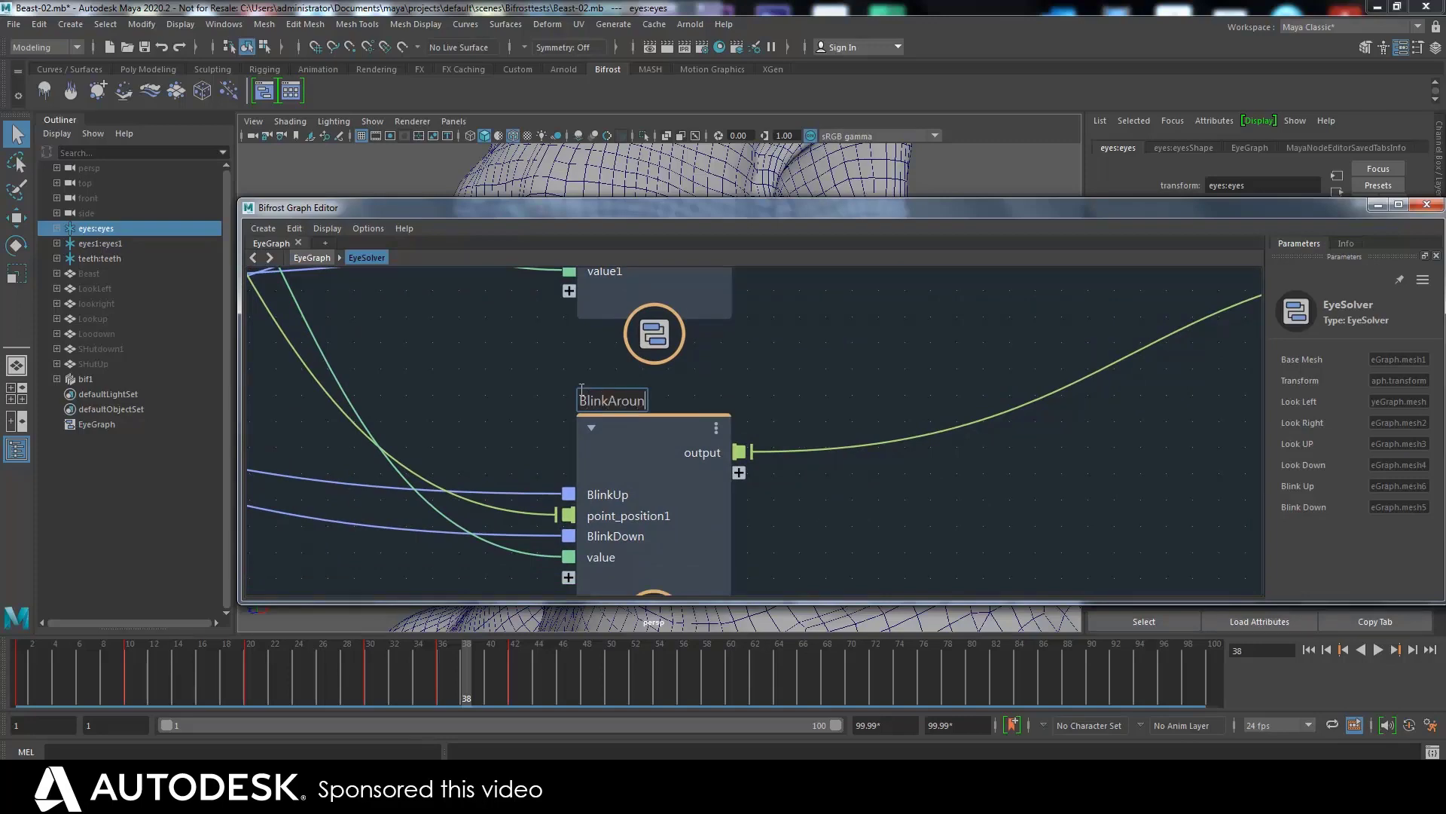
pyautogui.press('Return')
# Step: Nudge the BlinkAround compound into place beneath LookAround in the EyeSolver graph
pyautogui.moveTo(854, 386); pyautogui.dragTo(775, 391, button='middle')
pyautogui.scroll(-5, 588, 394)
pyautogui.scroll(2, 729, 407)
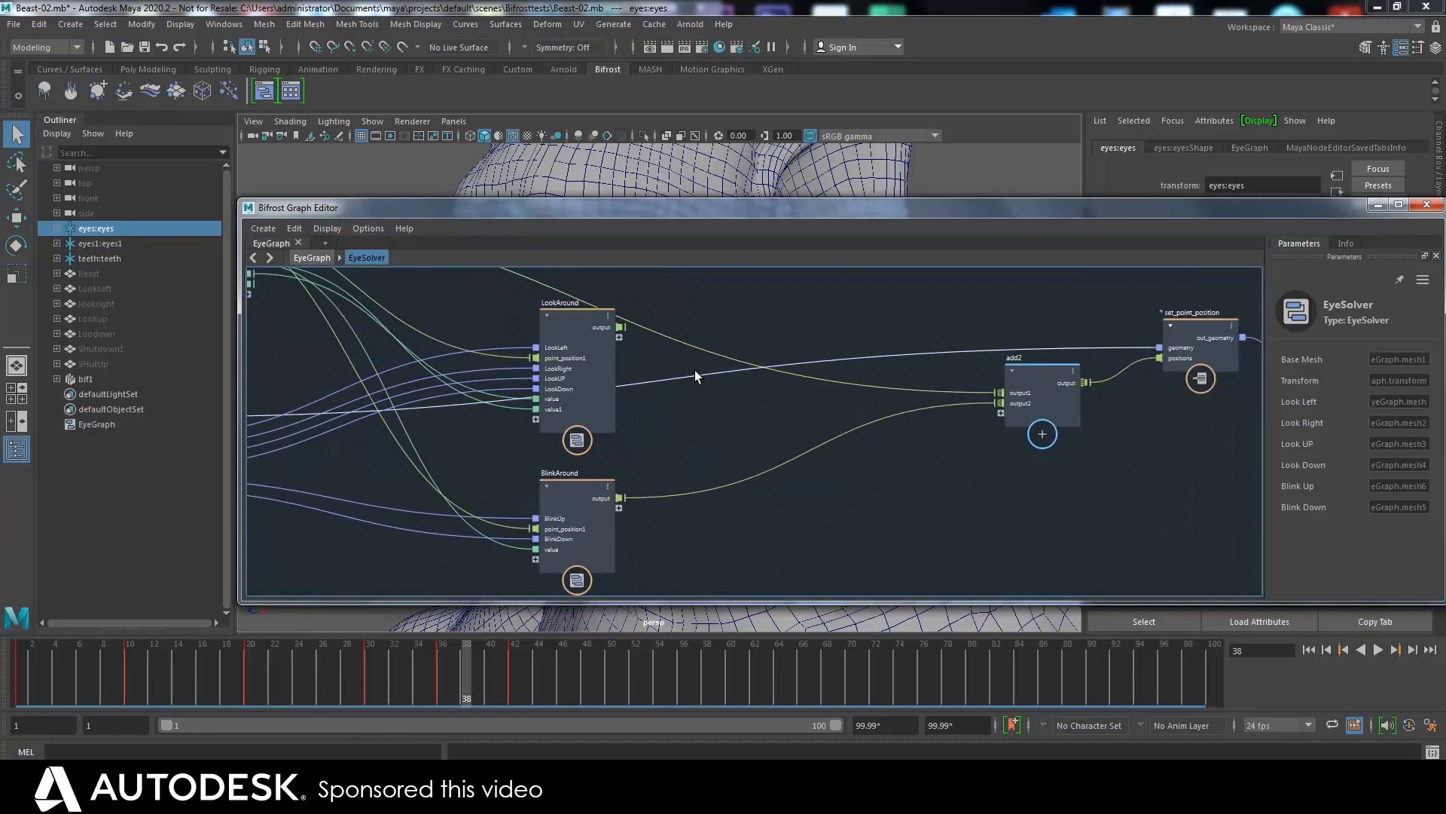
pyautogui.moveTo(767, 210); pyautogui.dragTo(848, 226)
pyautogui.click(668, 408)
pyautogui.click(668, 518)
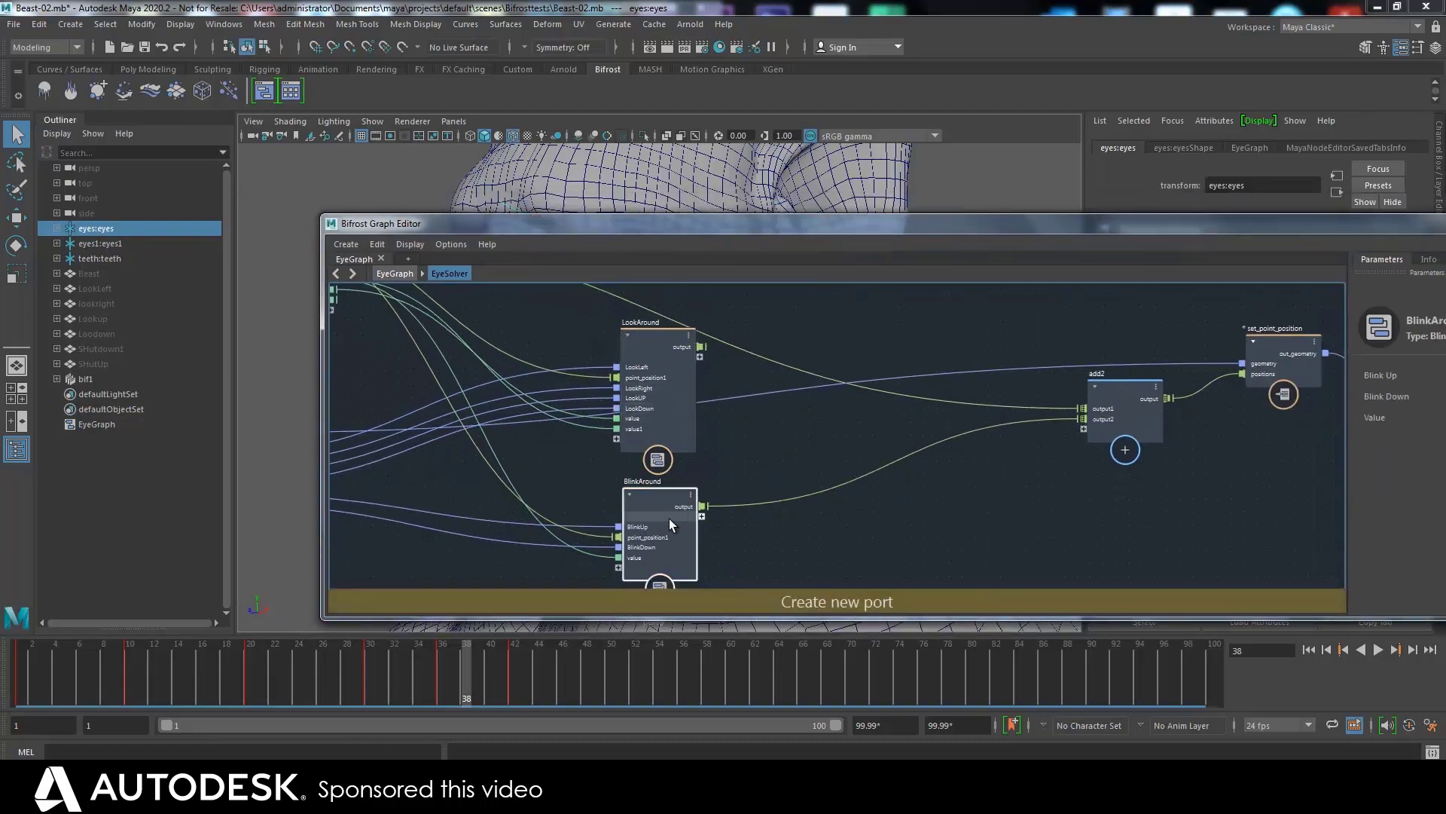
pyautogui.moveTo(667, 518); pyautogui.dragTo(670, 516)
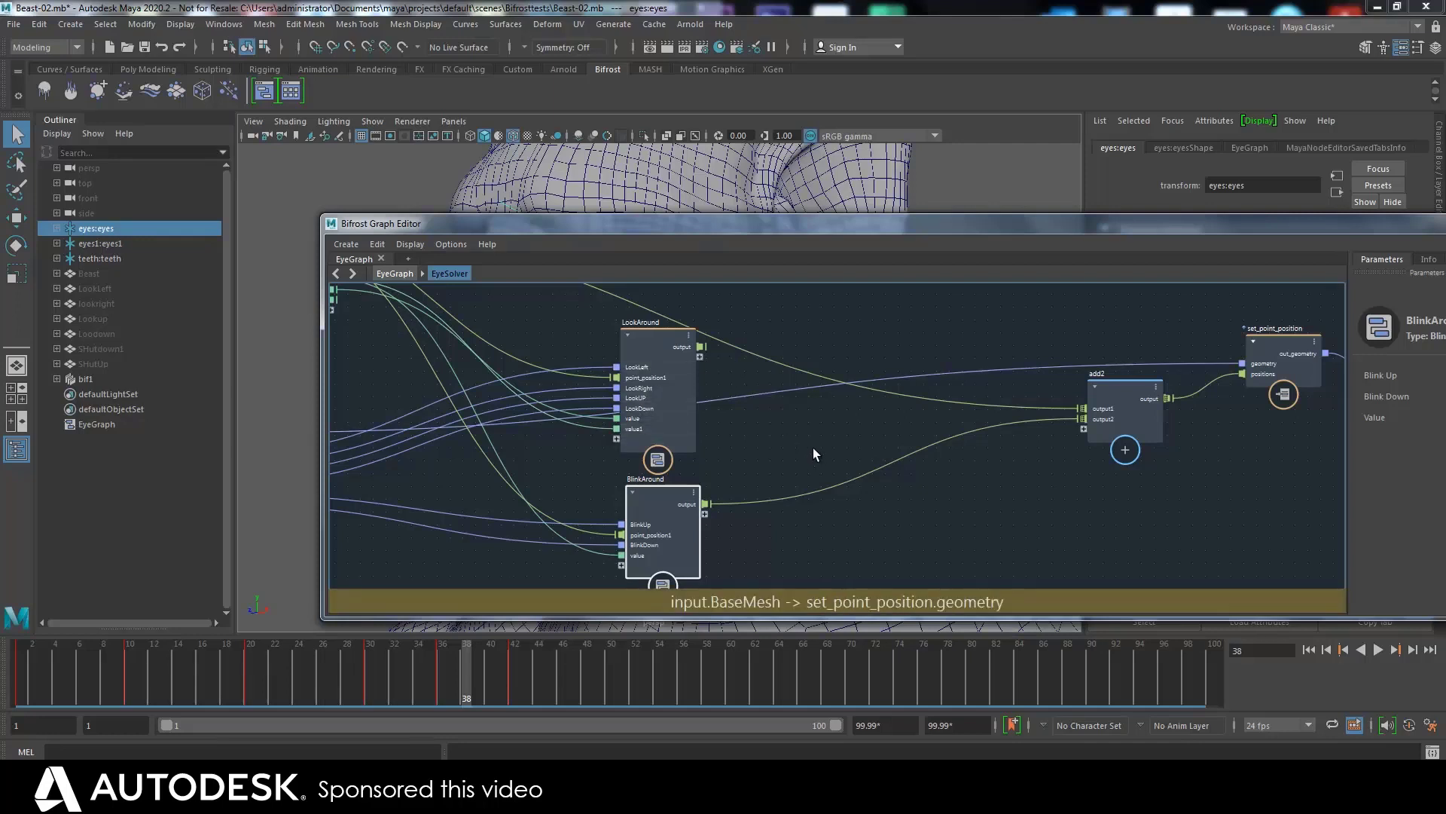
# Step: Add a lerp node and place it between the two compounds and add2
pyautogui.press('Tab')
pyautogui.write('ler')
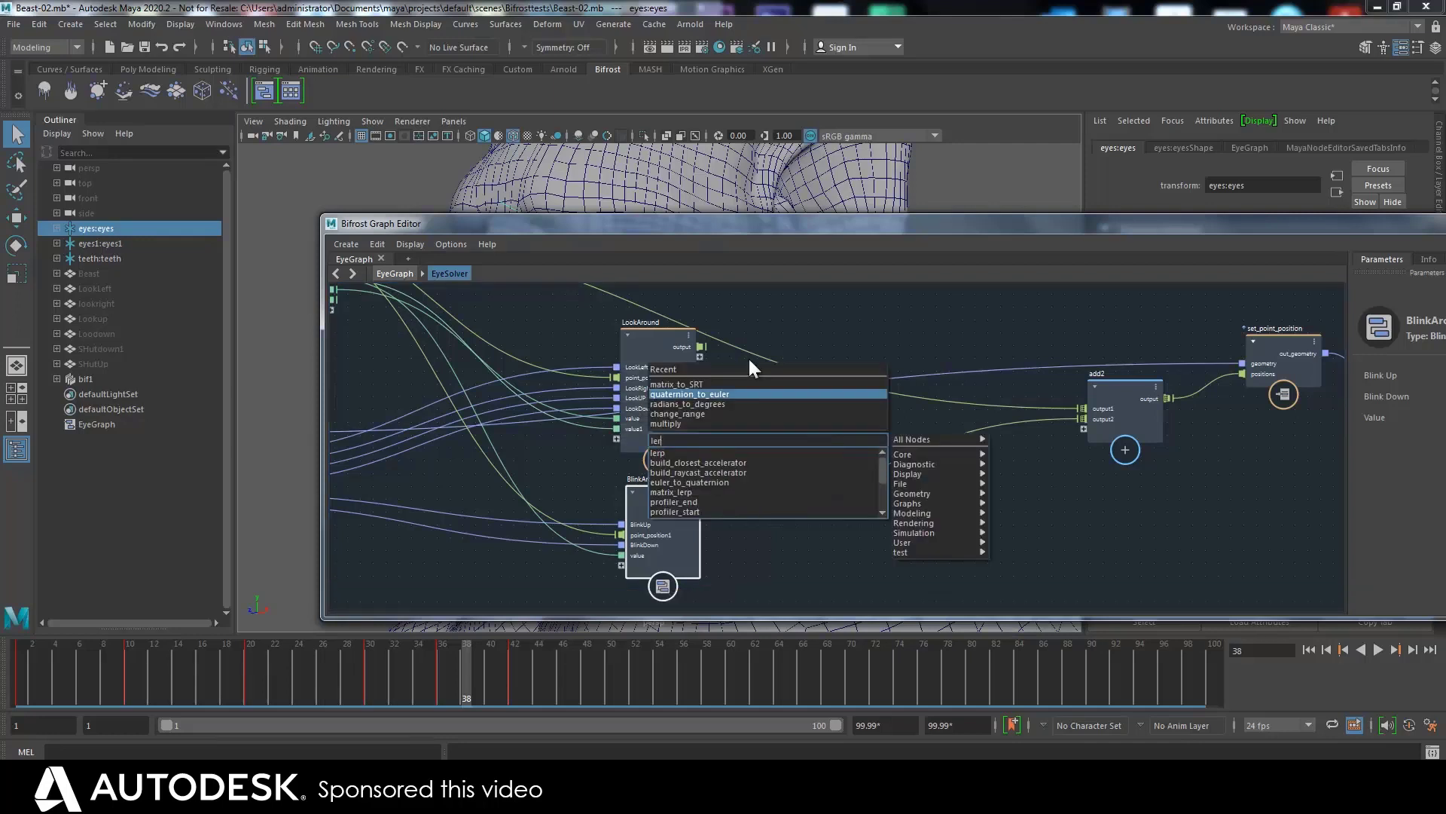
pyautogui.click(666, 453)
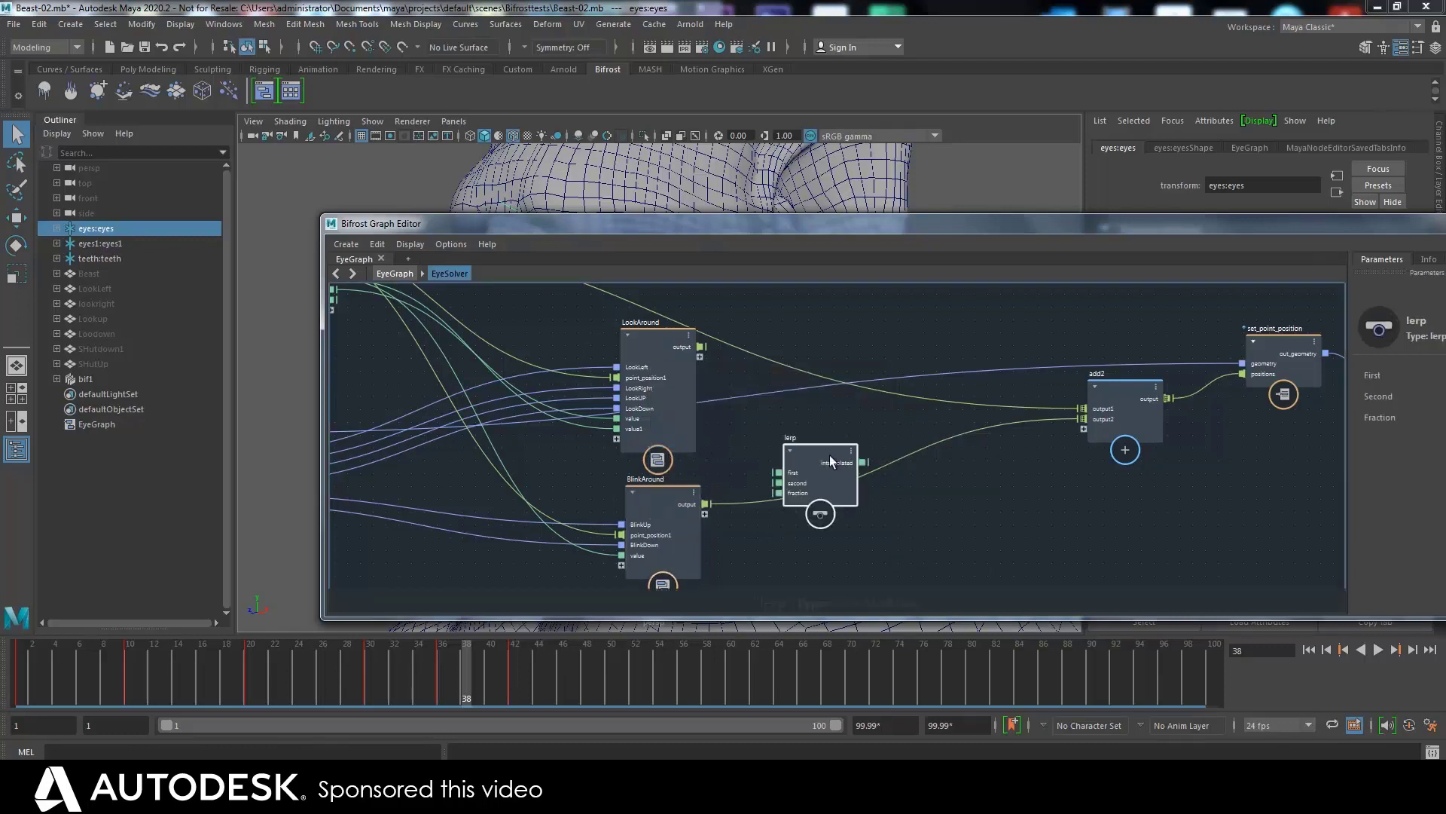
pyautogui.moveTo(842, 471); pyautogui.dragTo(1002, 478)
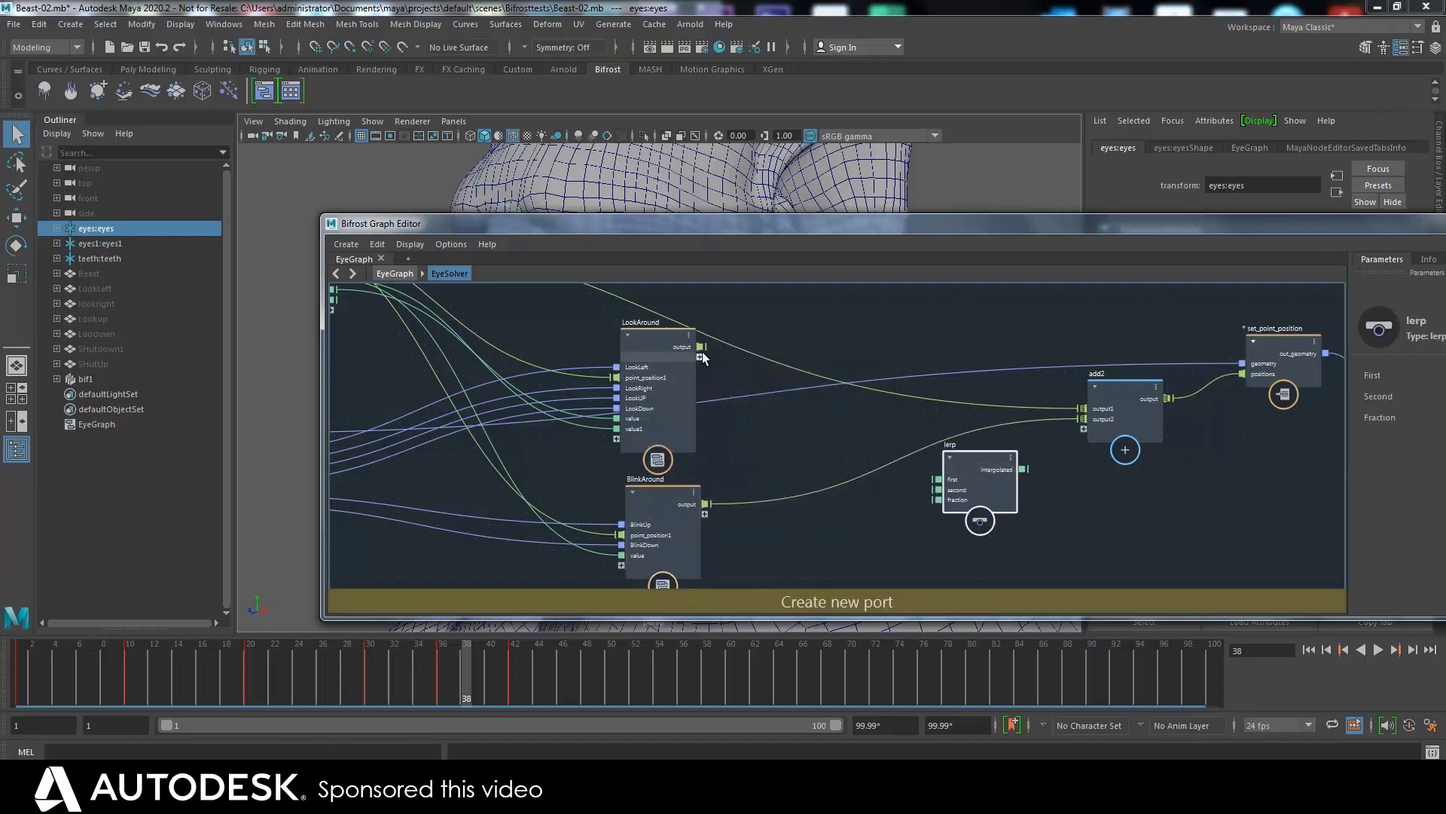
# Step: Connect the LookAround output to lerp first, the BlinkAround output to lerp second, and the interpolated result to add2's output2 input
pyautogui.moveTo(700, 347); pyautogui.dragTo(938, 479)
pyautogui.moveTo(706, 504); pyautogui.dragTo(938, 490)
pyautogui.moveTo(1023, 468); pyautogui.dragTo(1084, 419)
pyautogui.moveTo(970, 473); pyautogui.dragTo(971, 460)
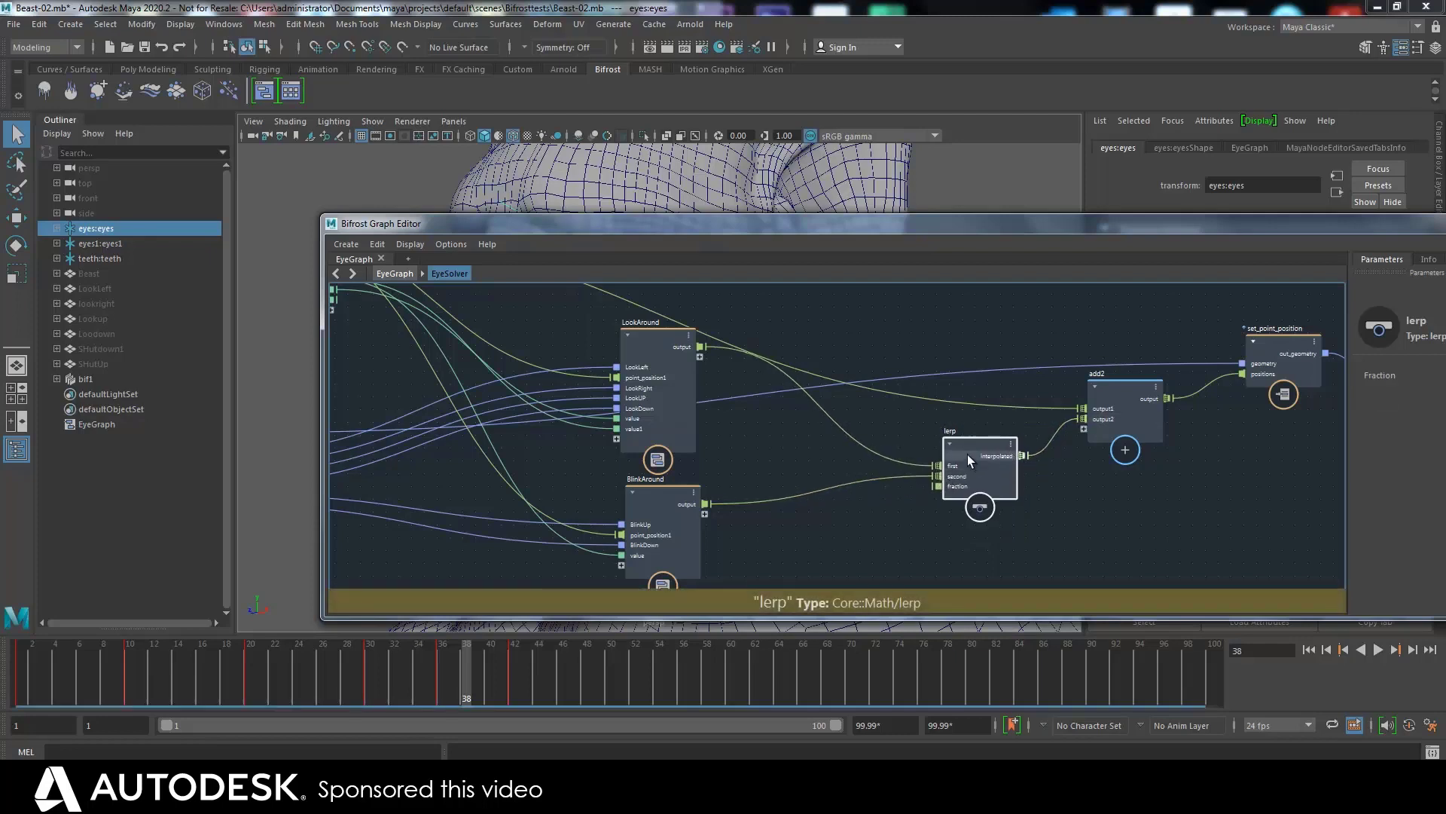
# Step: Change the value type of the lerp node's fraction port to float
pyautogui.moveTo(1055, 223); pyautogui.dragTo(881, 229)
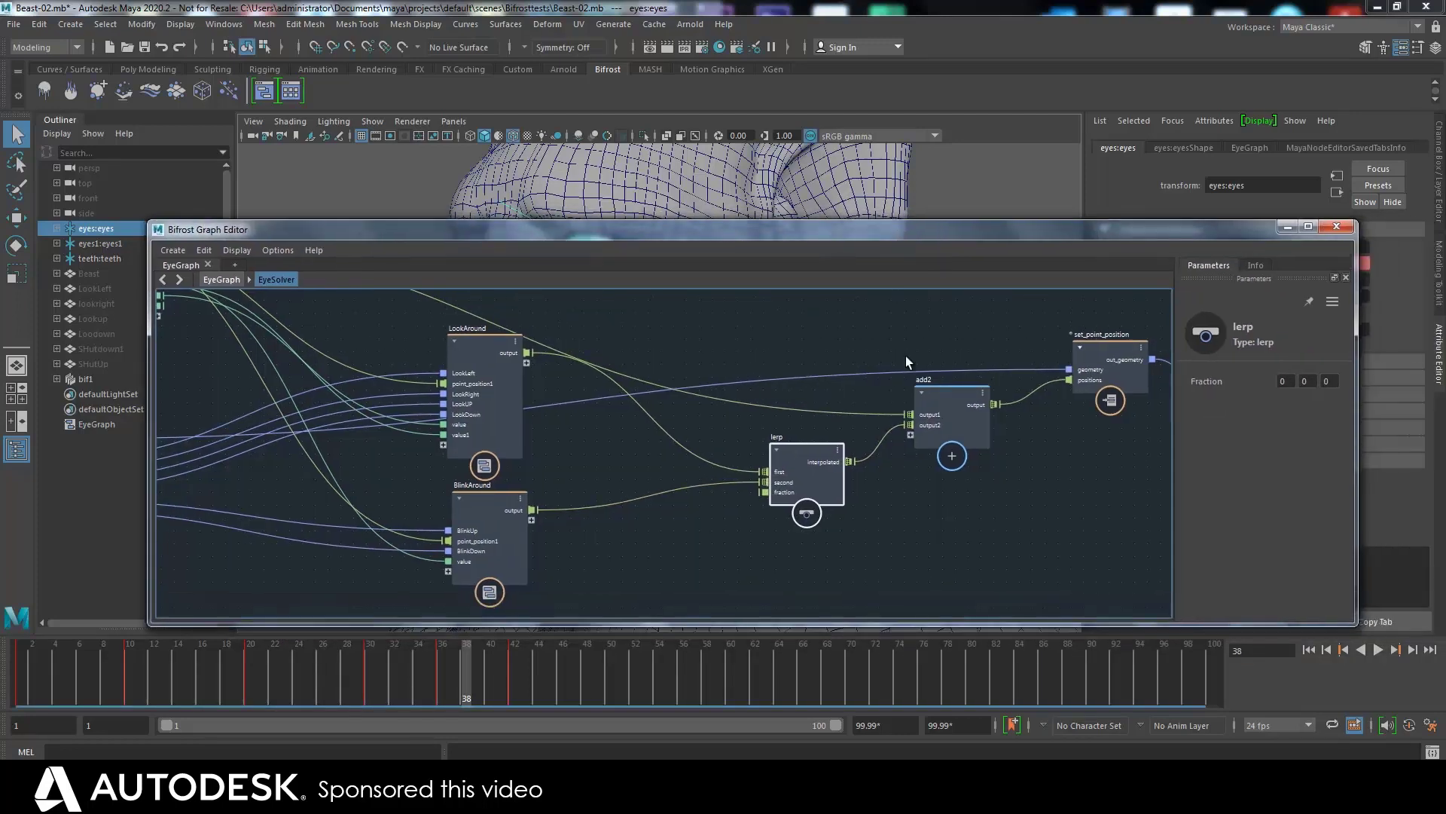
pyautogui.rightClick(776, 491)
pyautogui.moveTo(812, 515)
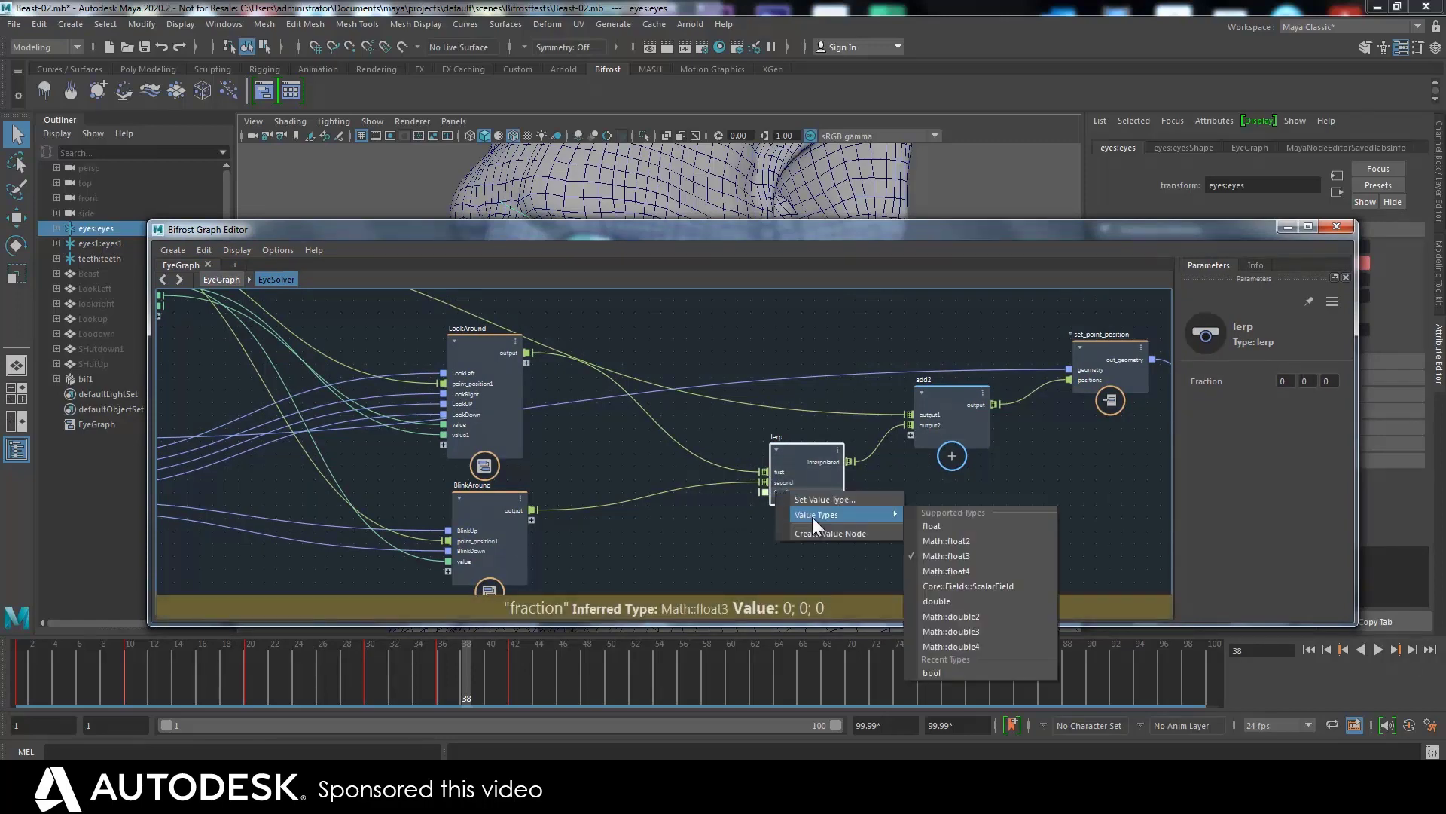
pyautogui.click(934, 523)
# Step: Test the blend on the uncovered eye by setting the lerp Fraction to .5 and finally to 1
pyautogui.moveTo(1111, 238); pyautogui.dragTo(1022, 381)
pyautogui.click(1197, 516)
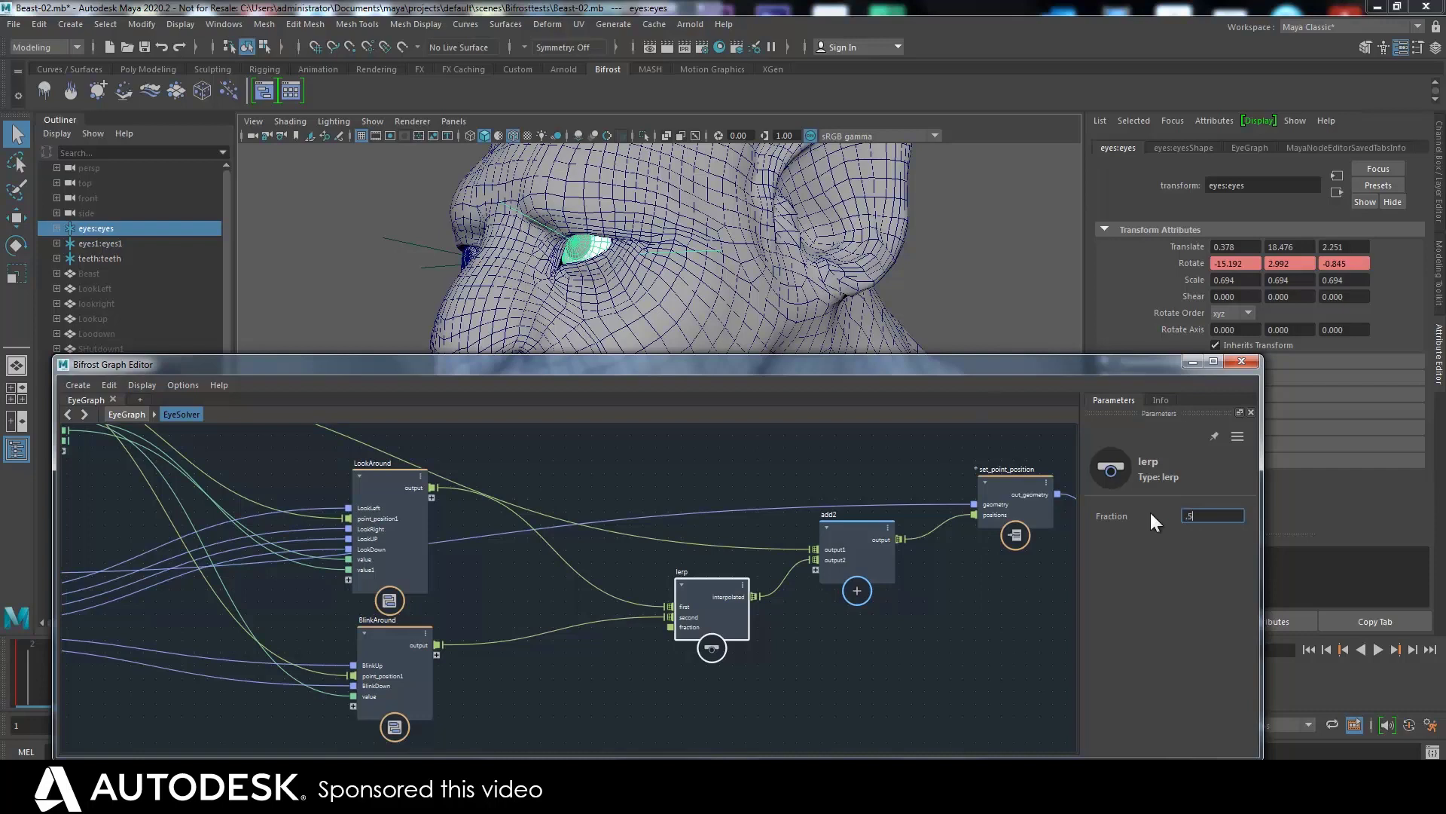
pyautogui.press('Return')
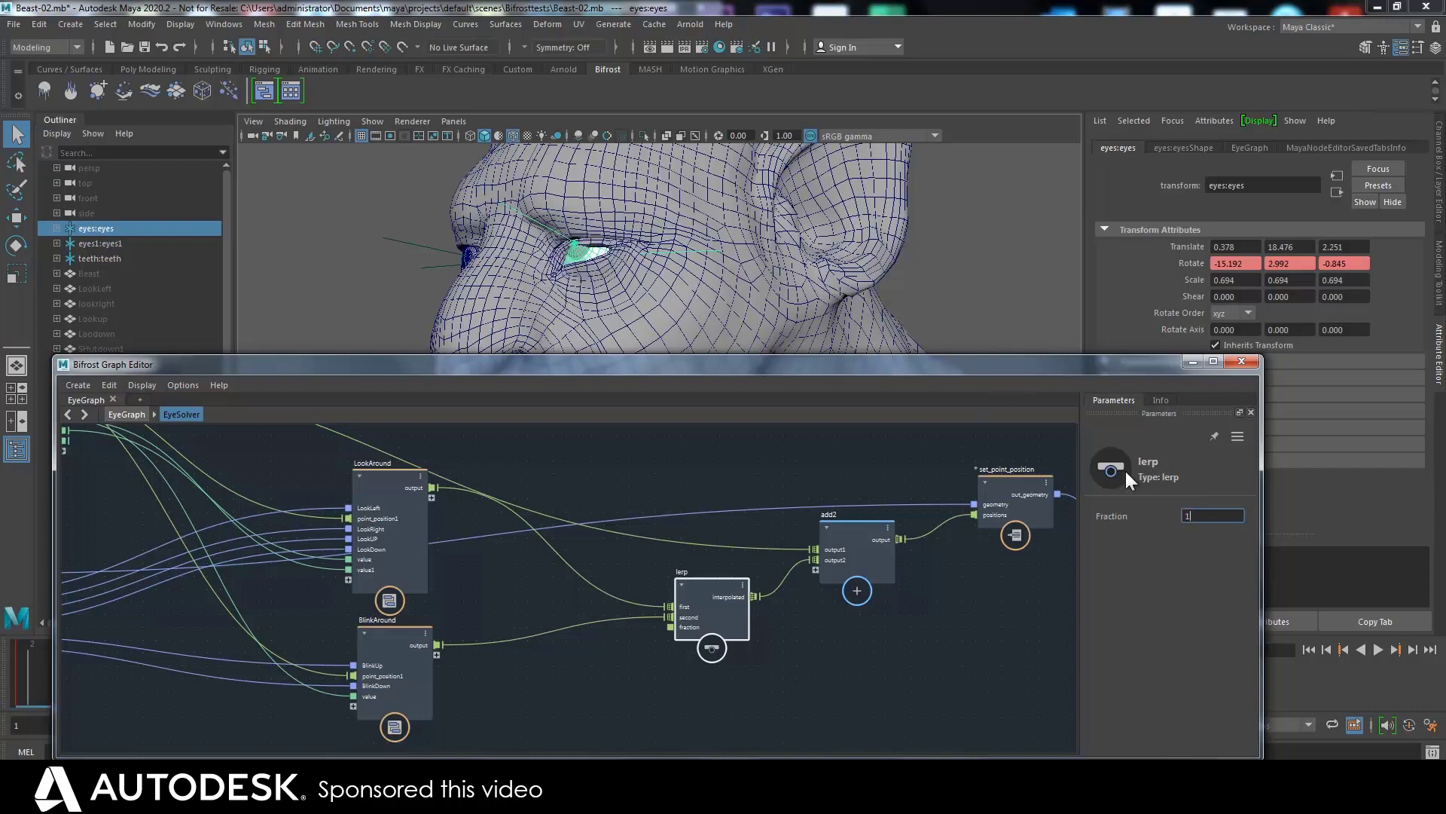
pyautogui.press('Return')
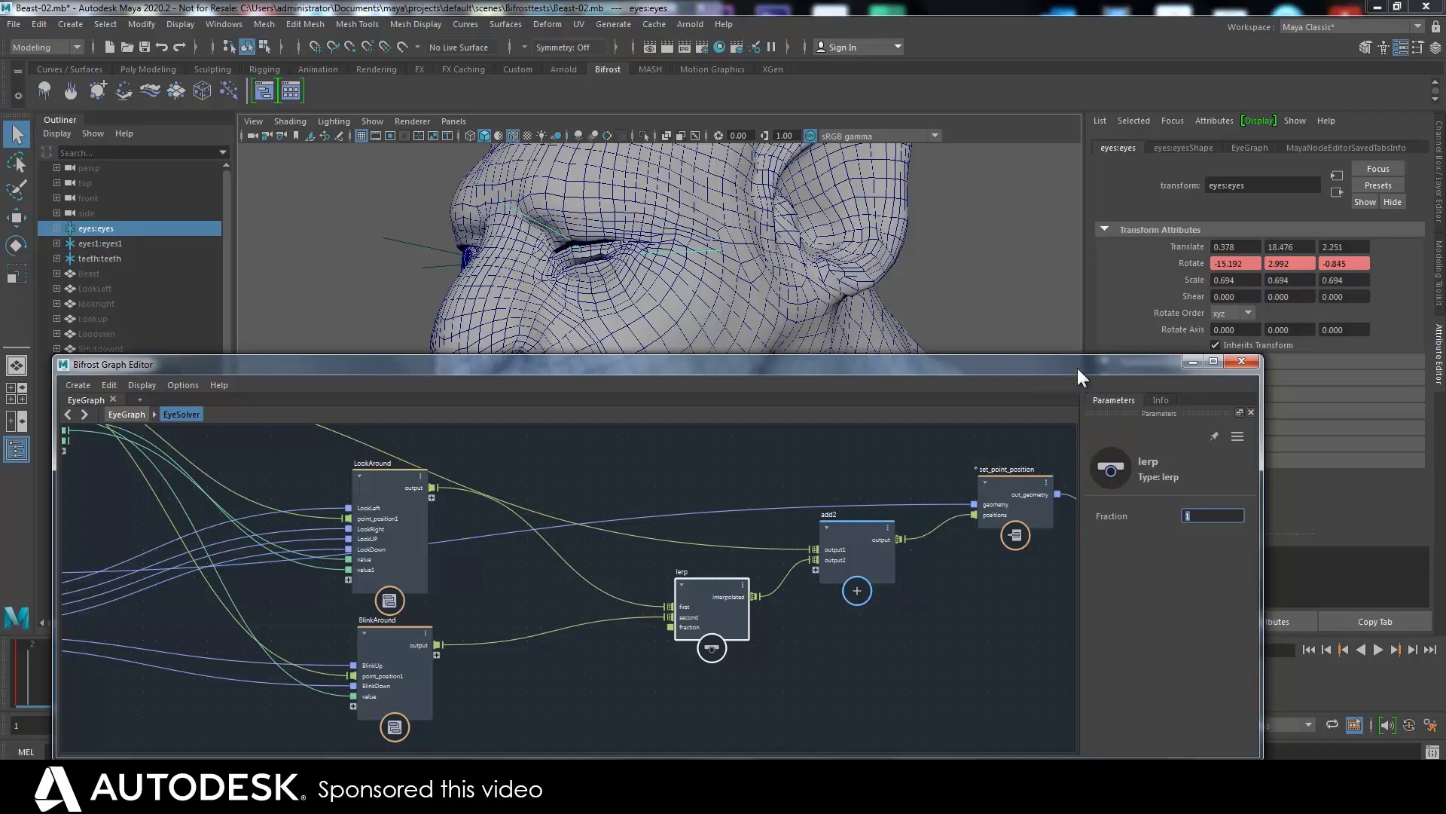
# Step: Expose the lerp fraction as a new port on the EyeSolver input node
pyautogui.moveTo(1078, 367); pyautogui.dragTo(1160, 285)
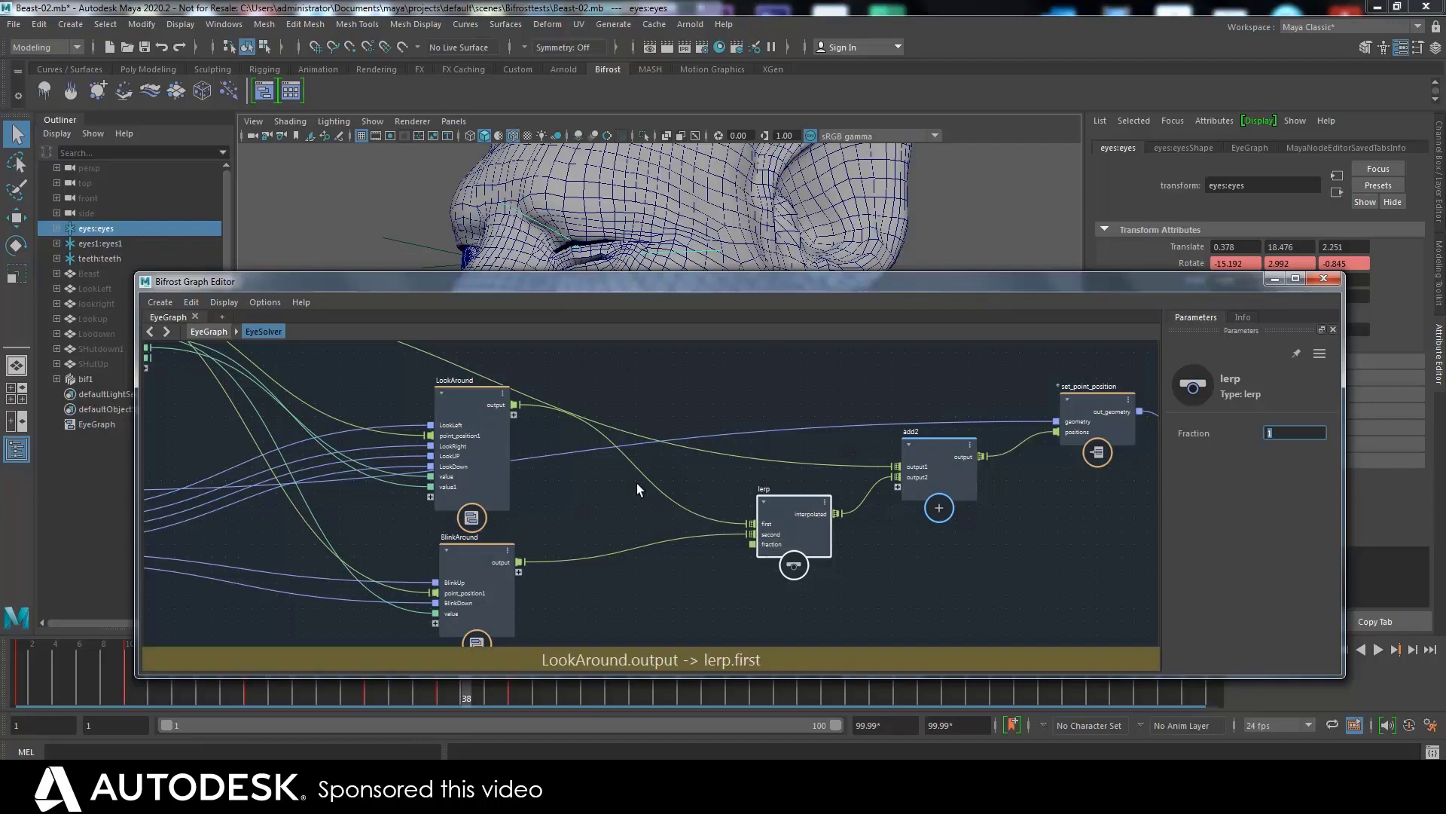
pyautogui.scroll(-3, 596, 471)
pyautogui.moveTo(558, 464); pyautogui.dragTo(829, 435, button='middle')
pyautogui.moveTo(363, 525); pyautogui.dragTo(967, 505)
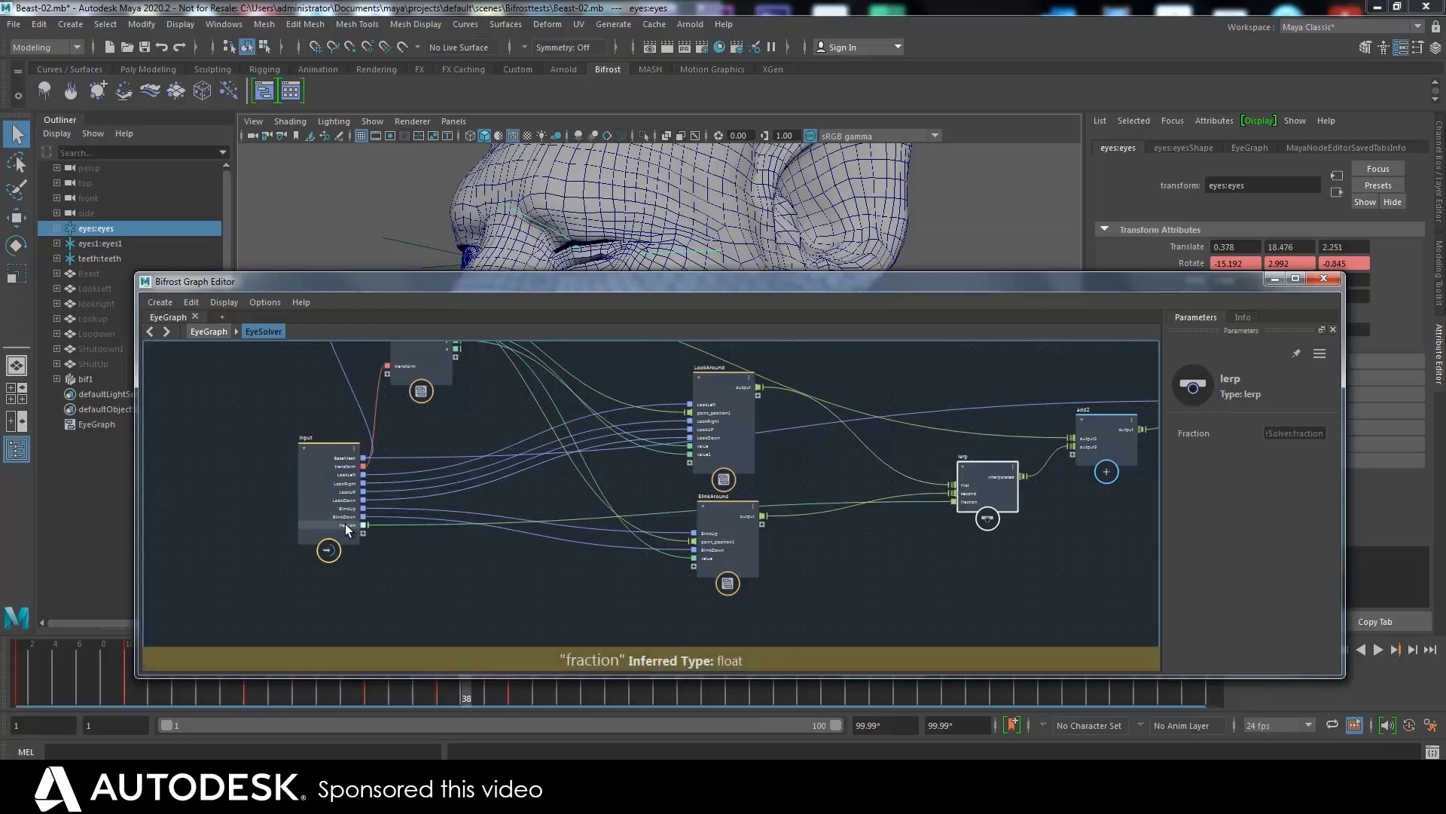
# Step: Rename the fraction port on EyeSolver's input node to BLINK
pyautogui.click(320, 500)
pyautogui.press('f')
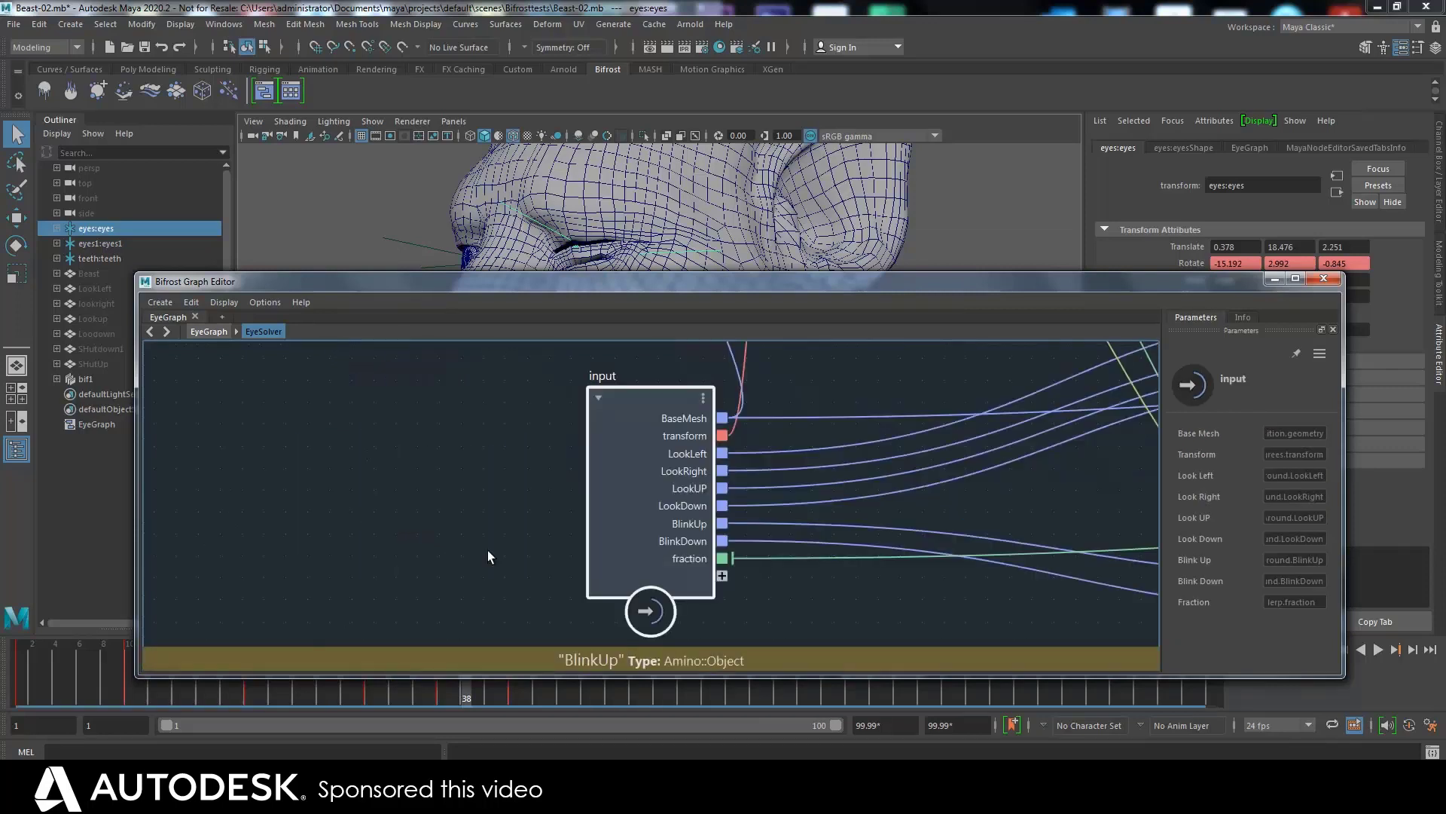
pyautogui.rightClick(682, 559)
pyautogui.click(722, 566)
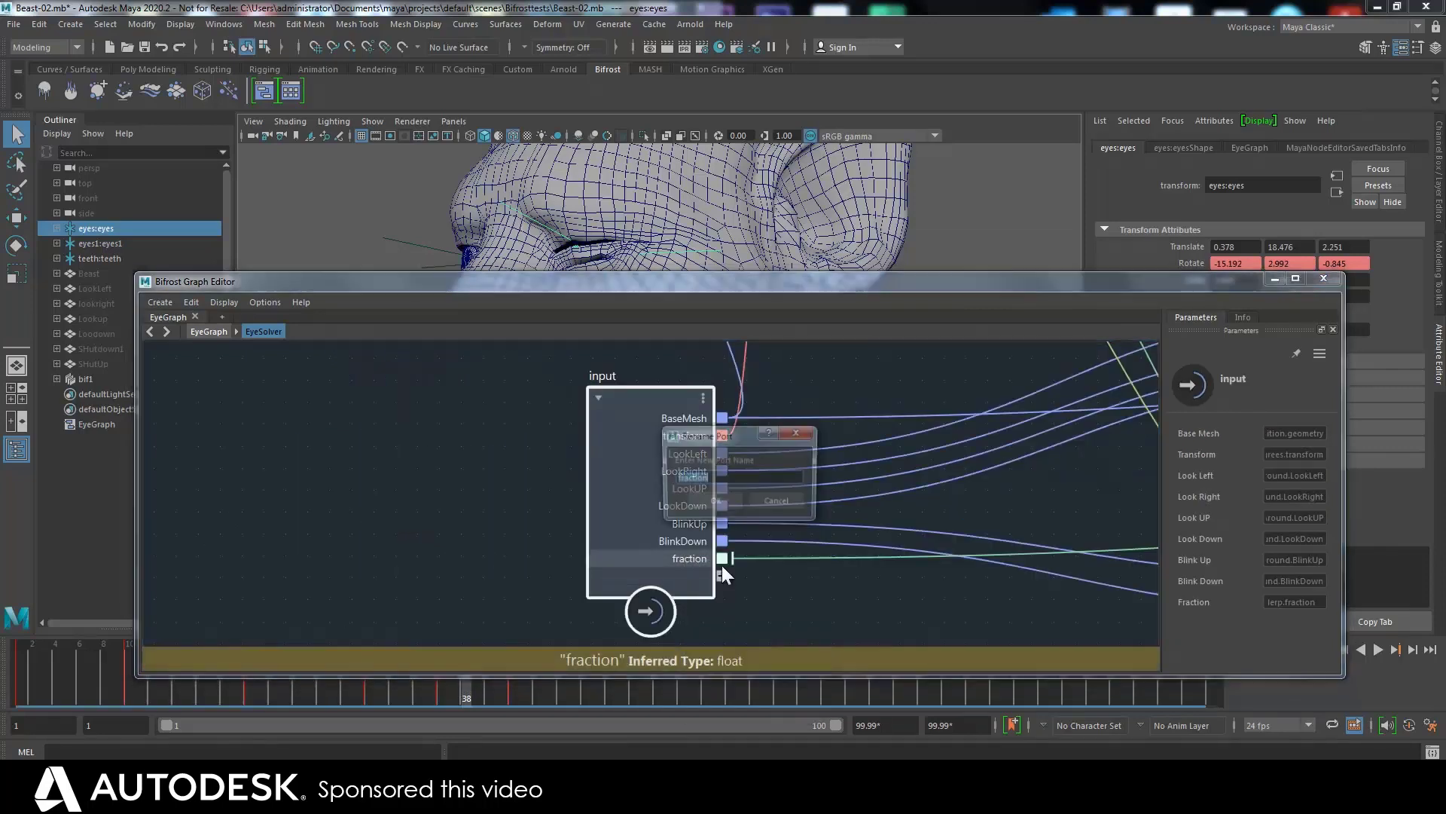
pyautogui.write('BLINK')
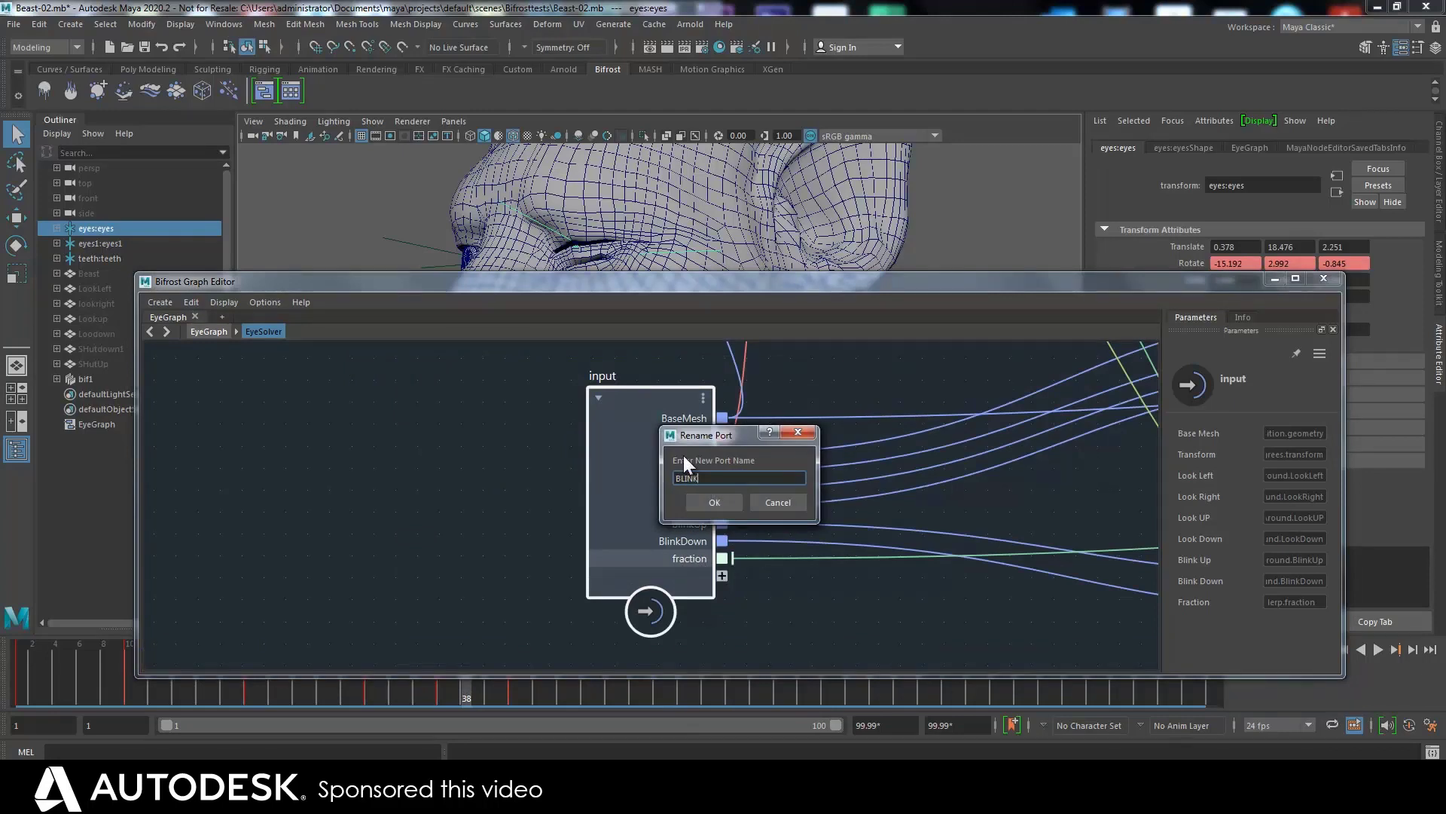
pyautogui.press('Return')
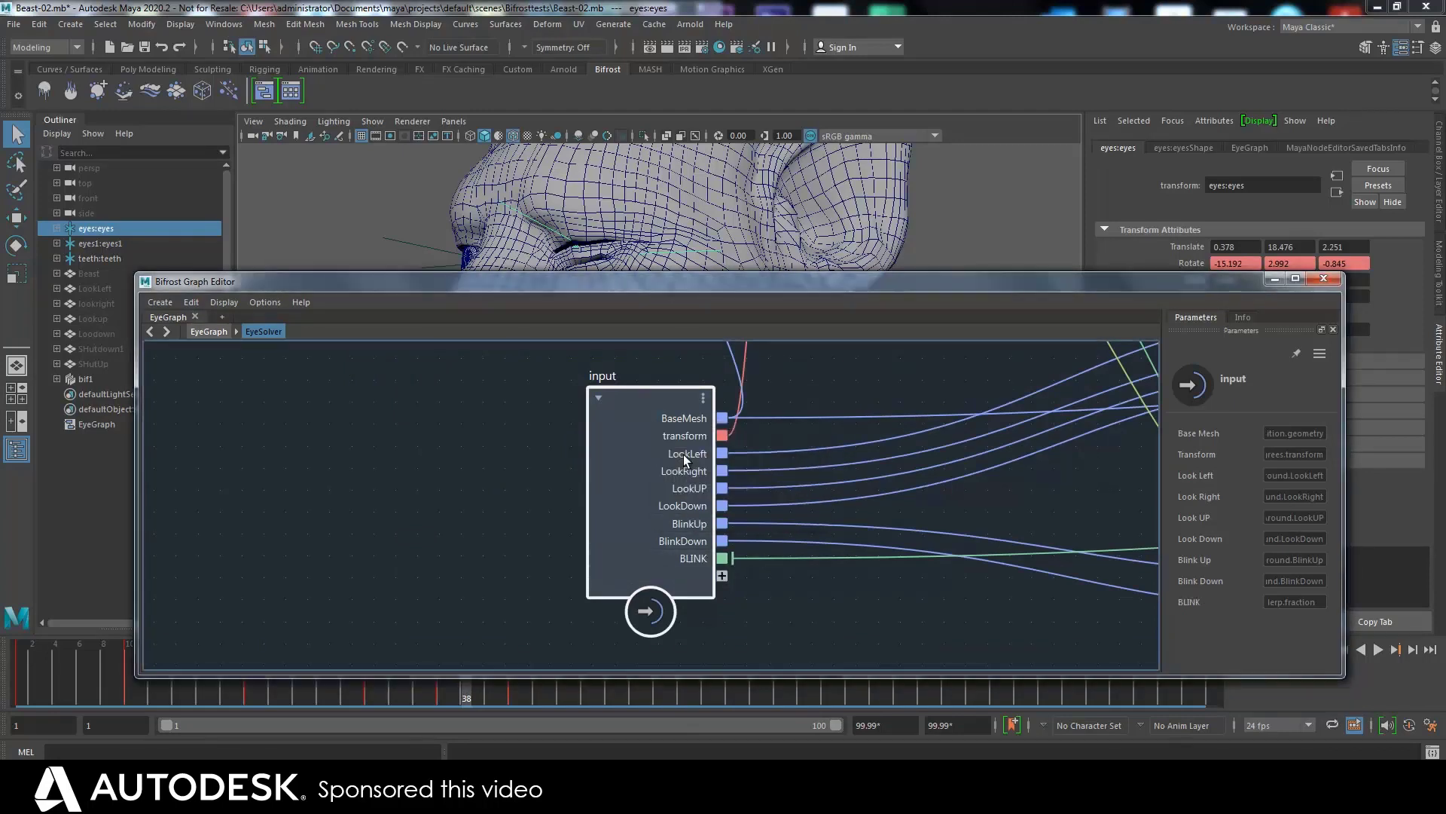
# Step: Return to the EyeGraph level and expose EyeSolver's BLINK input as a port on the BeastShape input node
pyautogui.click(207, 333)
pyautogui.keyDown('alt'); pyautogui.moveTo(545, 462); pyautogui.dragTo(400, 442, button='right'); pyautogui.keyUp('alt')
pyautogui.keyDown('alt'); pyautogui.moveTo(463, 412); pyautogui.dragTo(551, 391, button='middle'); pyautogui.keyUp('alt')
pyautogui.moveTo(314, 389); pyautogui.dragTo(622, 550)
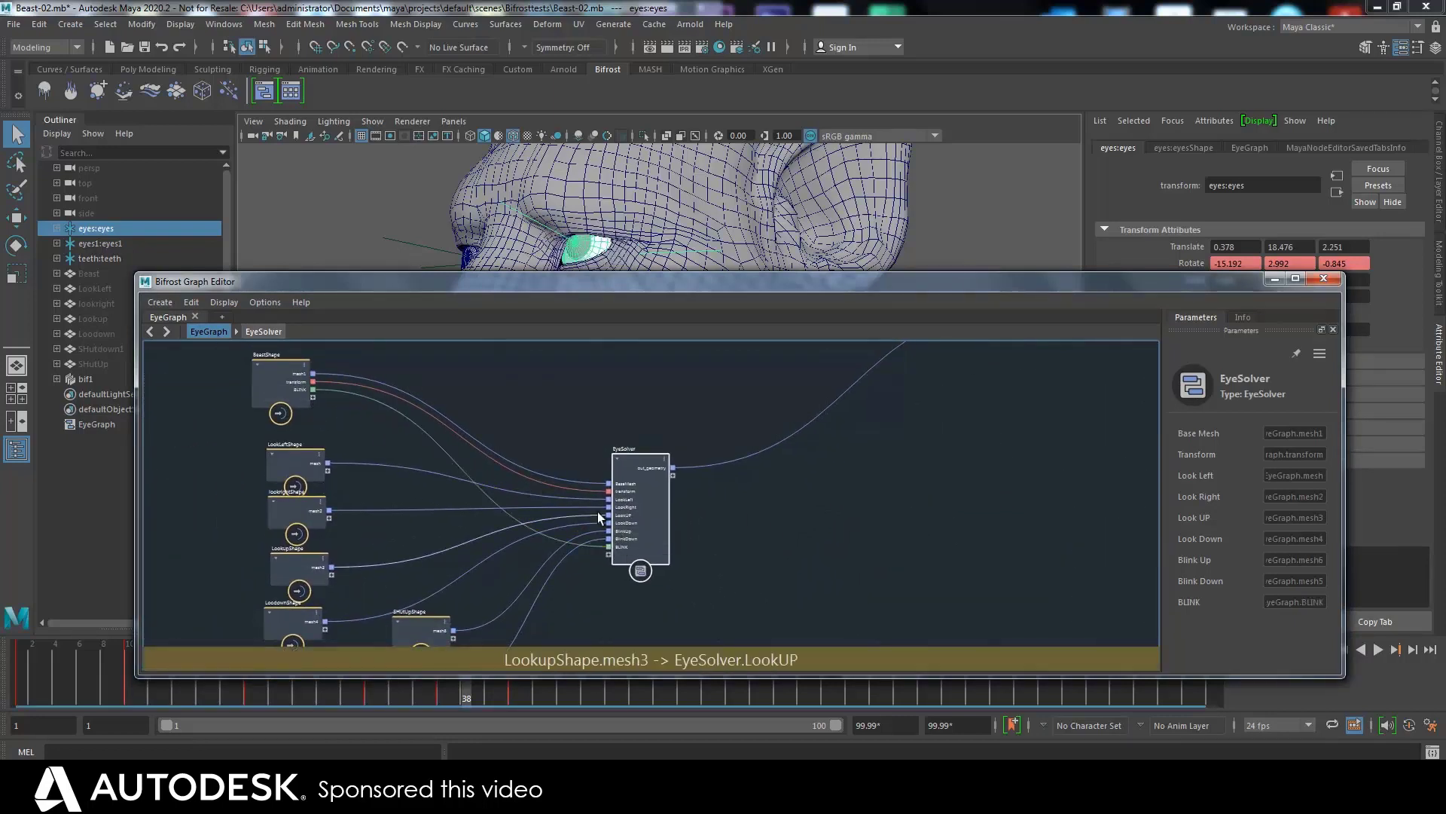
pyautogui.click(276, 385)
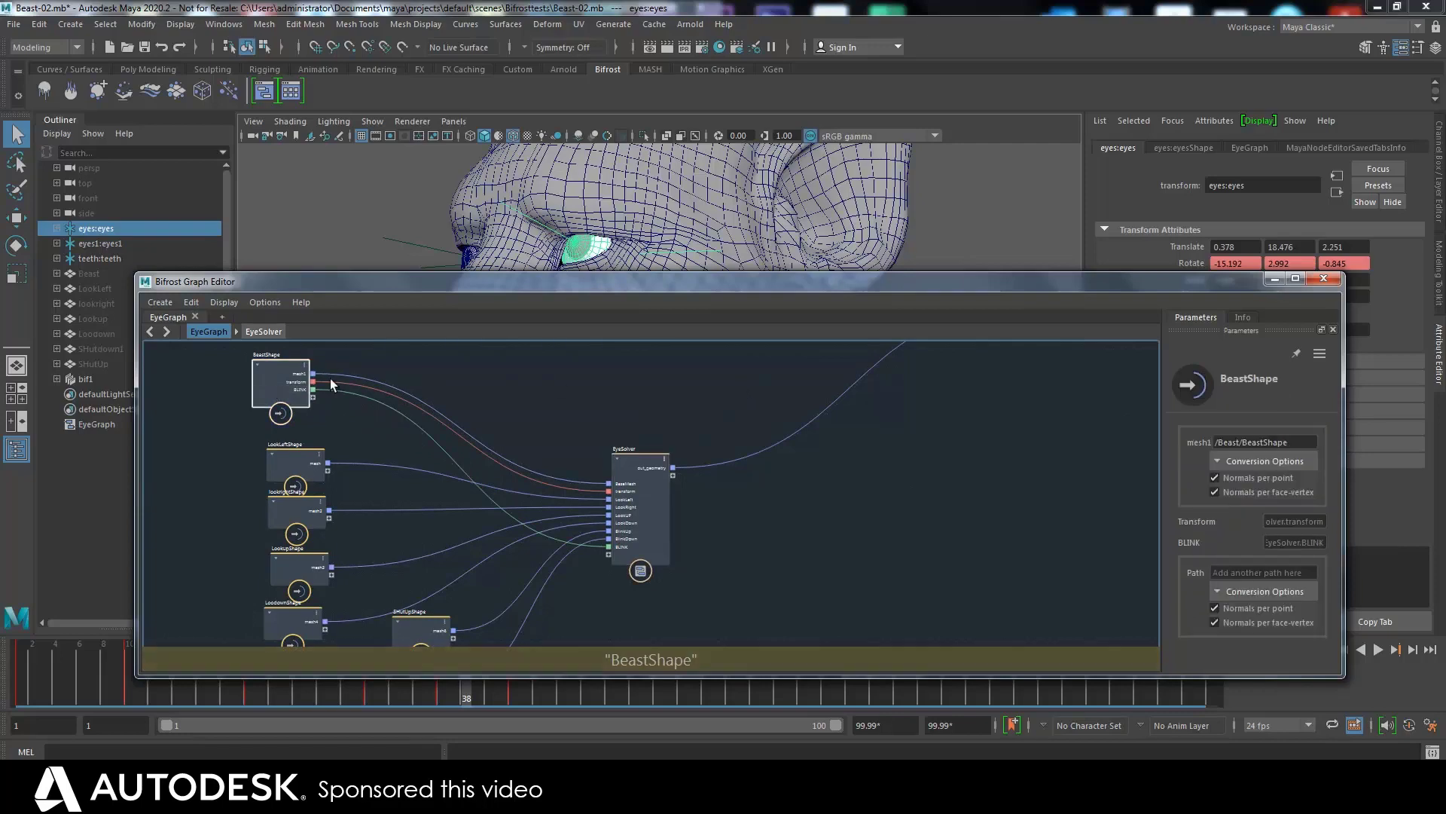
# Step: Close the Bifrost graph, show EyeGraph's extra attributes and key BLINK at 0 on frame 9
pyautogui.click(1324, 278)
pyautogui.click(113, 423)
pyautogui.click(1105, 246)
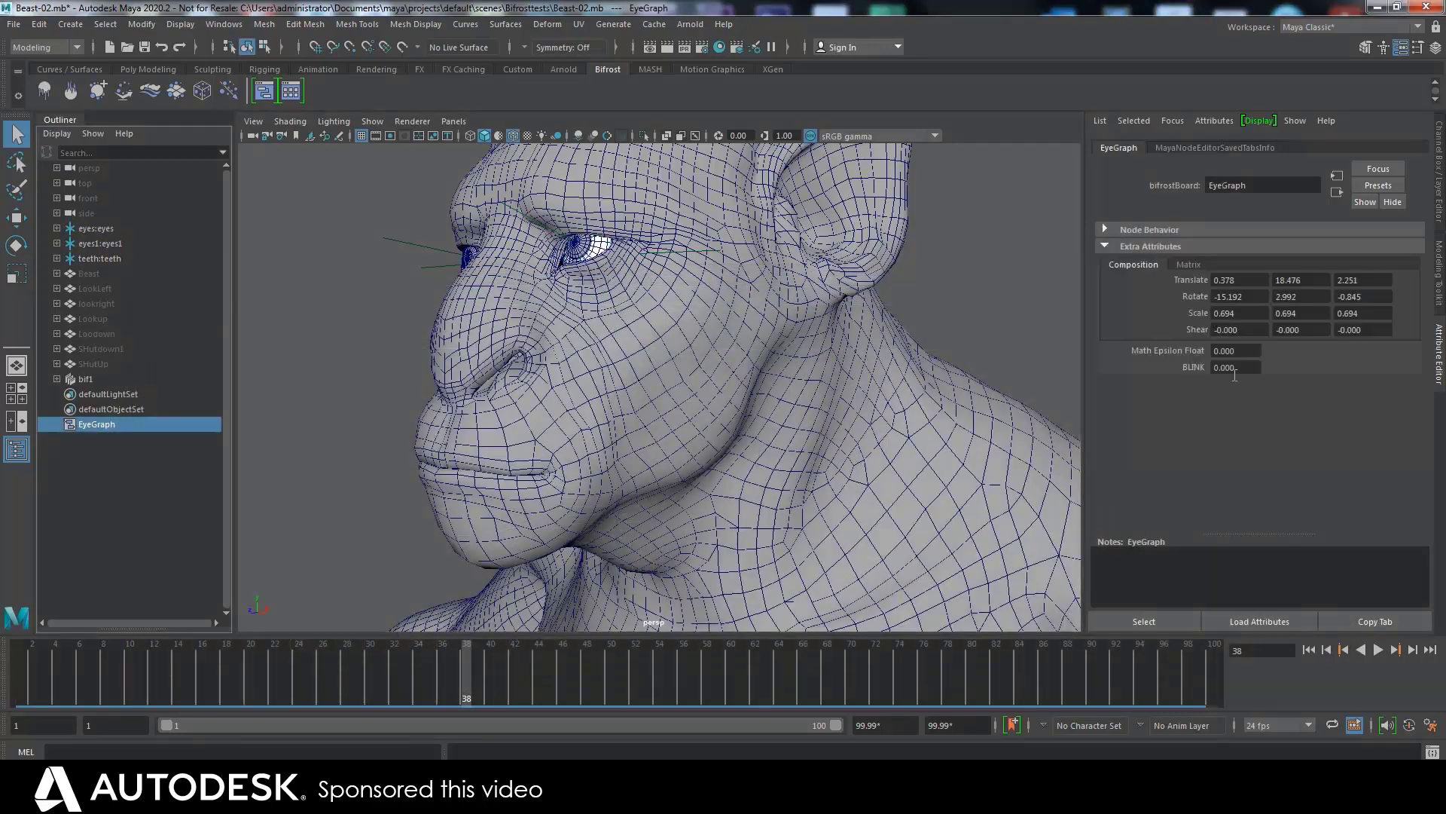
pyautogui.moveTo(458, 668)
pyautogui.mouseDown()
pyautogui.moveTo(37, 685)
pyautogui.moveTo(117, 683)
pyautogui.mouseUp()
pyautogui.rightClick(1234, 367)
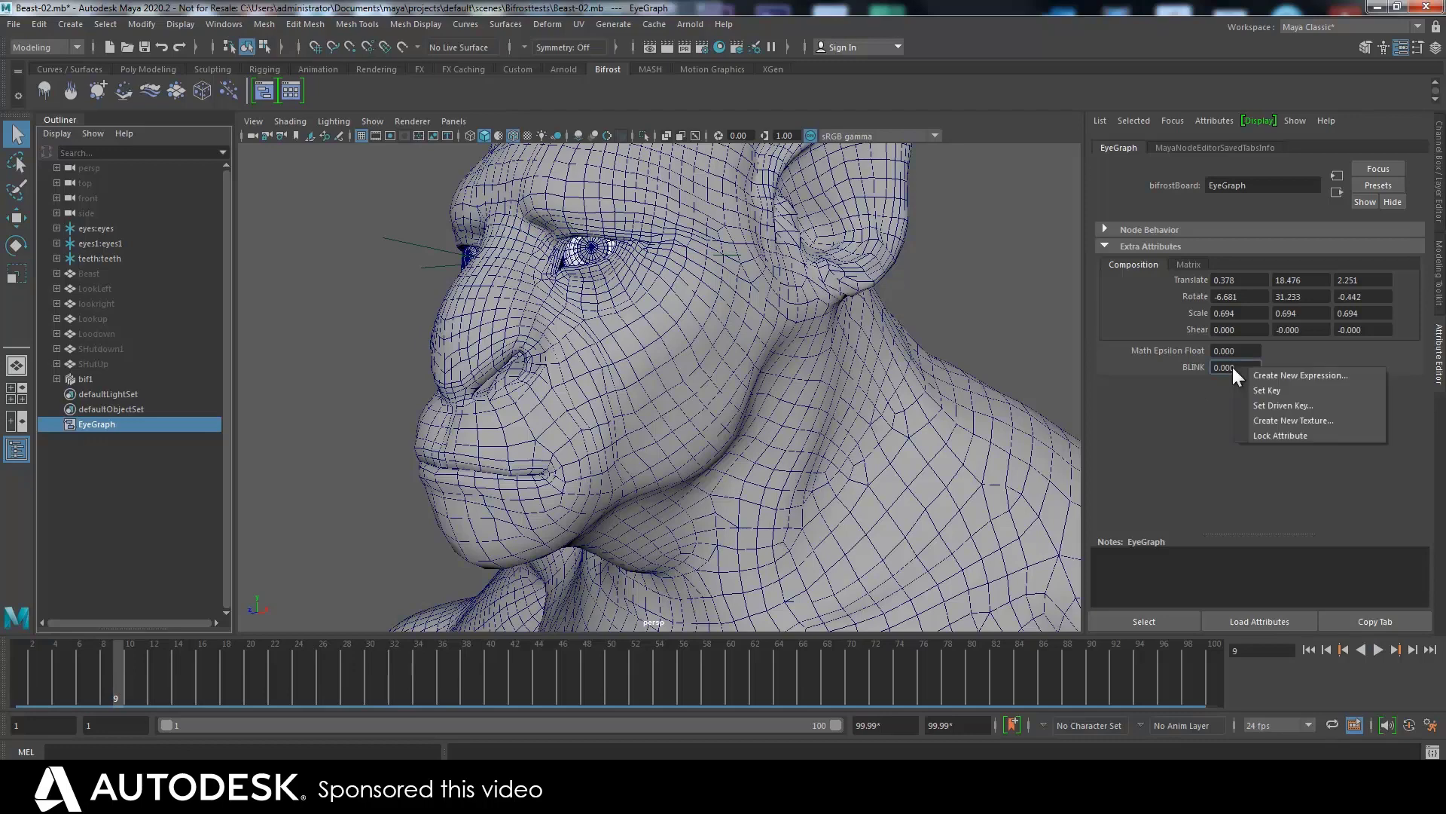
pyautogui.click(1259, 388)
# Step: Set BLINK to 1 at frame 11 and key it
pyautogui.moveTo(114, 679); pyautogui.dragTo(140, 680)
pyautogui.rightClick(1226, 368)
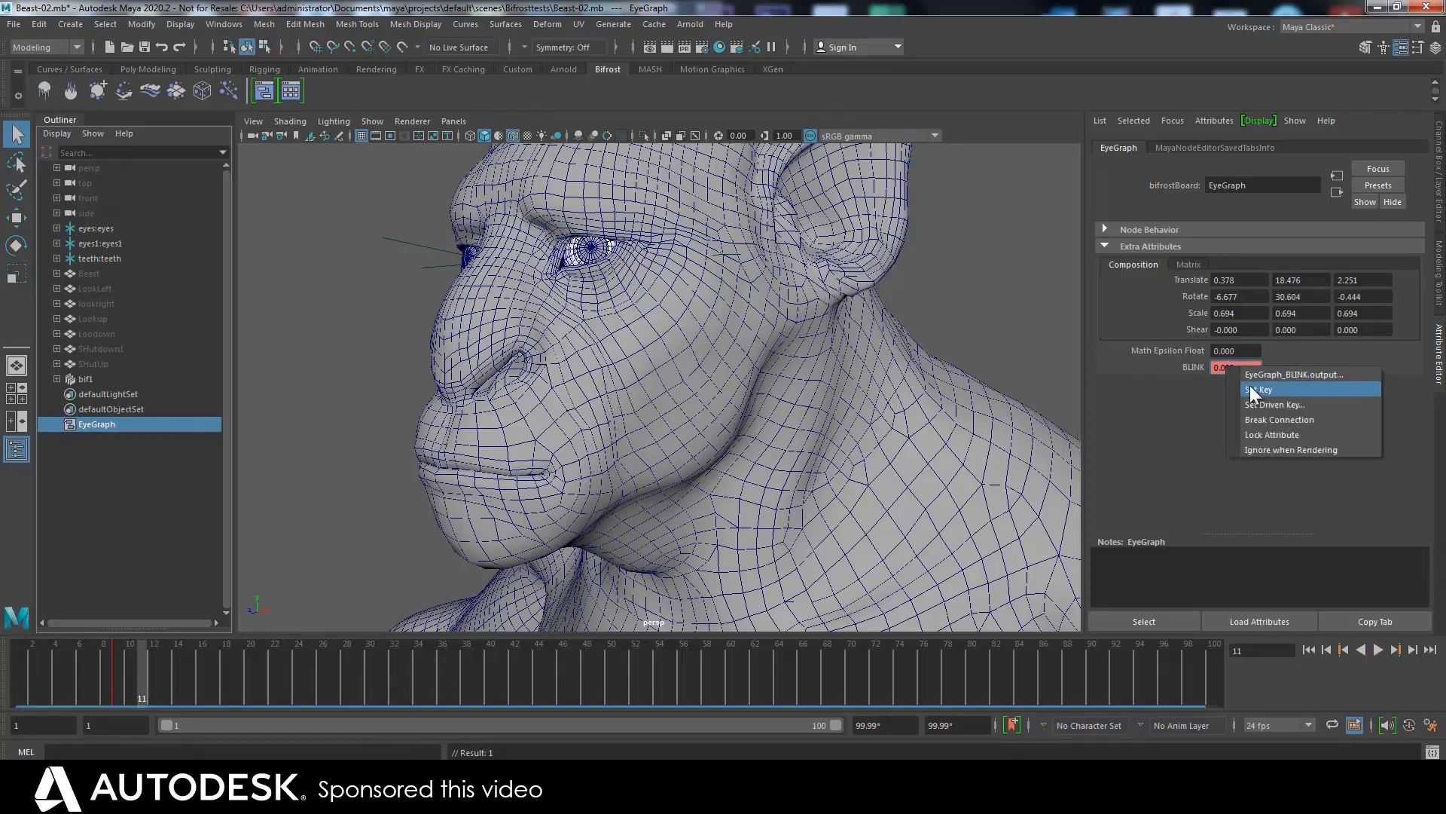
pyautogui.click(1221, 391)
pyautogui.doubleClick(1224, 367)
pyautogui.write('1')
pyautogui.press('Return')
pyautogui.rightClick(1226, 367)
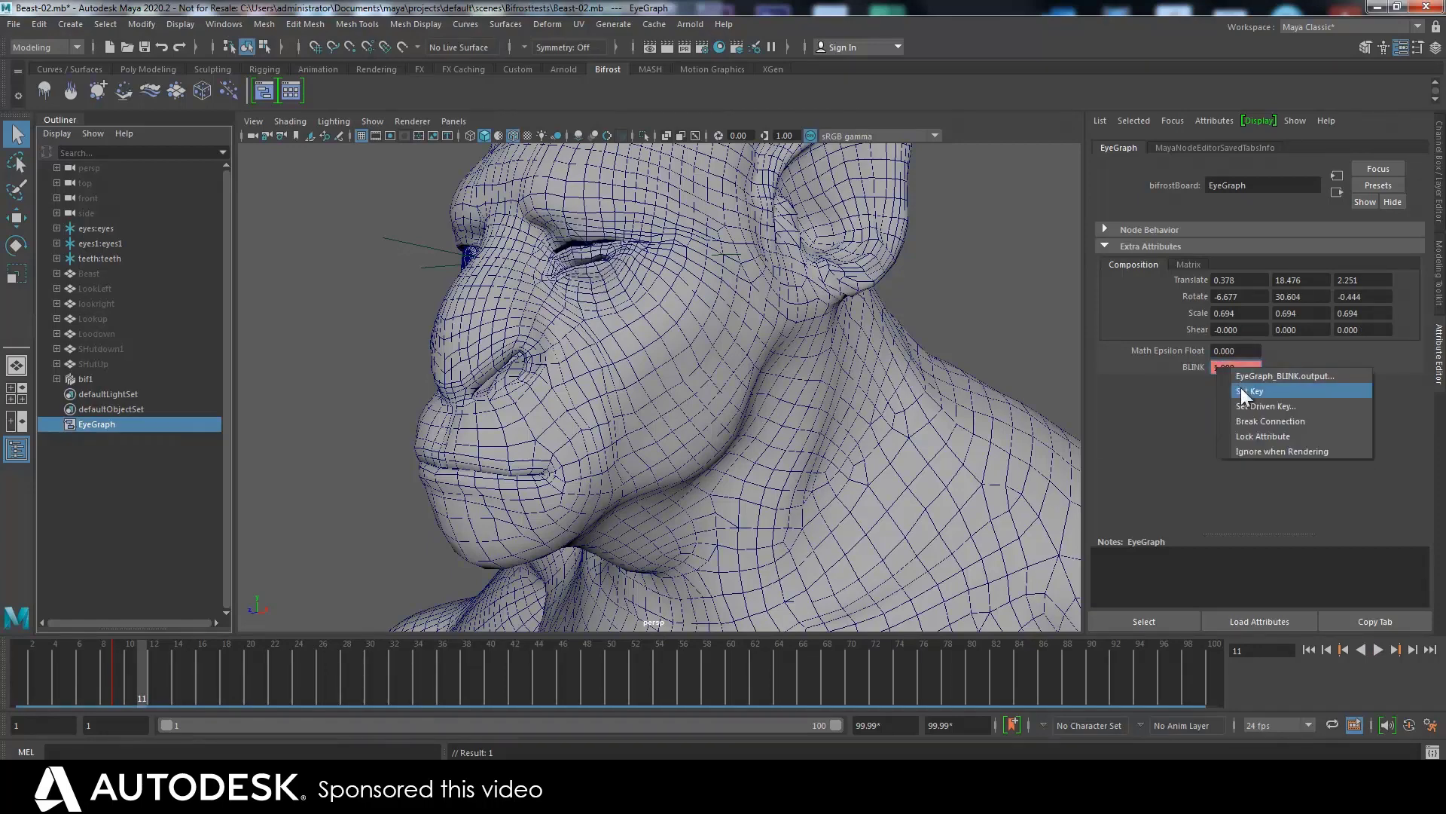
pyautogui.click(1242, 390)
# Step: Set BLINK to 0 at frame 14 and key it
pyautogui.moveTo(138, 685); pyautogui.dragTo(179, 705)
pyautogui.moveTo(1227, 371); pyautogui.dragTo(1203, 368)
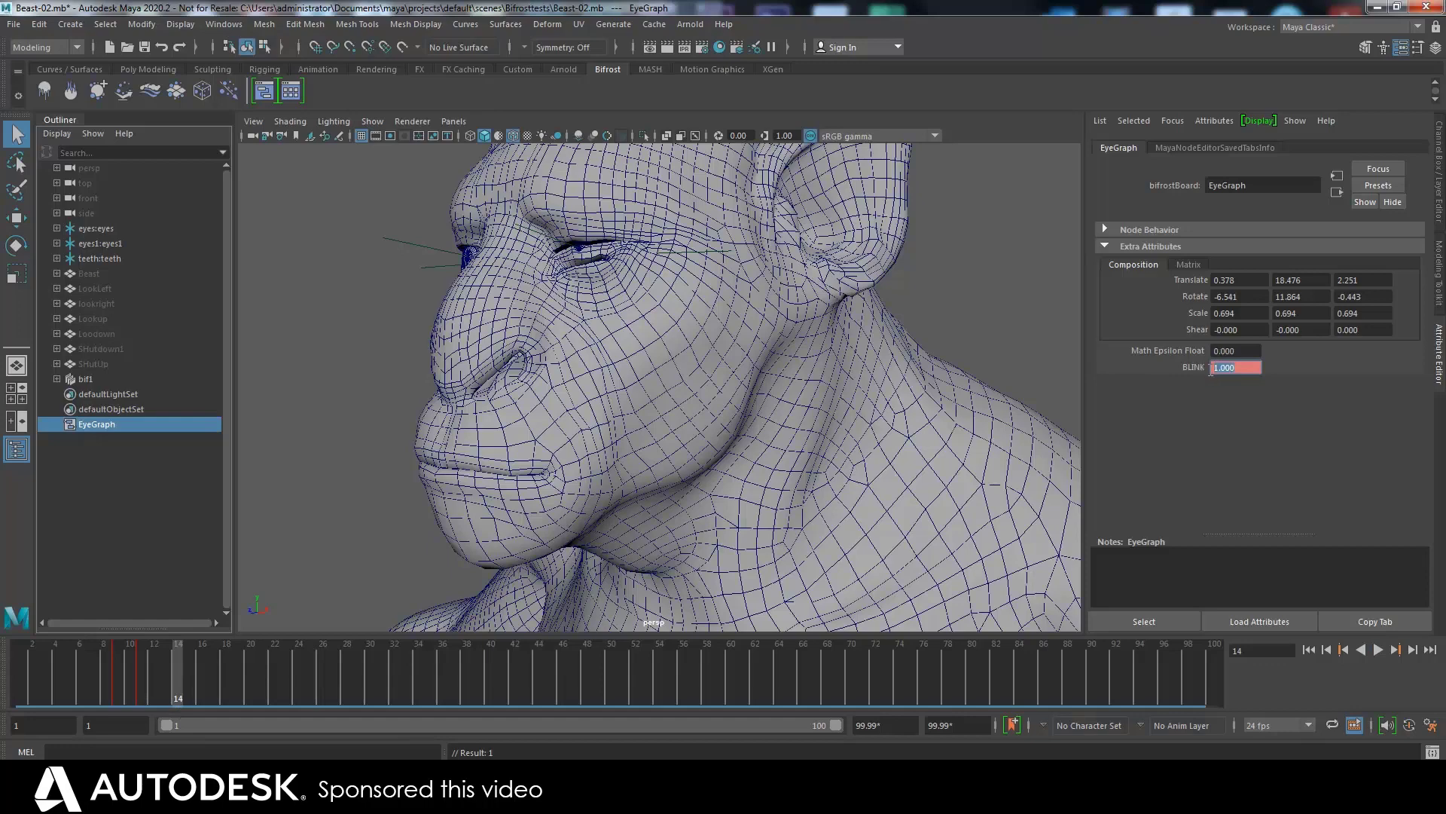
pyautogui.press('Return')
pyautogui.rightClick(1218, 370)
pyautogui.click(1231, 388)
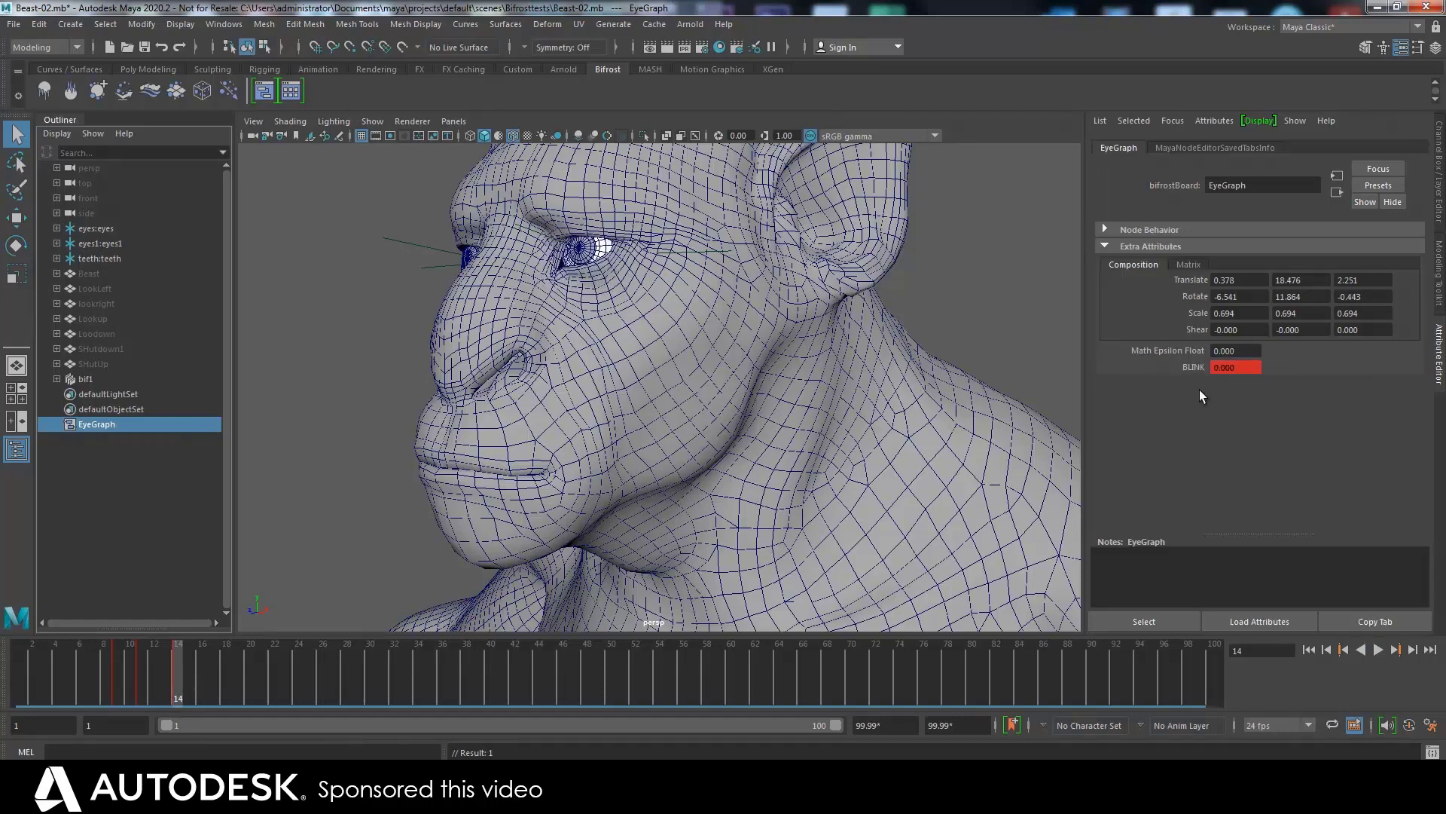
# Step: Key BLINK at 0 on frame 42 to start the second blink
pyautogui.moveTo(170, 675); pyautogui.dragTo(515, 678)
pyautogui.rightClick(1222, 372)
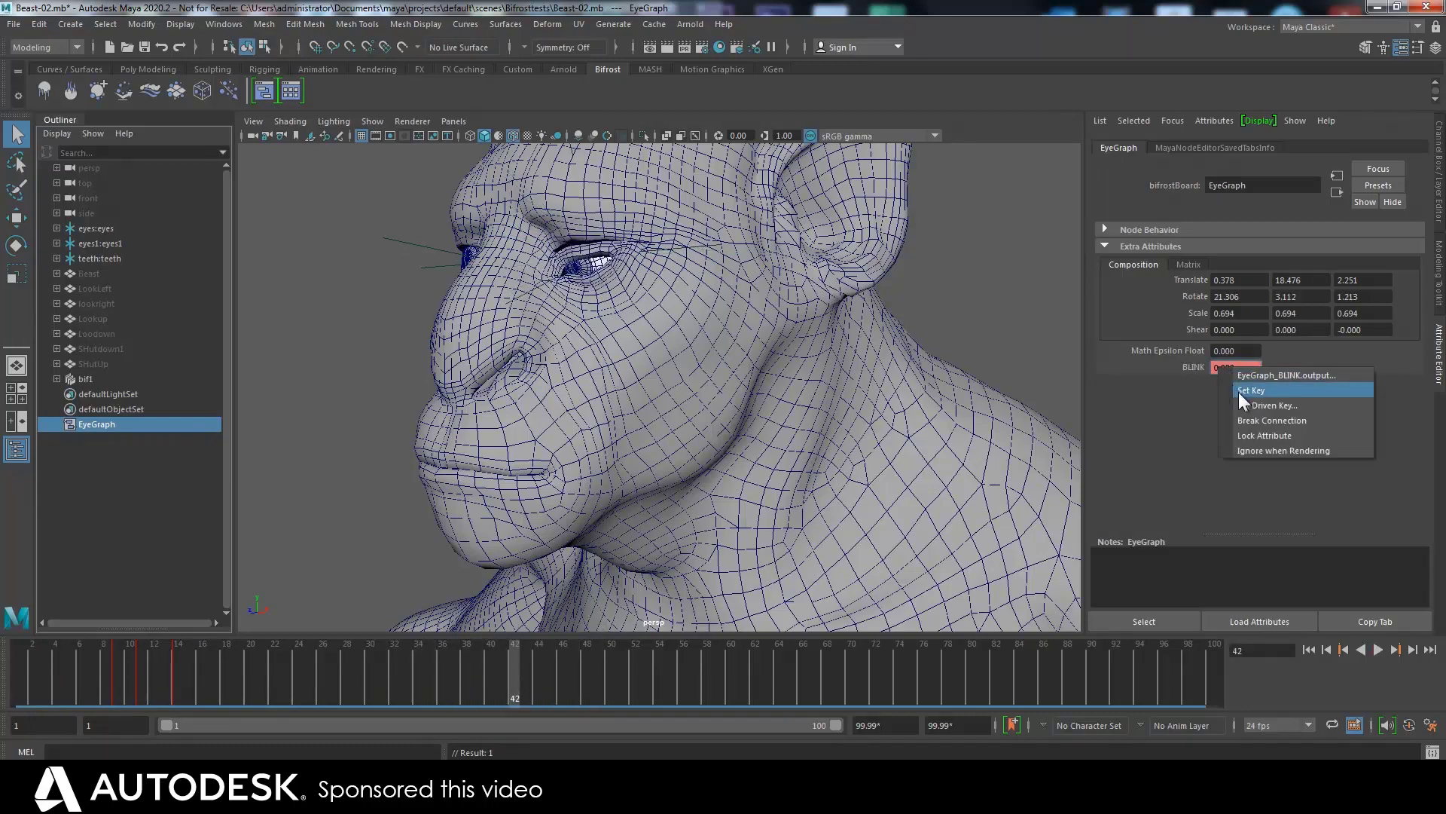
pyautogui.click(1235, 387)
# Step: Advance to frame 44, set BLINK to 1 and key it
pyautogui.hotkey('alt', 'v')
pyautogui.hotkey('alt', 'v')
pyautogui.doubleClick(1224, 367)
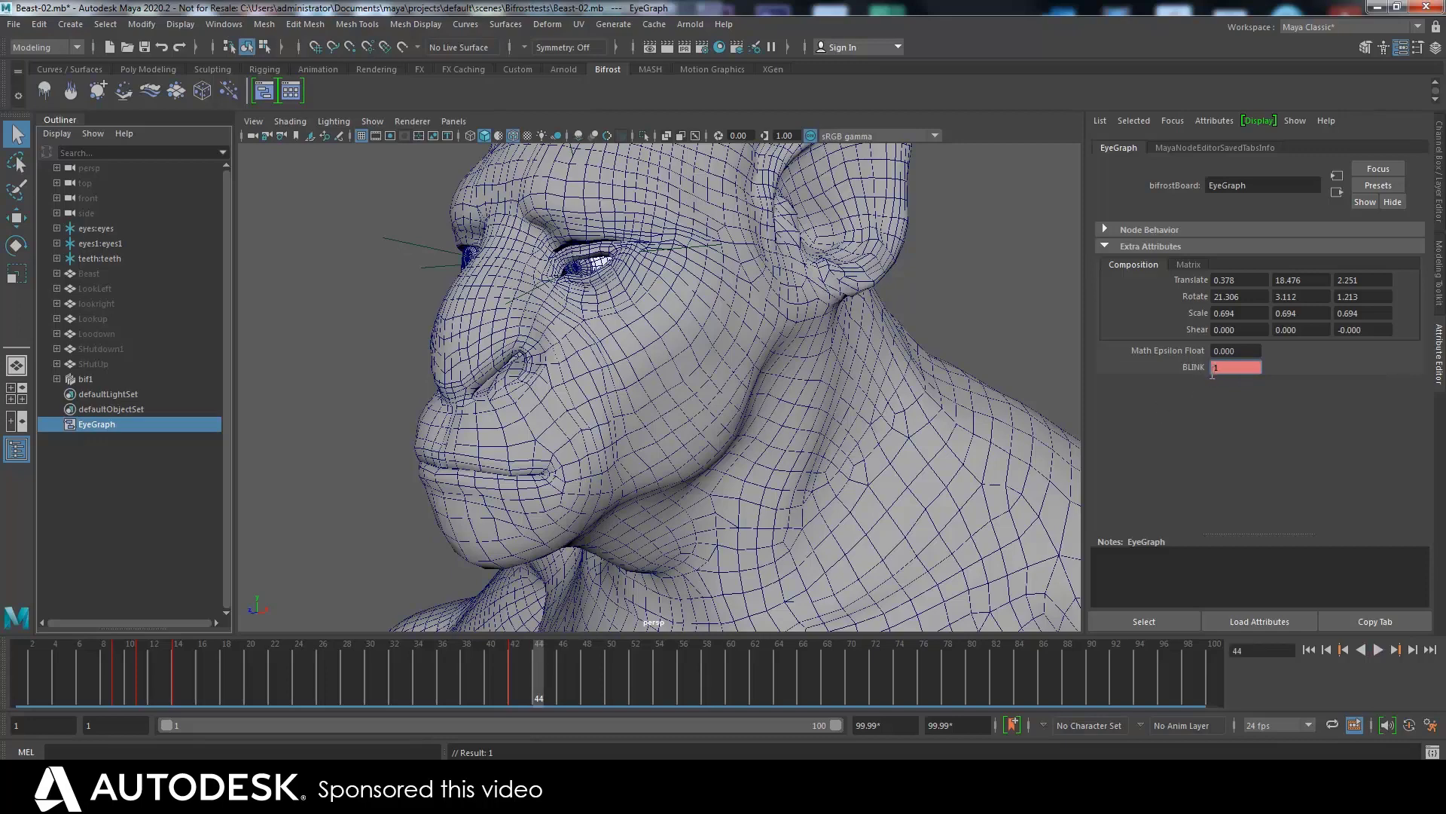
pyautogui.write('1')
pyautogui.rightClick(1219, 366)
pyautogui.click(1240, 388)
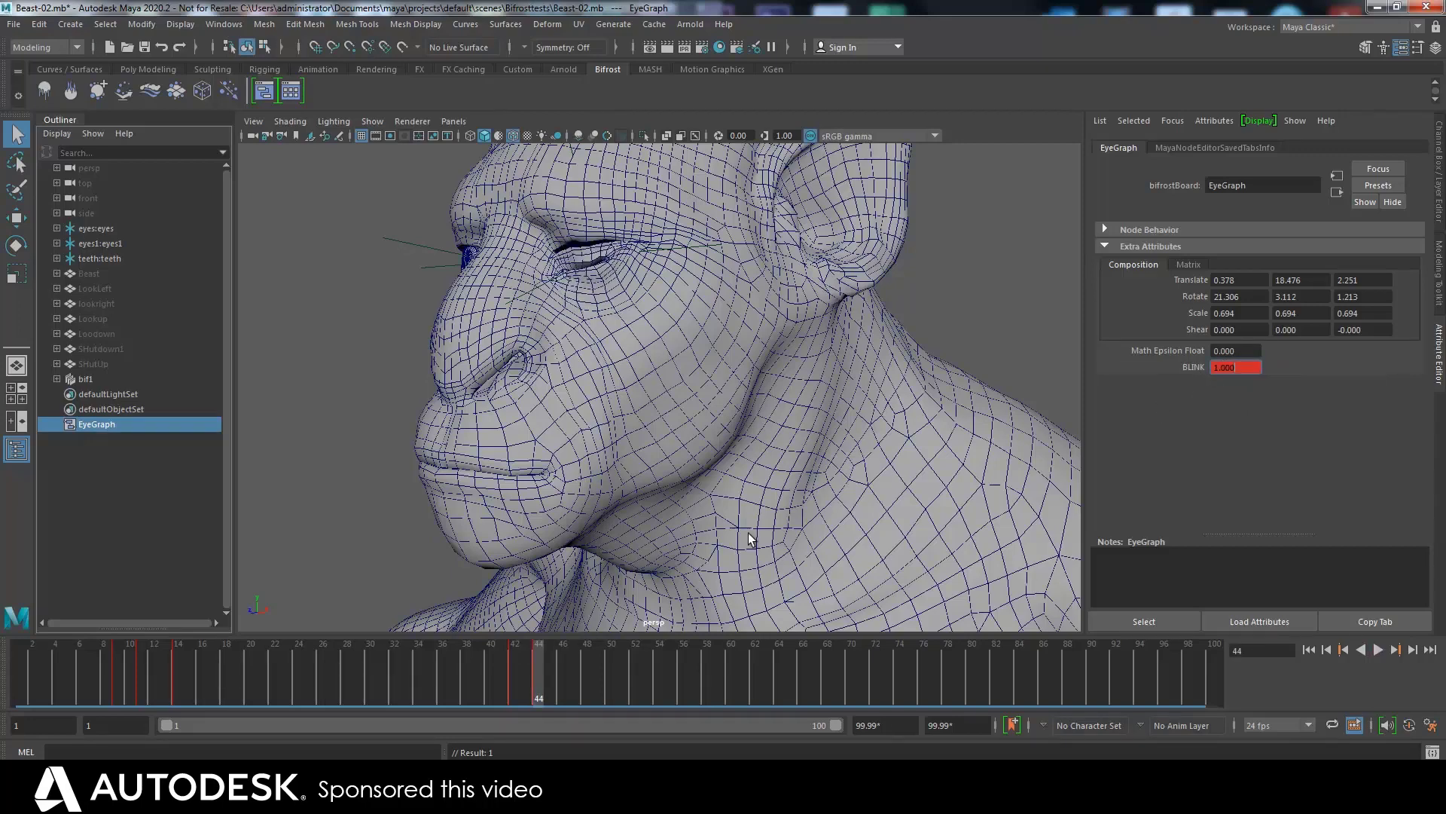
# Step: Set BLINK to 0 at frame 47 and key it to end the second blink
pyautogui.moveTo(533, 660); pyautogui.dragTo(574, 663)
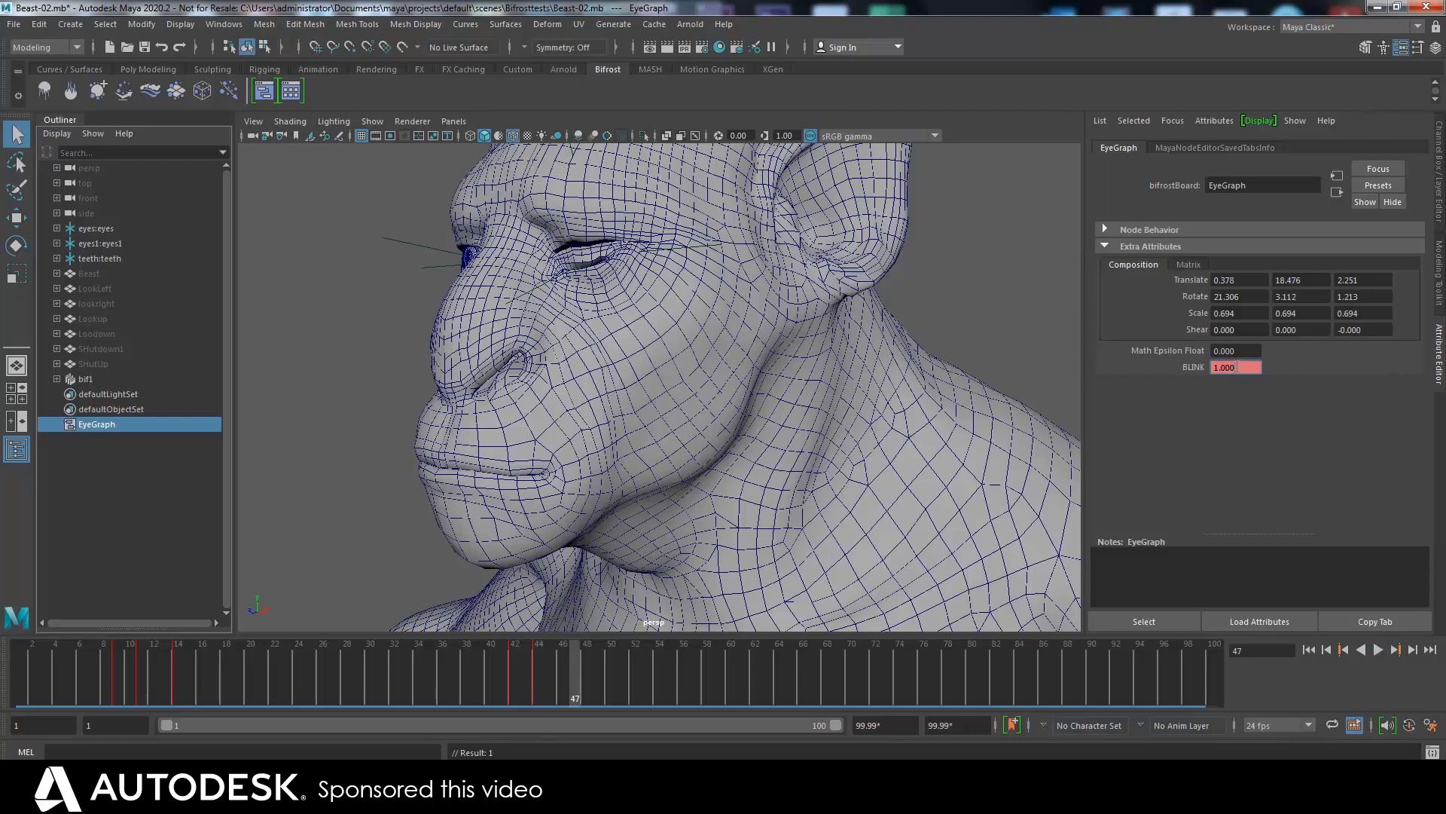
pyautogui.write('0')
pyautogui.press('Return')
pyautogui.rightClick(1218, 368)
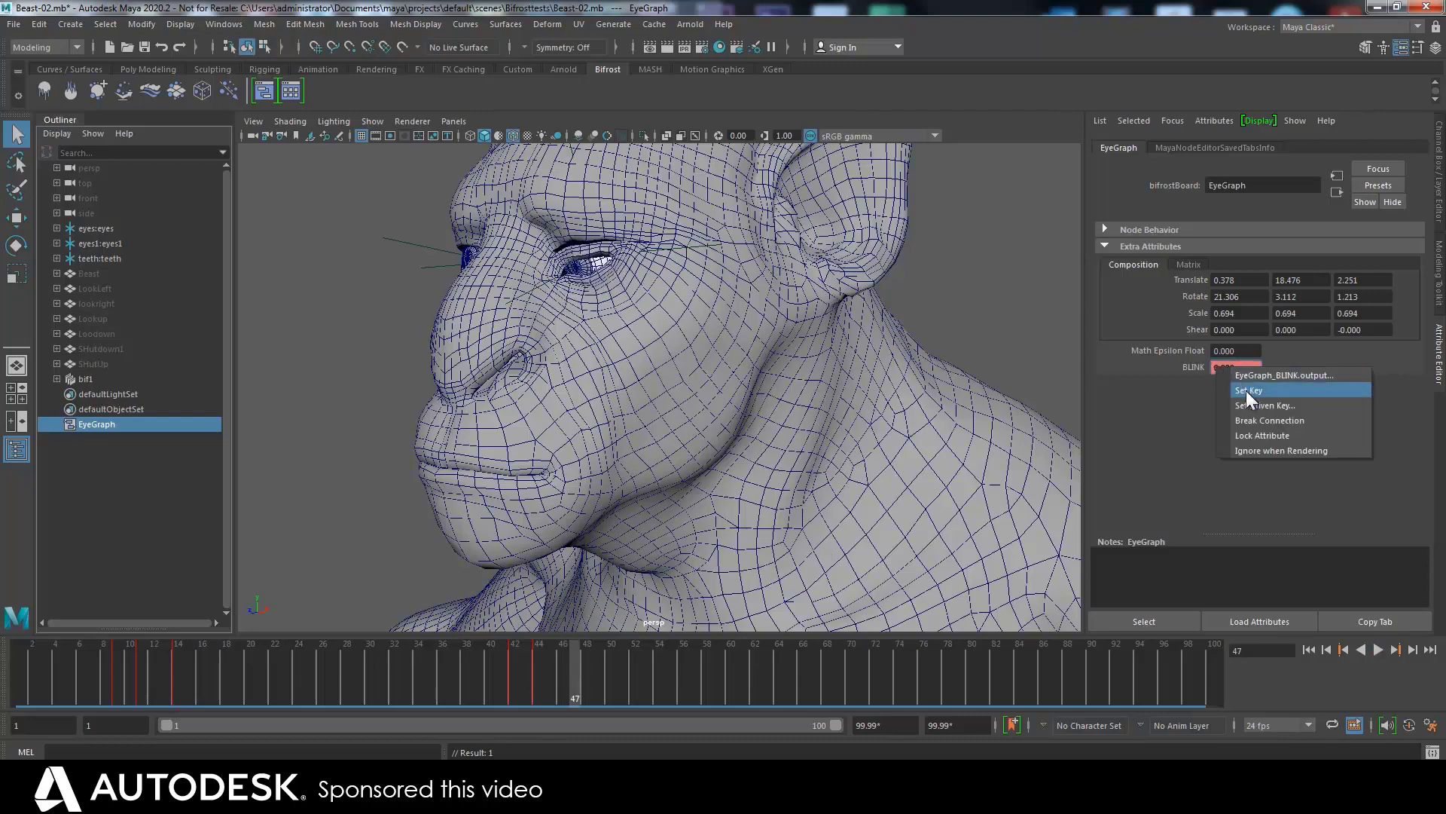
pyautogui.click(1239, 388)
# Step: Scrub back through the animation to review the keyed blinks on the character's face
pyautogui.moveTo(590, 664)
pyautogui.mouseDown()
pyautogui.moveTo(458, 685)
pyautogui.moveTo(449, 711)
pyautogui.moveTo(597, 707)
pyautogui.moveTo(486, 722)
pyautogui.moveTo(553, 714)
pyautogui.moveTo(111, 703)
pyautogui.moveTo(592, 677)
pyautogui.moveTo(479, 657)
pyautogui.moveTo(110, 702)
pyautogui.moveTo(368, 720)
pyautogui.moveTo(560, 675)
pyautogui.moveTo(527, 678)
pyautogui.mouseUp()
pyautogui.moveTo(942, 346)
pyautogui.keyDown('alt'); pyautogui.mouseDown()
pyautogui.moveTo(913, 313)
pyautogui.moveTo(954, 307)
pyautogui.moveTo(935, 320)
pyautogui.mouseUp(); pyautogui.keyUp('alt')
pyautogui.moveTo(526, 676)
pyautogui.mouseDown()
pyautogui.moveTo(508, 671)
pyautogui.moveTo(593, 677)
pyautogui.moveTo(437, 666)
pyautogui.moveTo(91, 697)
pyautogui.moveTo(580, 681)
pyautogui.moveTo(612, 655)
pyautogui.moveTo(183, 669)
pyautogui.moveTo(275, 672)
pyautogui.mouseUp()
pyautogui.click(587, 275)
pyautogui.click(354, 440)
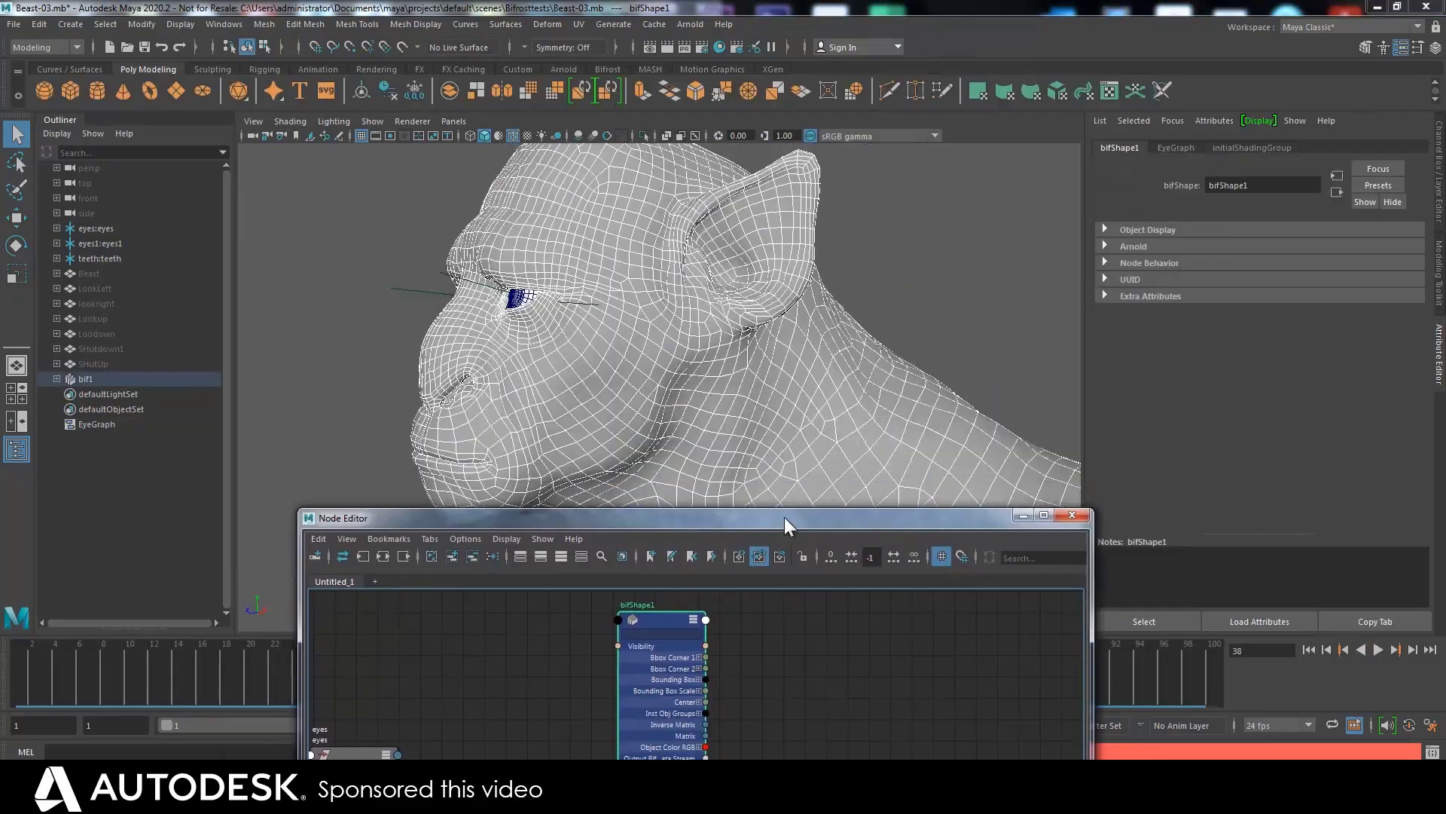
# Step: Select bif1 and examine the Bifrost character from several sides, keeping the Node Editor clear of the model
pyautogui.moveTo(785, 517); pyautogui.dragTo(1103, 170)
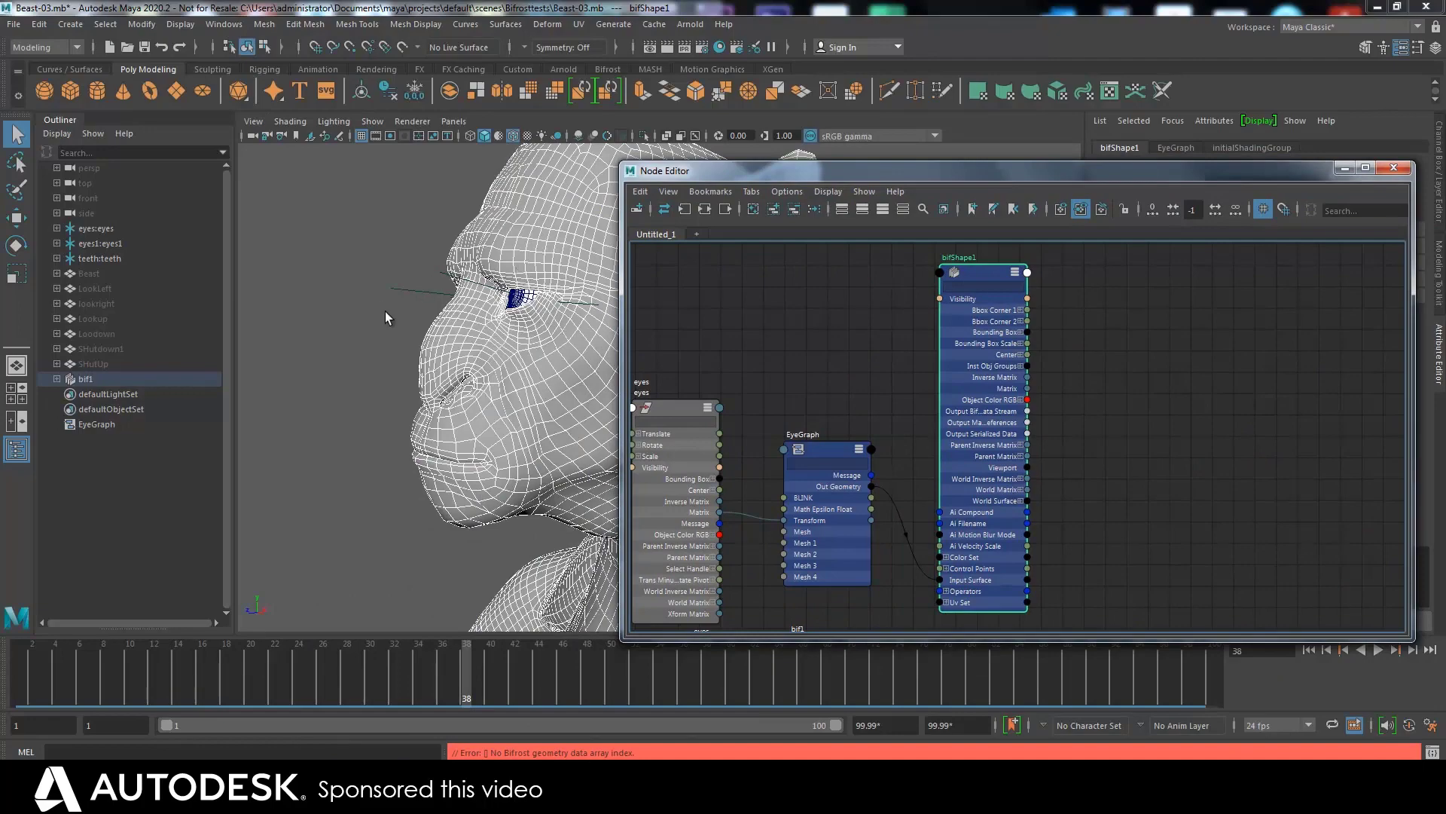
pyautogui.keyDown('alt'); pyautogui.moveTo(387, 313); pyautogui.dragTo(396, 320, button='right'); pyautogui.keyUp('alt')
pyautogui.moveTo(397, 325)
pyautogui.keyDown('alt'); pyautogui.mouseDown()
pyautogui.moveTo(317, 312)
pyautogui.moveTo(281, 371)
pyautogui.moveTo(403, 330)
pyautogui.mouseUp(); pyautogui.keyUp('alt')
pyautogui.click(92, 379)
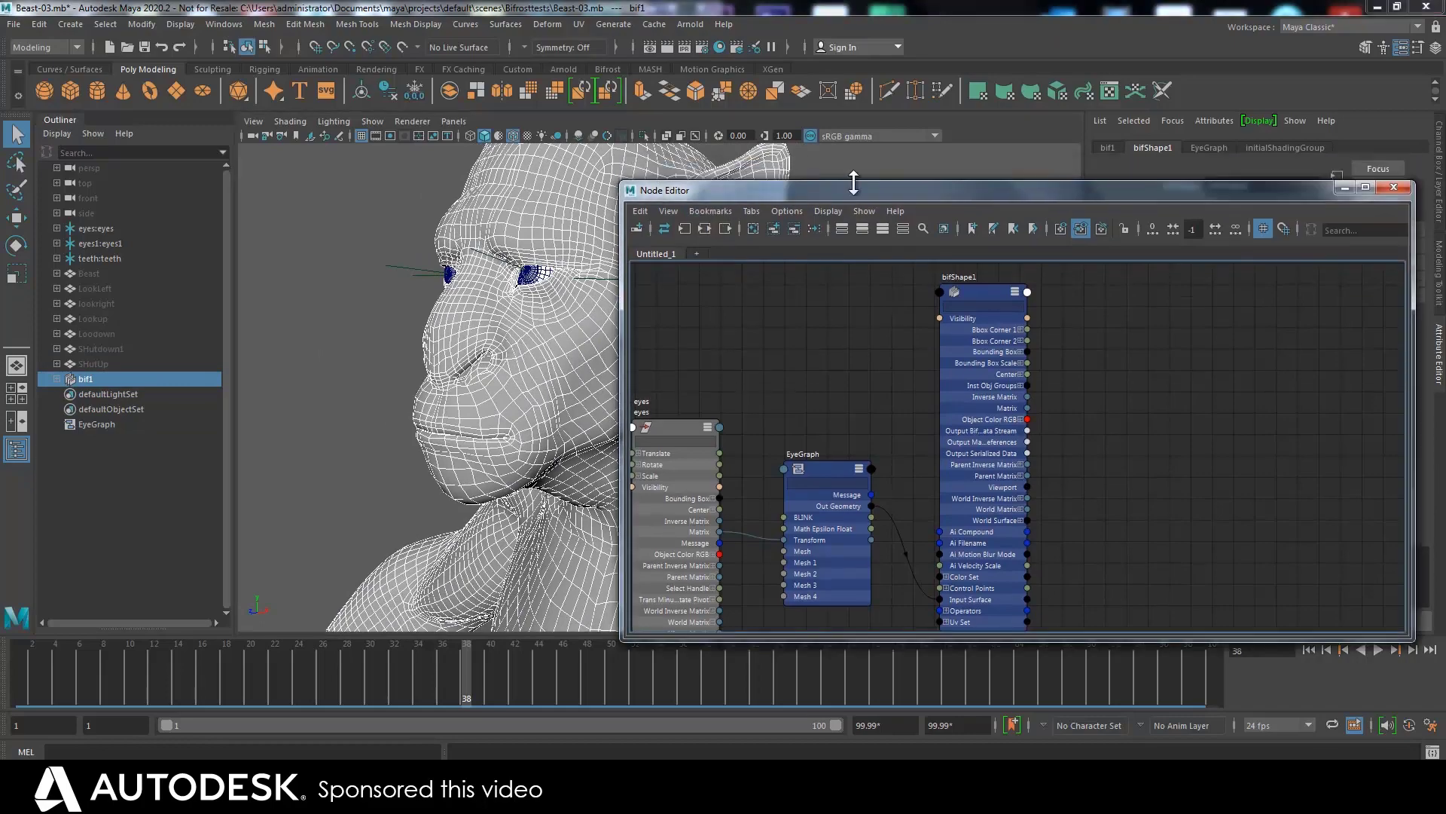
pyautogui.moveTo(843, 177); pyautogui.dragTo(992, 212)
pyautogui.keyDown('alt'); pyautogui.moveTo(530, 313); pyautogui.dragTo(481, 270); pyautogui.keyUp('alt')
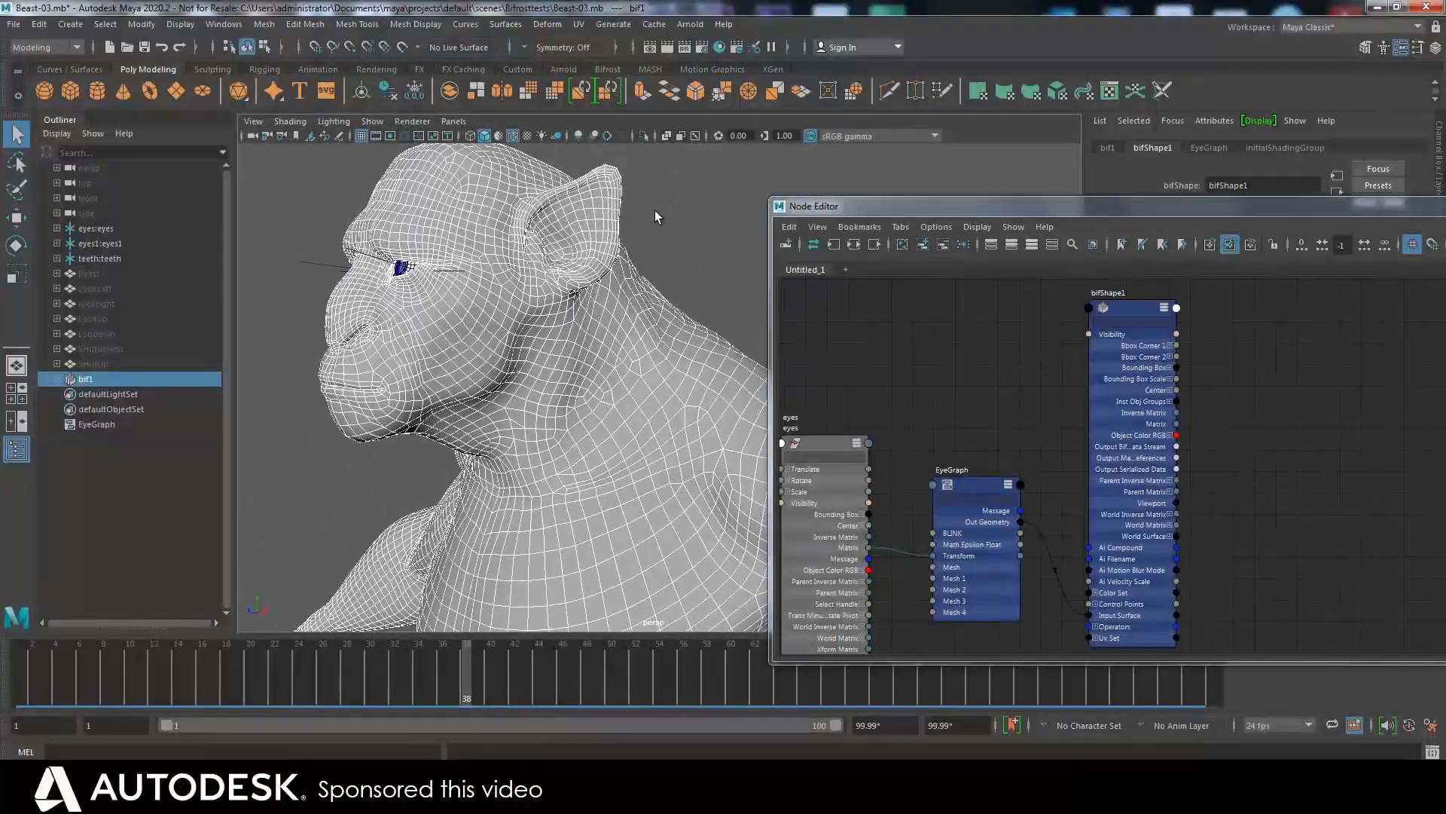
pyautogui.moveTo(829, 206); pyautogui.dragTo(897, 224)
pyautogui.keyDown('alt'); pyautogui.moveTo(731, 238); pyautogui.dragTo(700, 268); pyautogui.keyUp('alt')
pyautogui.moveTo(994, 234); pyautogui.dragTo(421, 401)
pyautogui.keyDown('alt'); pyautogui.moveTo(690, 255); pyautogui.dragTo(627, 218); pyautogui.keyUp('alt')
pyautogui.moveTo(610, 389); pyautogui.dragTo(861, 221)
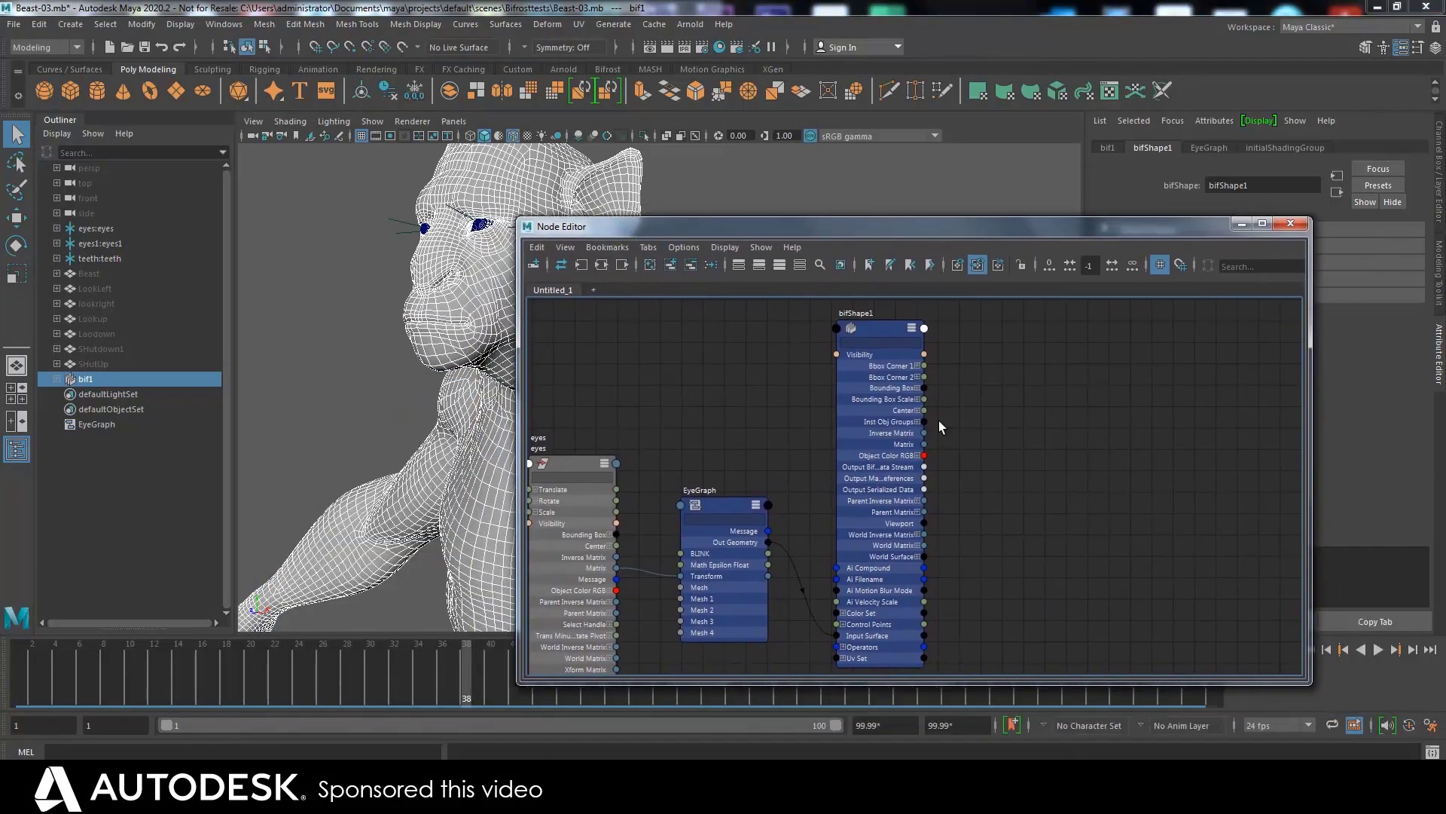
# Step: Add a bifrostGeoToMaya node beside bifShape1 and connect EyeGraph's Out Geometry to its Bifrost Geo input
pyautogui.press('Tab')
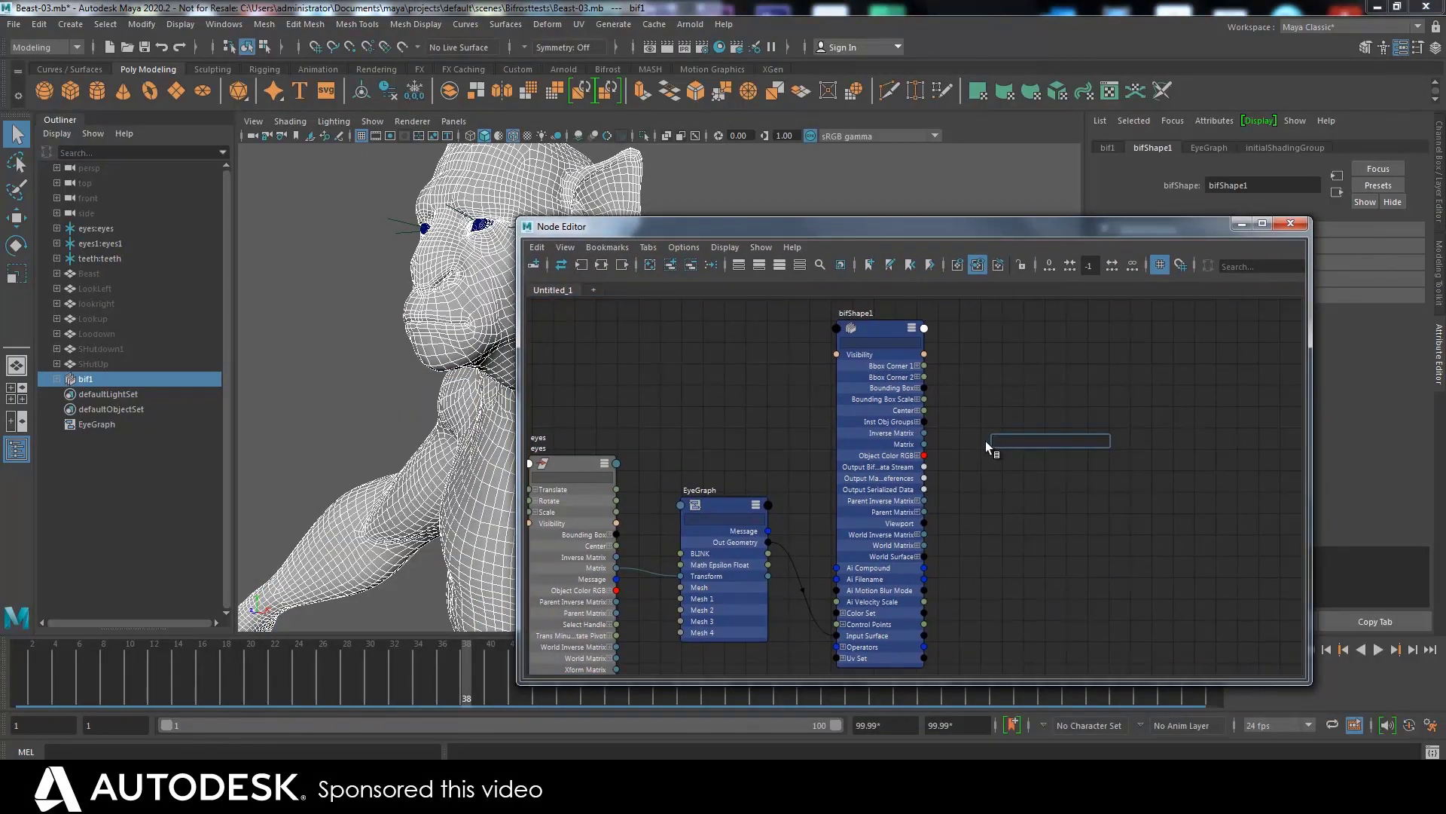
pyautogui.write('bif')
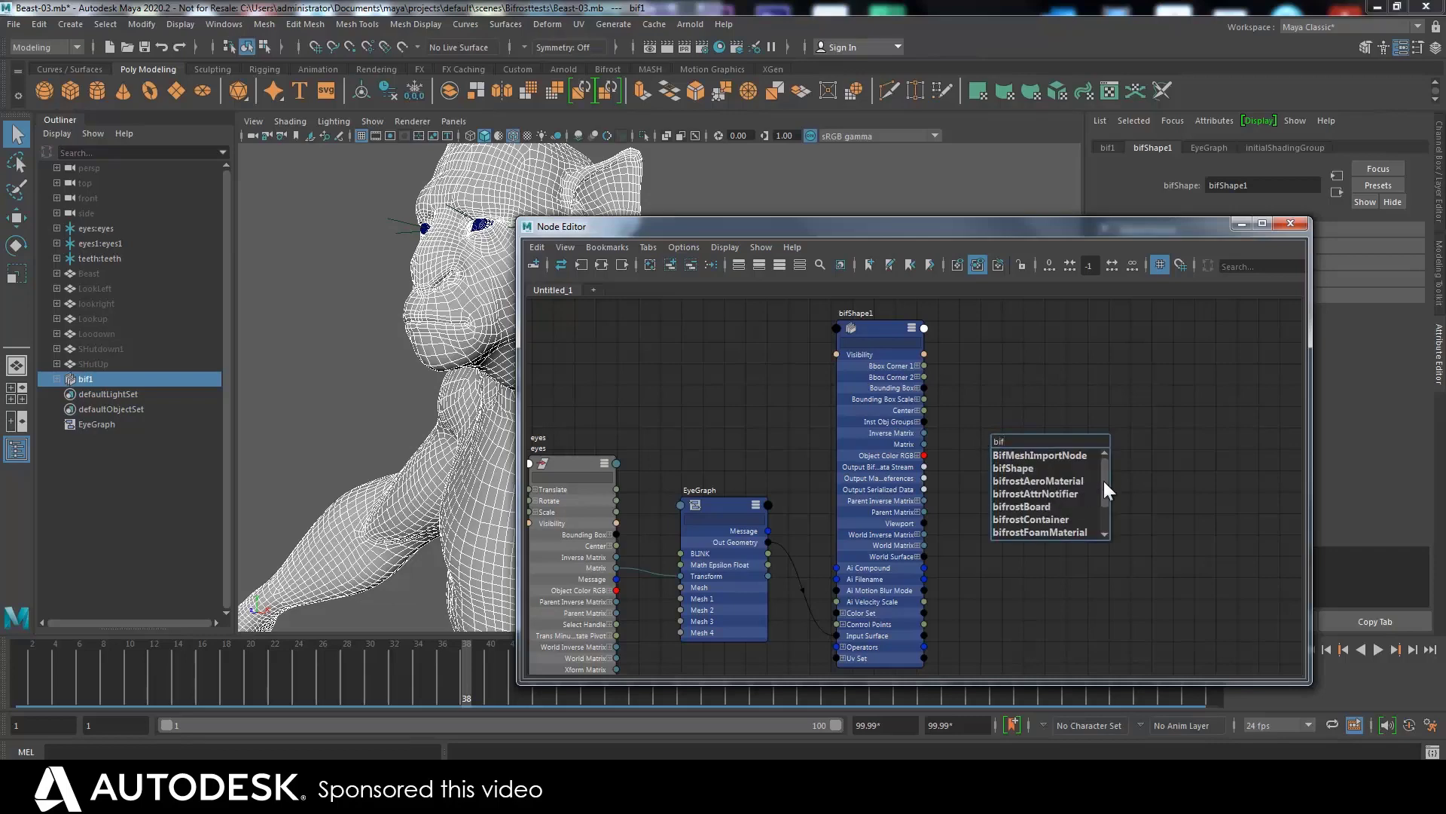
pyautogui.moveTo(1104, 485); pyautogui.dragTo(1096, 518)
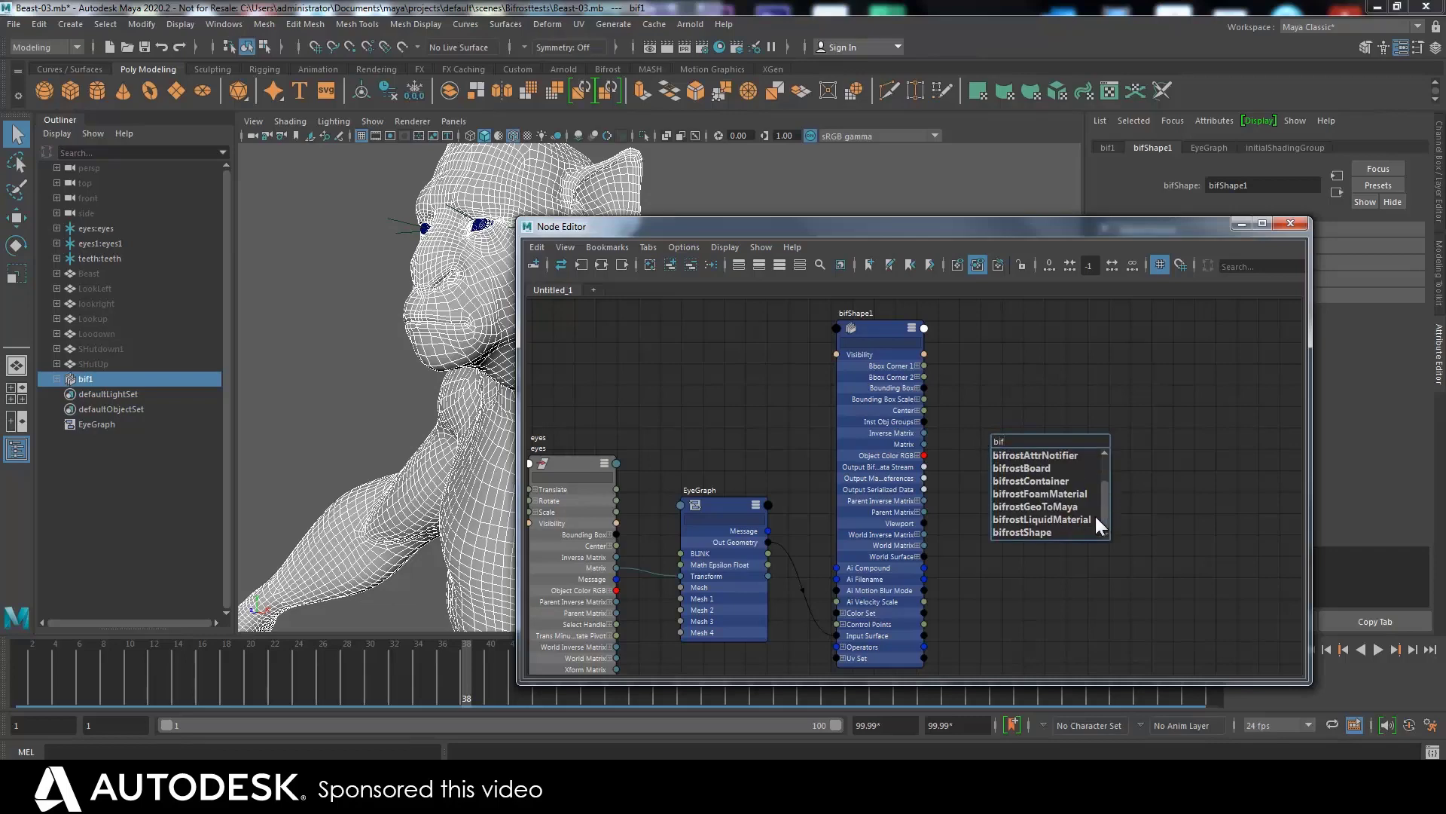
pyautogui.click(1047, 506)
pyautogui.moveTo(1017, 439); pyautogui.dragTo(996, 358)
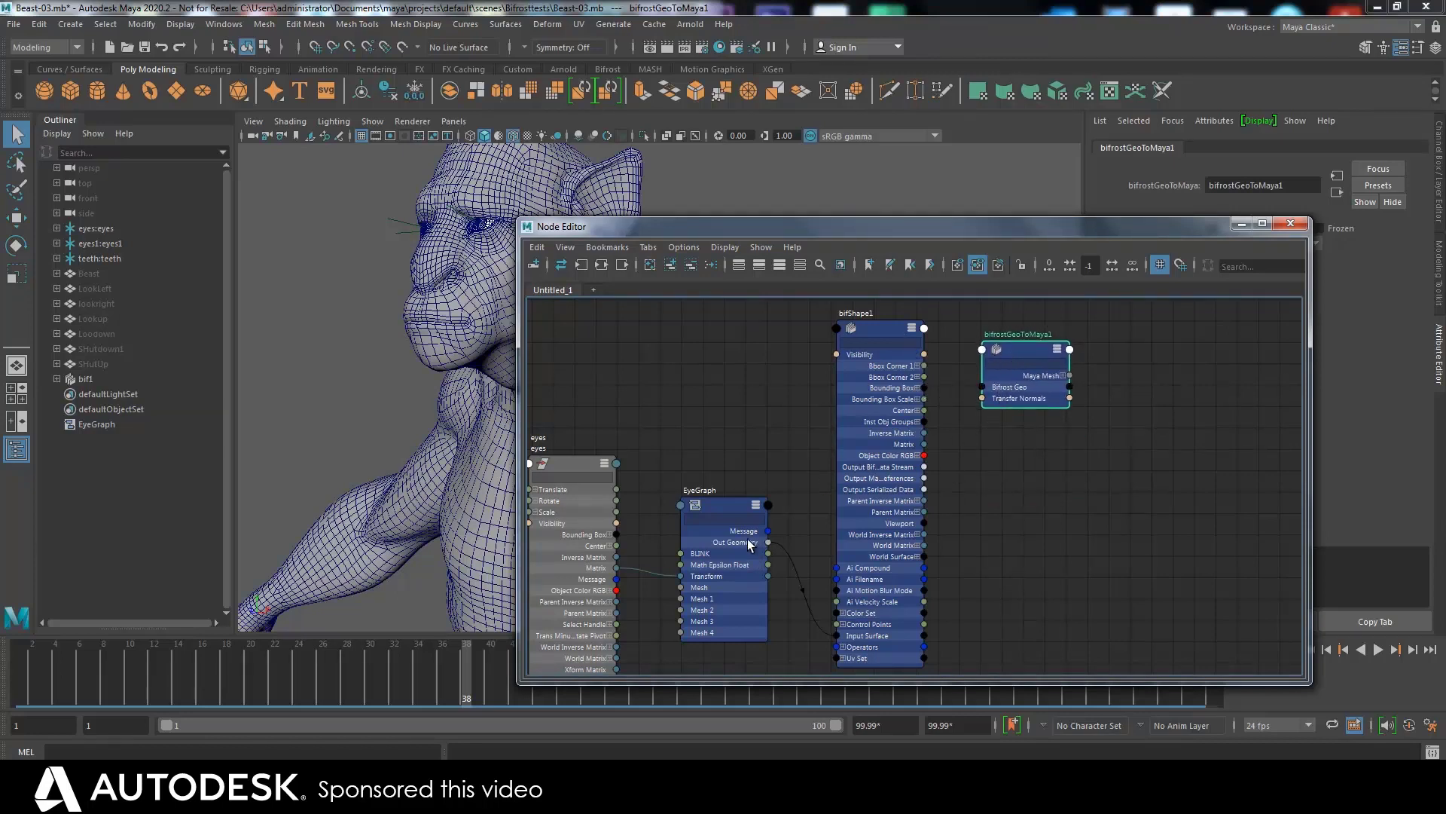
pyautogui.moveTo(766, 542); pyautogui.dragTo(1004, 360)
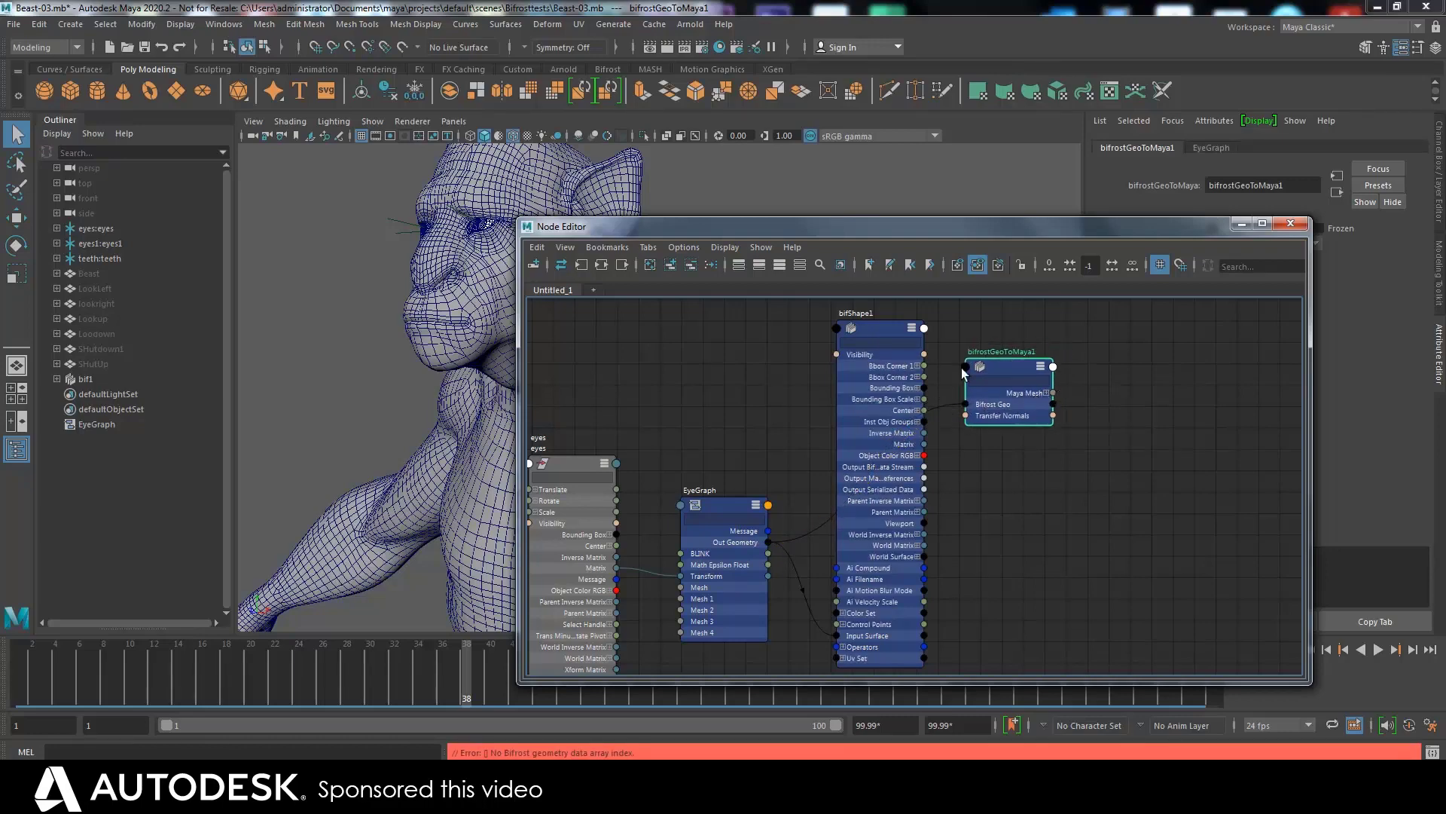
# Step: Create a polygon sphere and replace its shape's In Mesh source with Maya Mesh[0] from bifrostGeoToMaya1
pyautogui.click(44, 91)
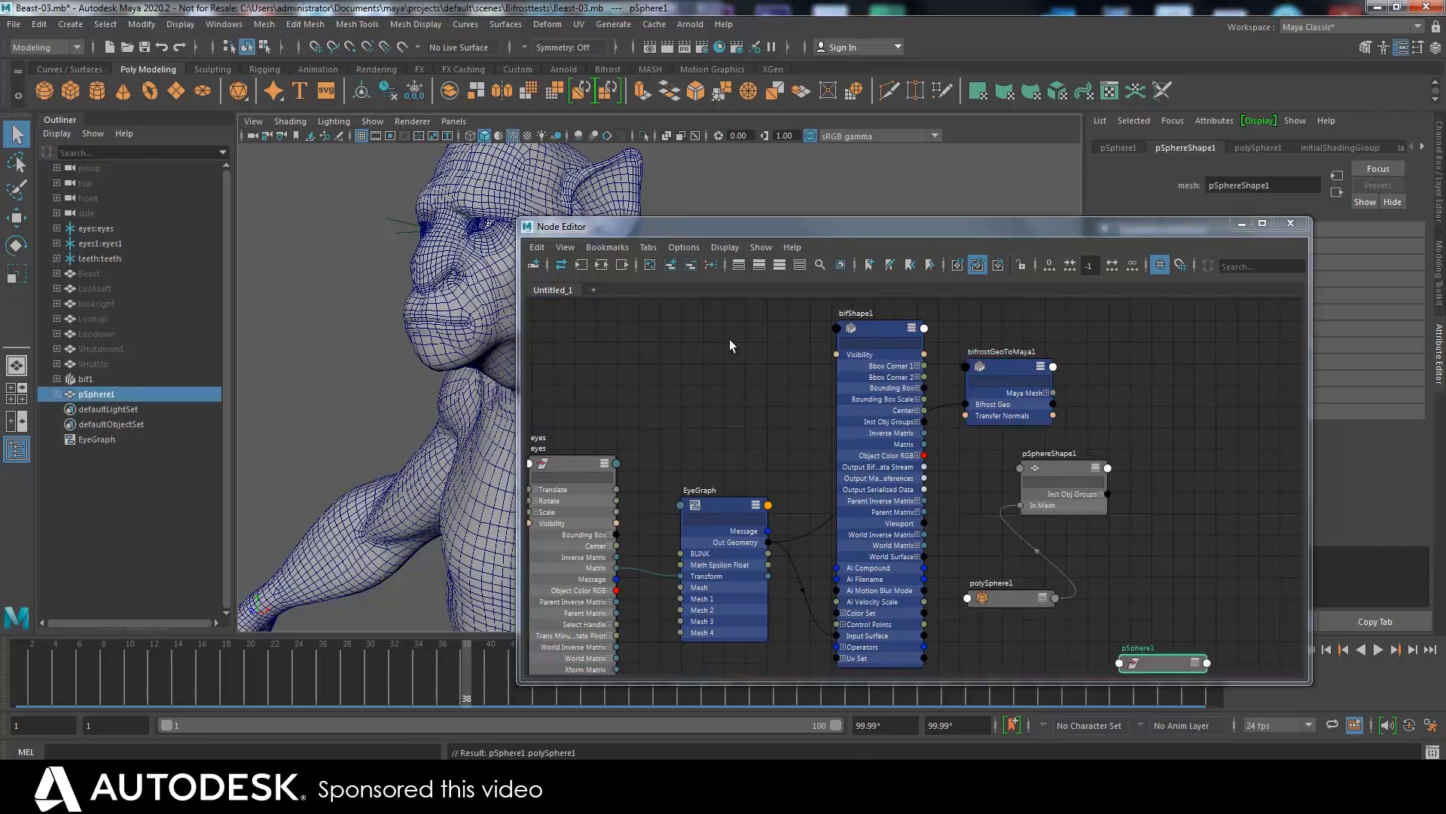
pyautogui.moveTo(1074, 498); pyautogui.dragTo(1174, 442)
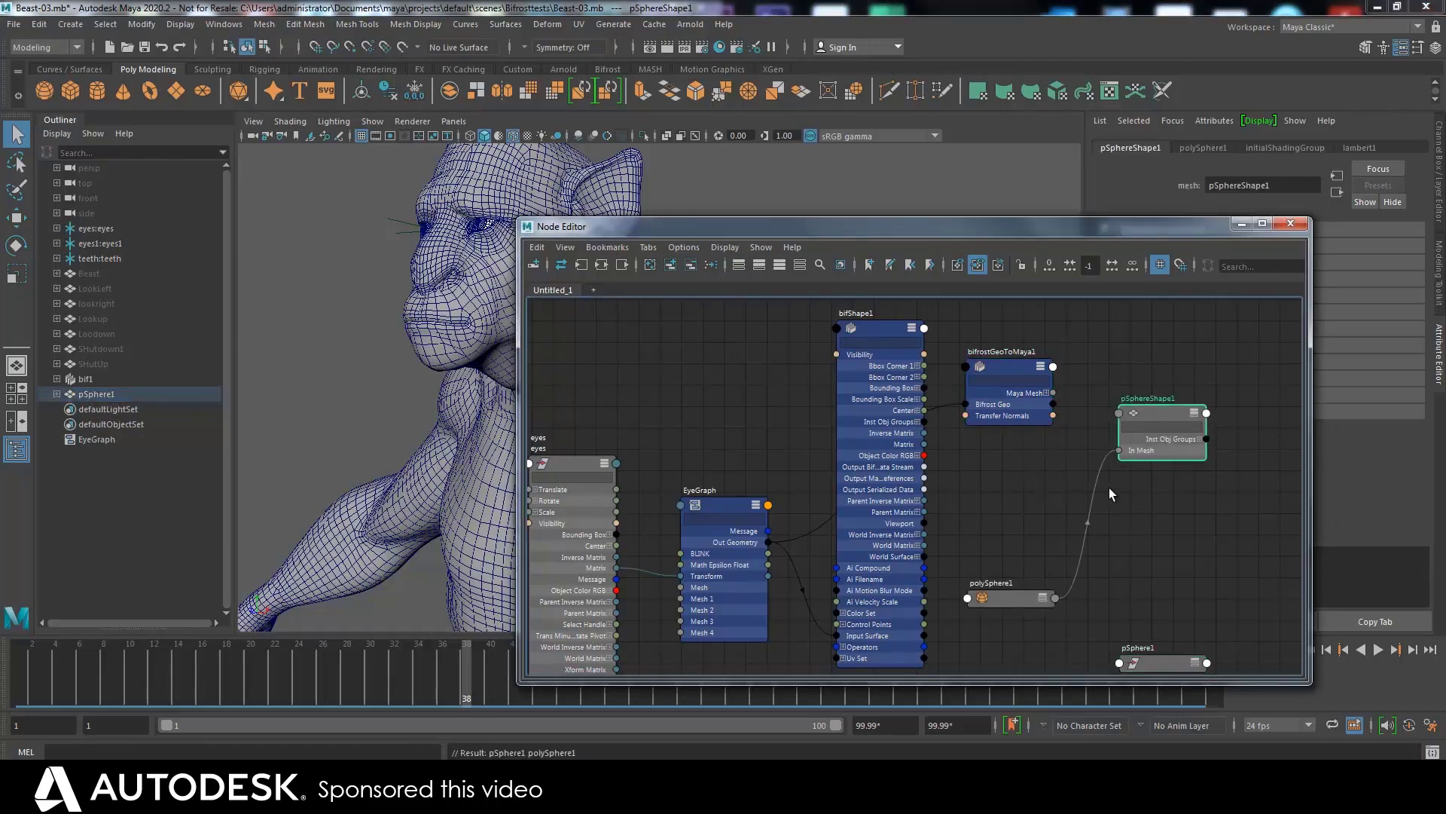
pyautogui.click(1103, 464)
pyautogui.press('Delete')
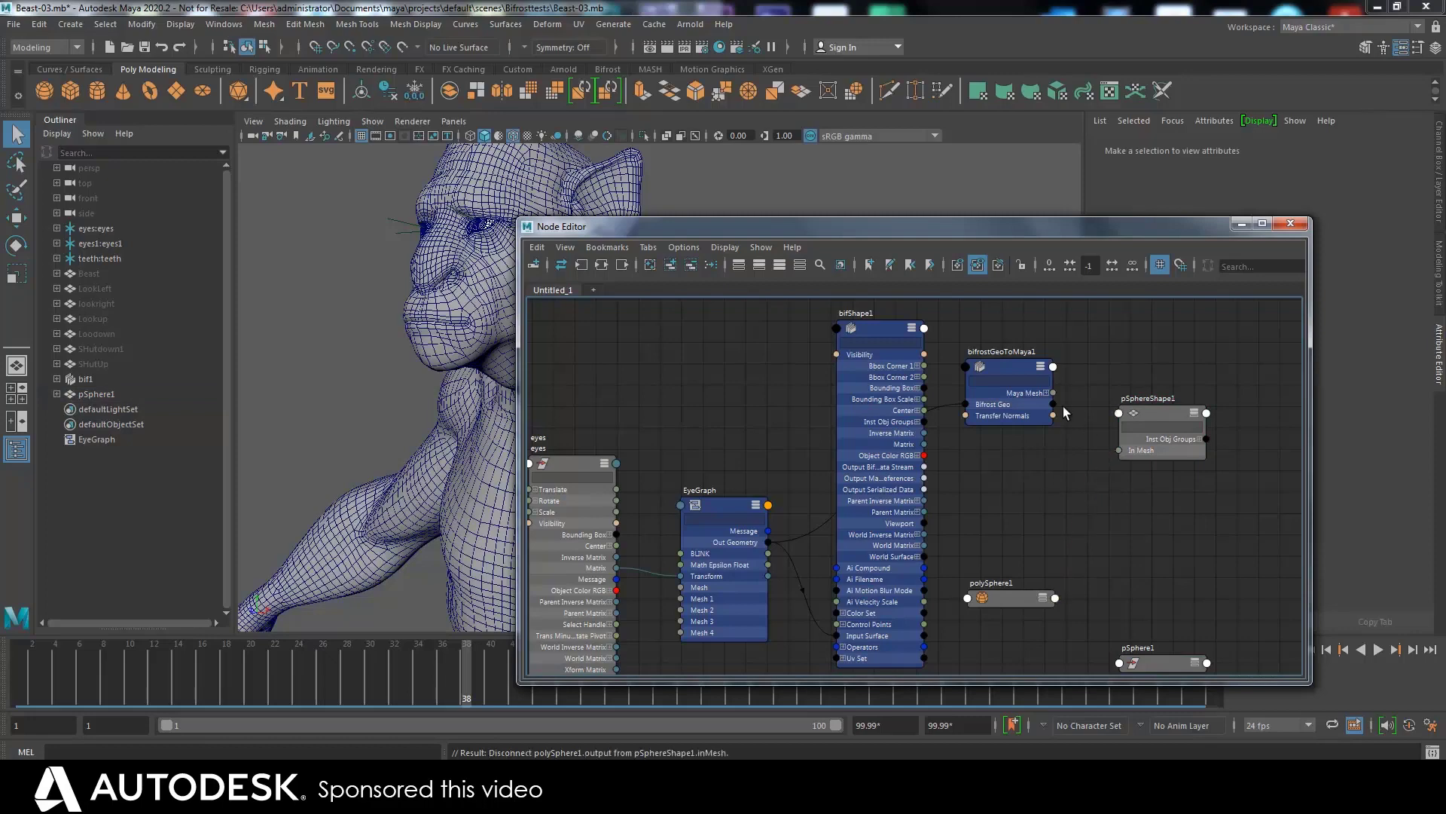
pyautogui.click(1048, 393)
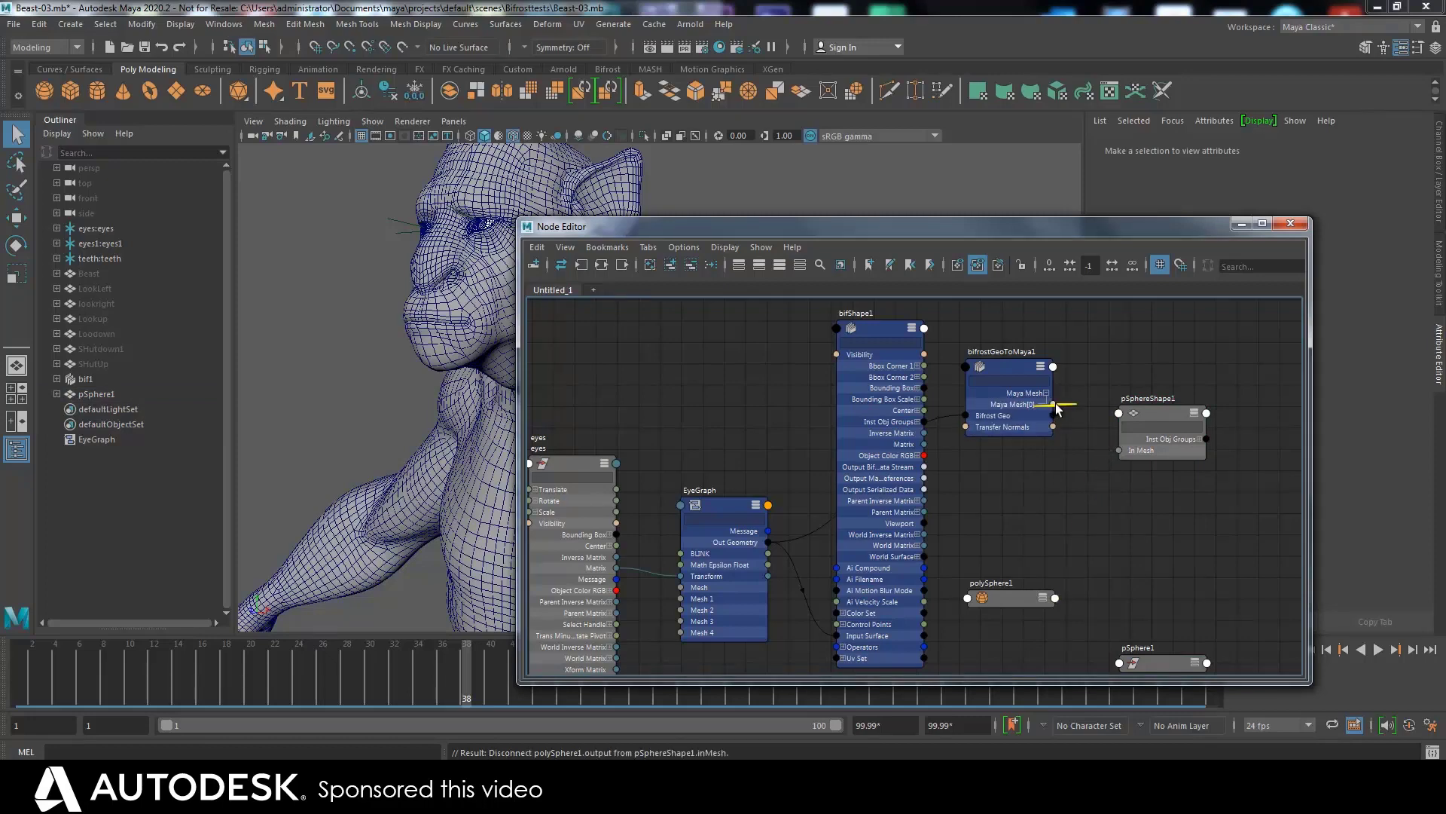
pyautogui.moveTo(1067, 412); pyautogui.dragTo(1120, 450)
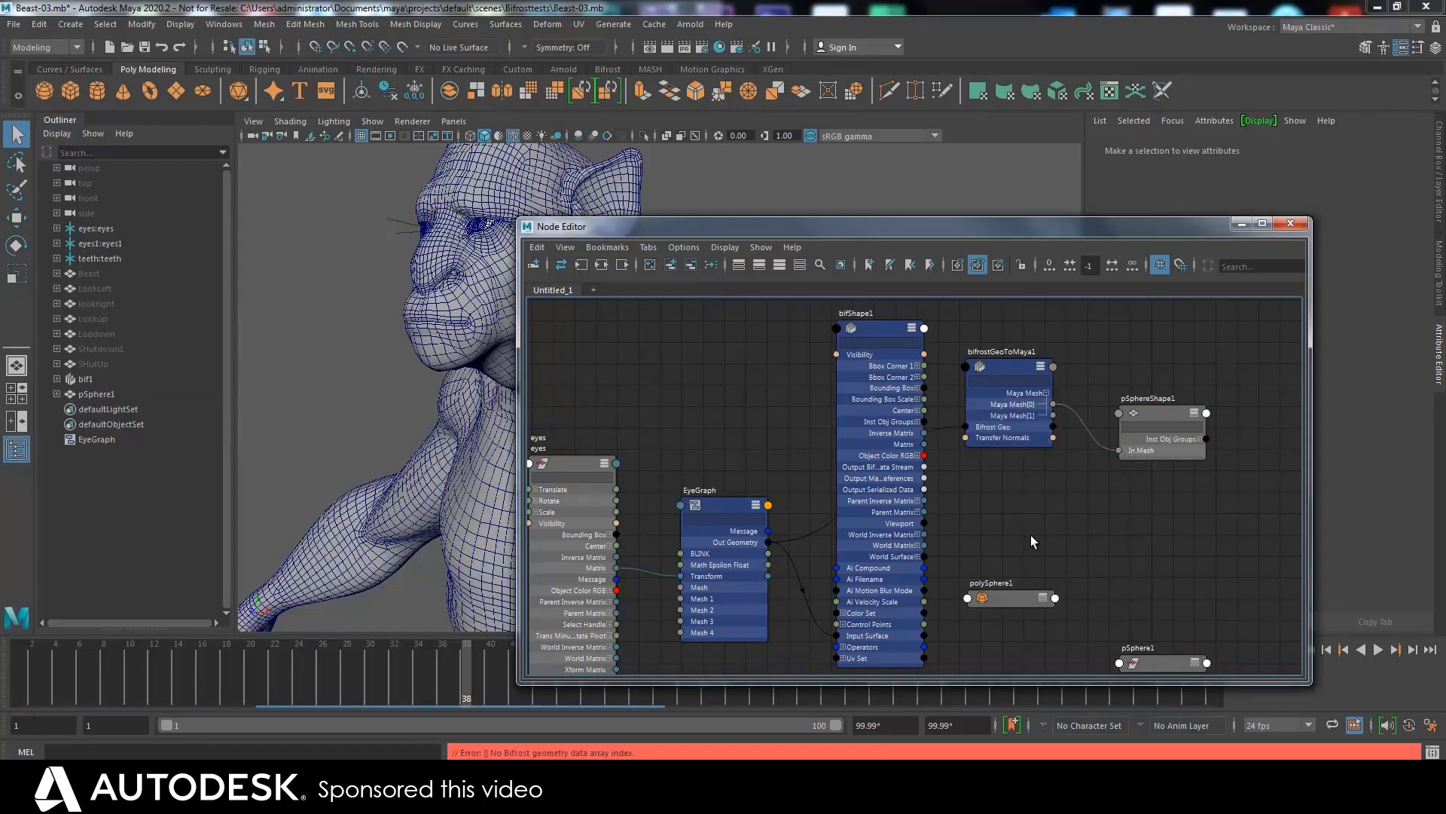
# Step: Rename pSphere1 to BeastBF and move its transform node closer to its shape node in the Node Editor
pyautogui.click(88, 395)
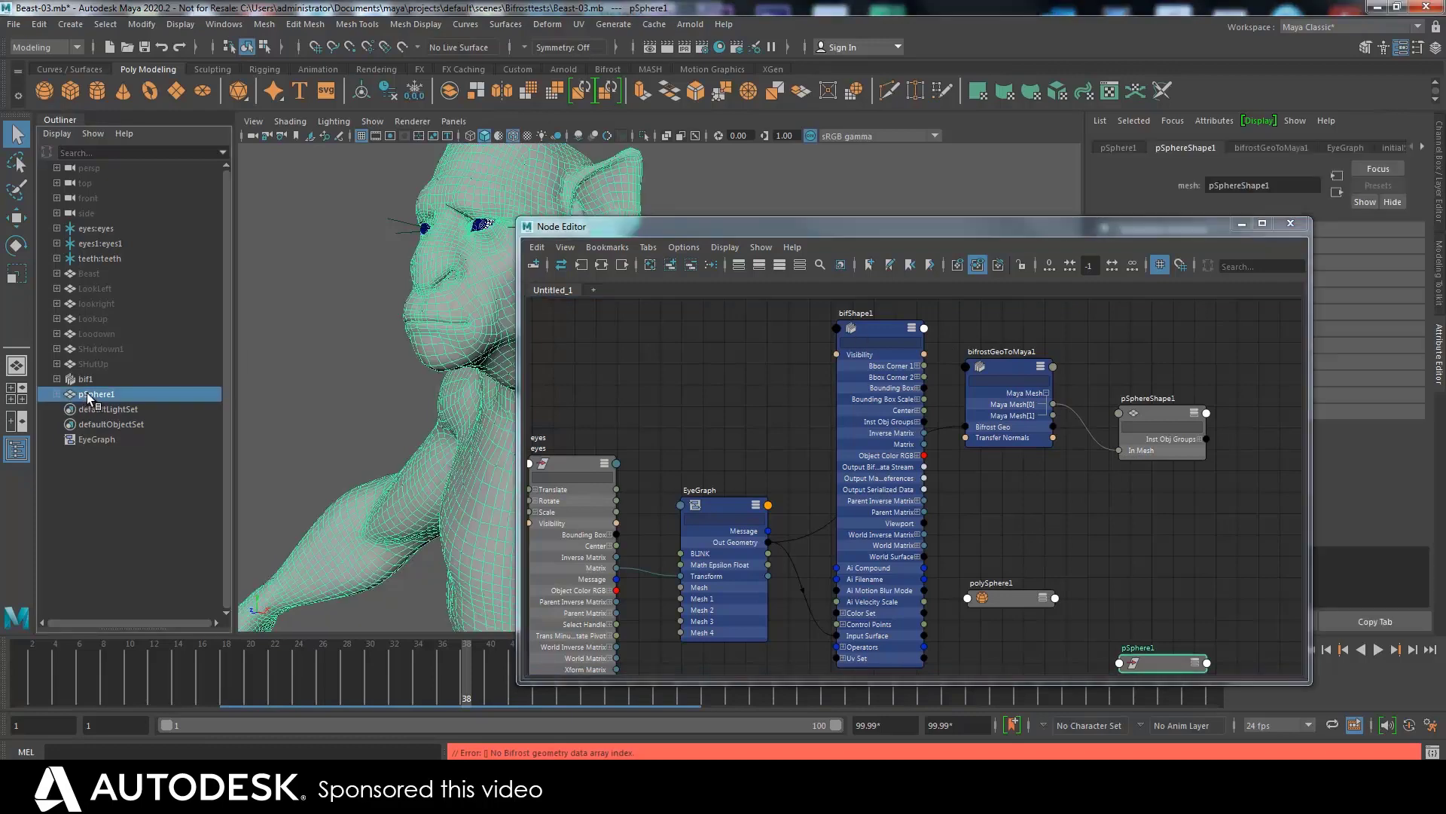
pyautogui.doubleClick(89, 397)
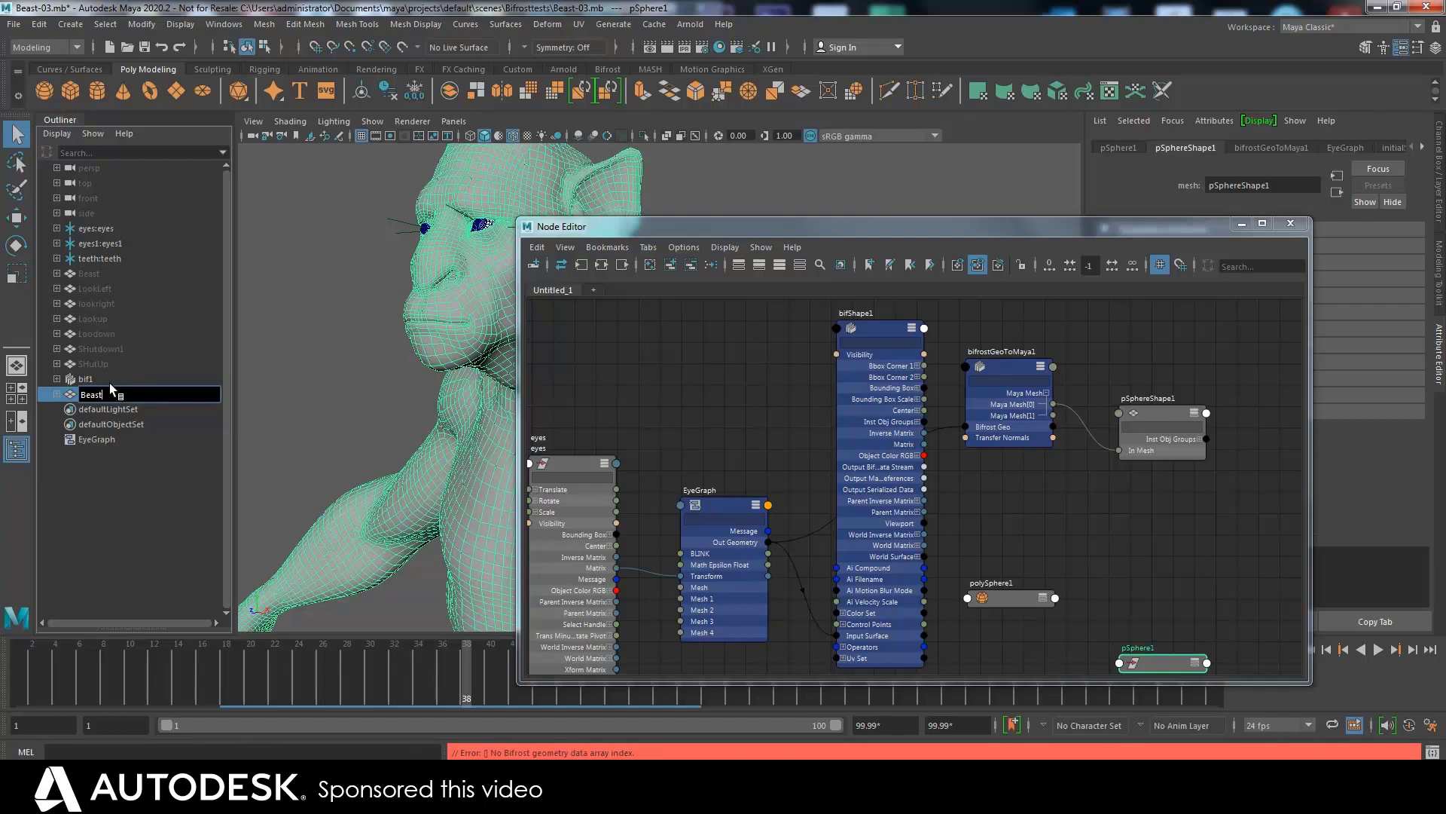
pyautogui.write('BeastBF')
pyautogui.press('Return')
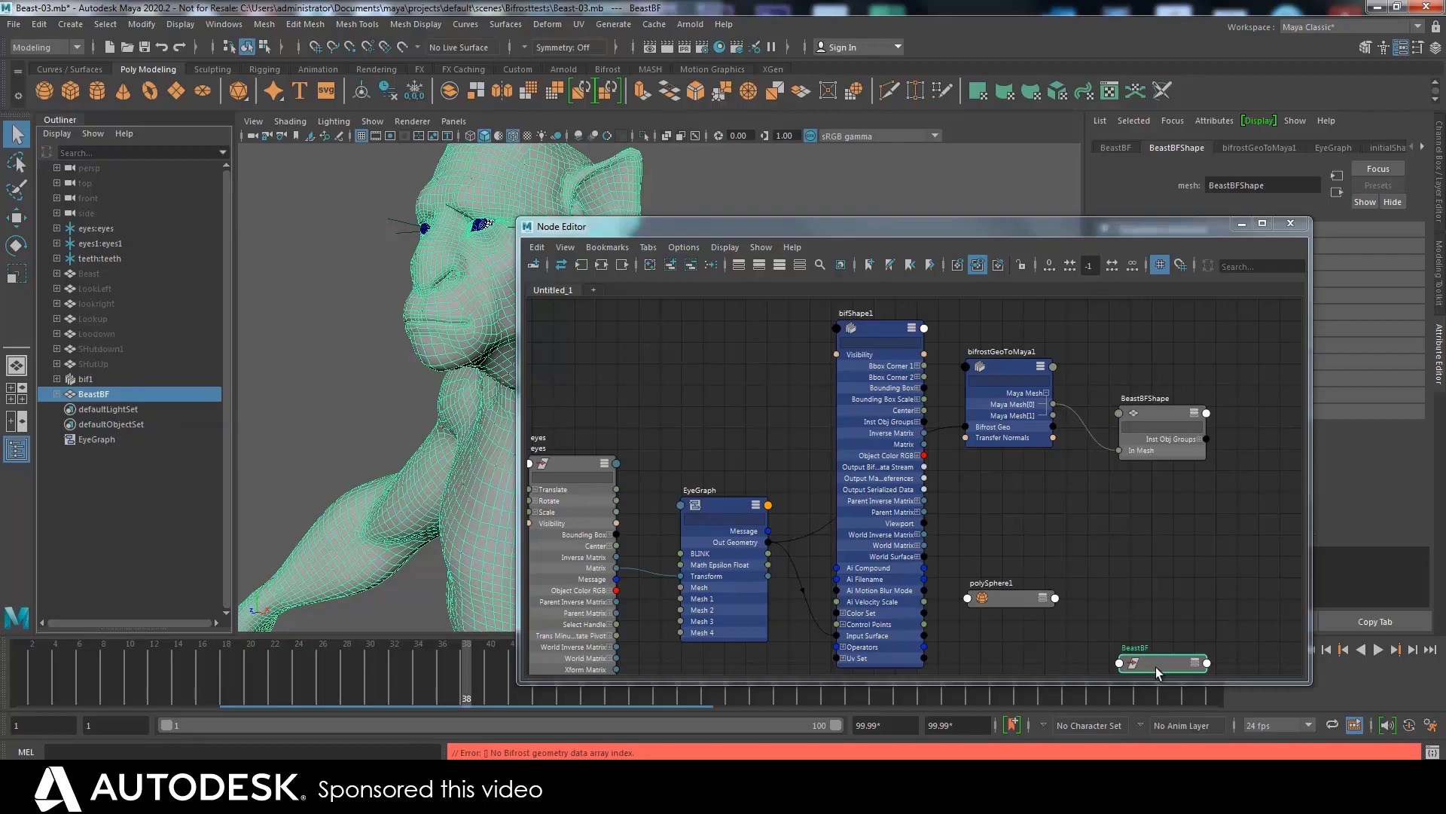
pyautogui.moveTo(1157, 662); pyautogui.dragTo(1135, 551)
pyautogui.moveTo(1135, 226); pyautogui.dragTo(1105, 316)
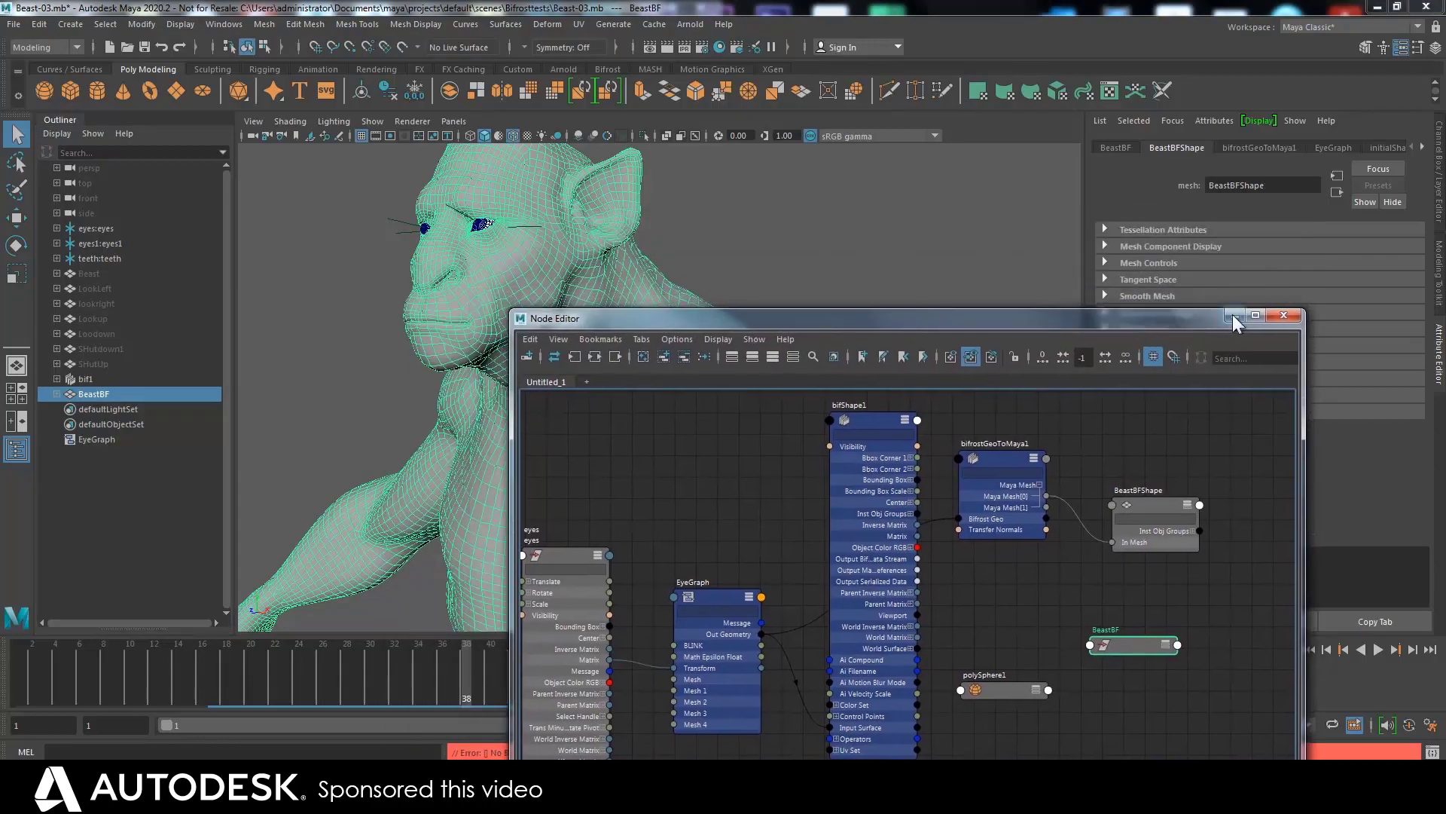
# Step: Minimize the Node Editor and delete the bif1 object from the scene
pyautogui.click(1233, 315)
pyautogui.moveTo(459, 663); pyautogui.dragTo(153, 663)
pyautogui.keyDown('alt'); pyautogui.moveTo(798, 241); pyautogui.dragTo(830, 278); pyautogui.keyUp('alt')
pyautogui.keyDown('alt'); pyautogui.moveTo(830, 277); pyautogui.dragTo(781, 373, button='middle'); pyautogui.keyUp('alt')
pyautogui.keyDown('alt'); pyautogui.moveTo(780, 372); pyautogui.dragTo(823, 293); pyautogui.keyUp('alt')
pyautogui.click(85, 381)
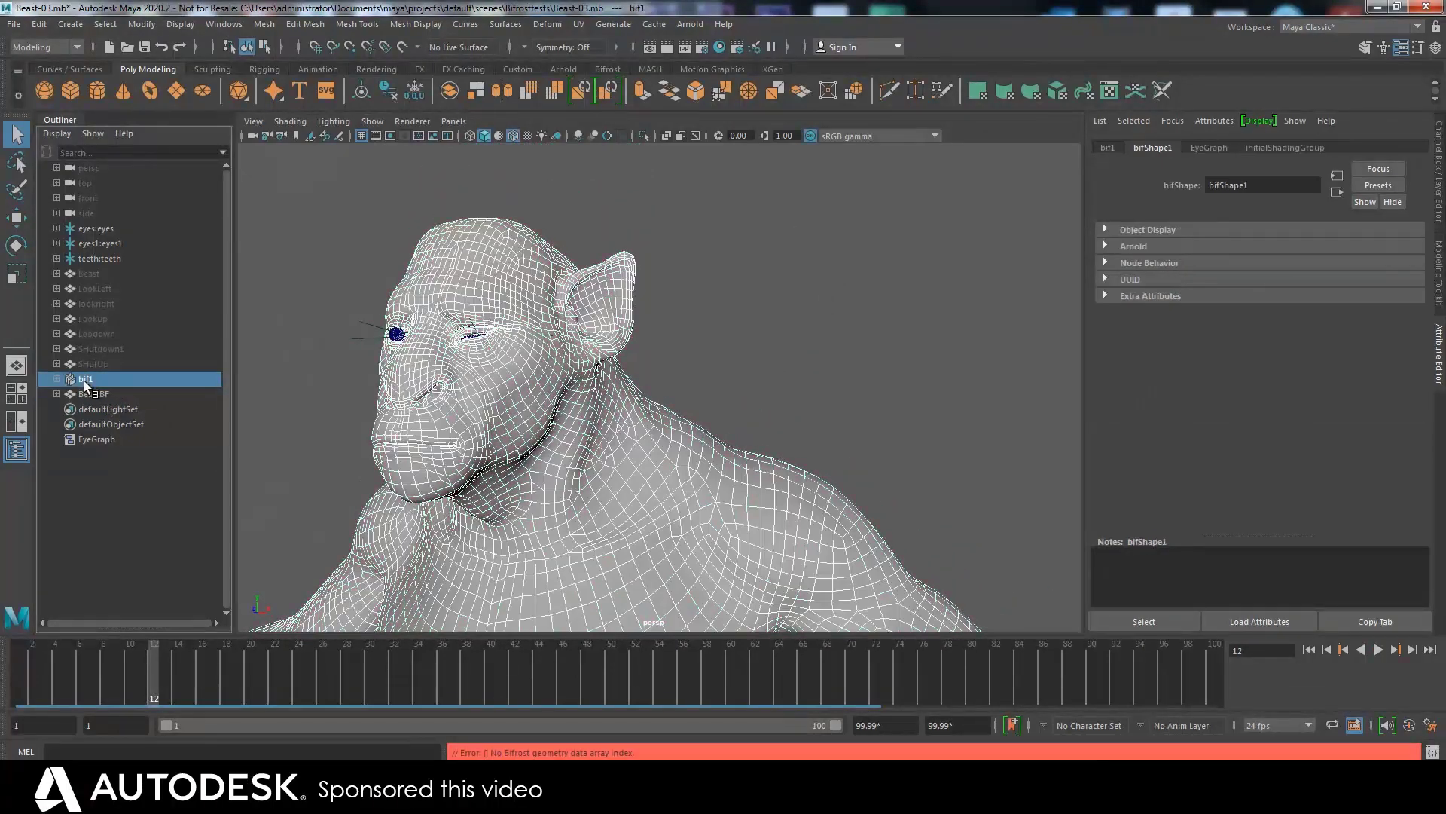
pyautogui.press('Delete')
# Step: Select BeastBF and examine its eyelid motion from several angles while scrubbing between frames 10 and 35
pyautogui.moveTo(183, 667); pyautogui.dragTo(346, 669)
pyautogui.click(596, 347)
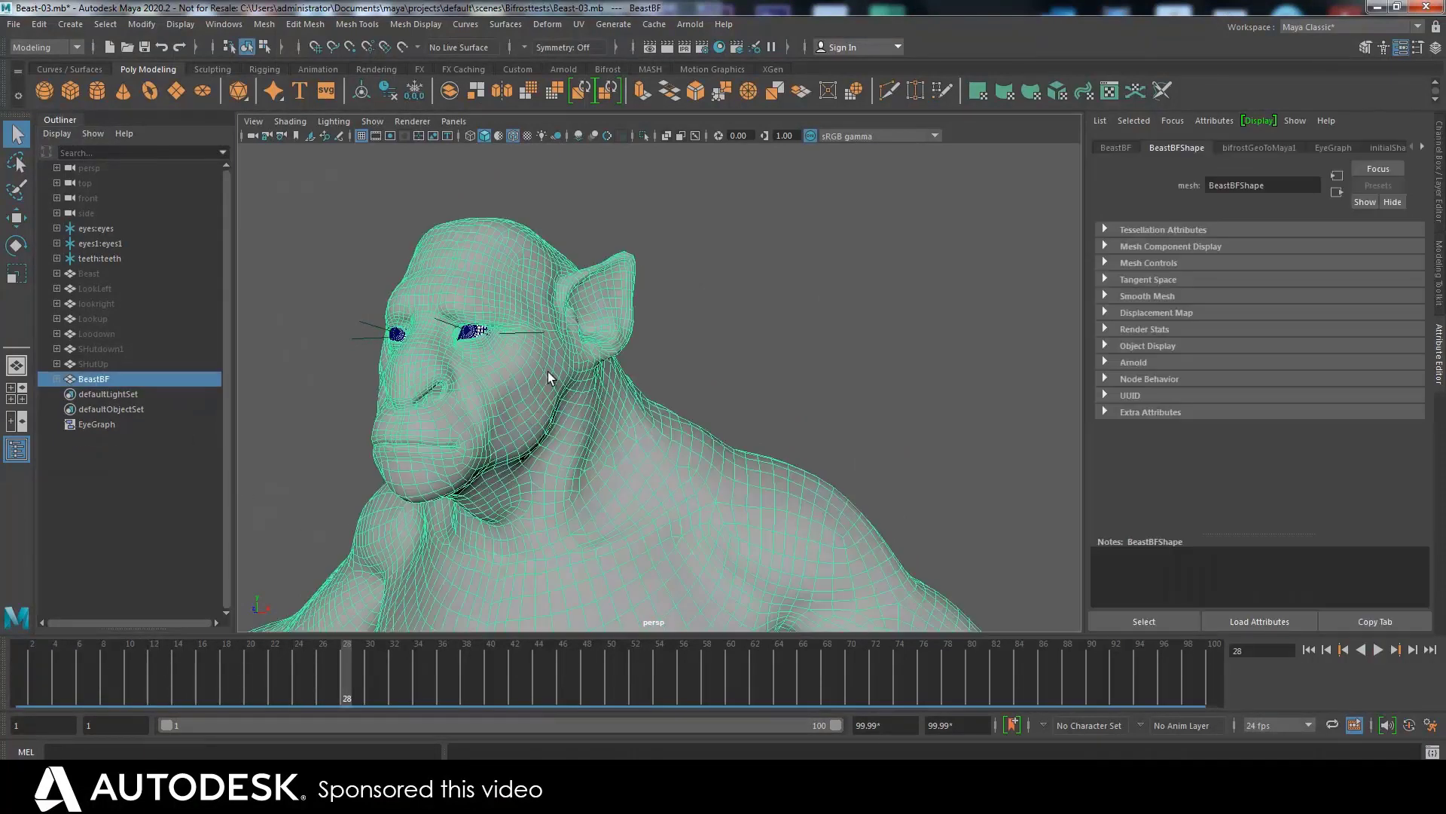
pyautogui.moveTo(757, 290)
pyautogui.keyDown('alt'); pyautogui.mouseDown()
pyautogui.moveTo(713, 349)
pyautogui.moveTo(784, 283)
pyautogui.moveTo(733, 284)
pyautogui.mouseUp(); pyautogui.keyUp('alt')
pyautogui.moveTo(734, 284)
pyautogui.keyDown('alt'); pyautogui.mouseDown(button='right')
pyautogui.moveTo(741, 305)
pyautogui.moveTo(752, 295)
pyautogui.mouseUp(button='right'); pyautogui.keyUp('alt')
pyautogui.keyDown('alt'); pyautogui.moveTo(752, 295); pyautogui.dragTo(789, 272, button='middle'); pyautogui.keyUp('alt')
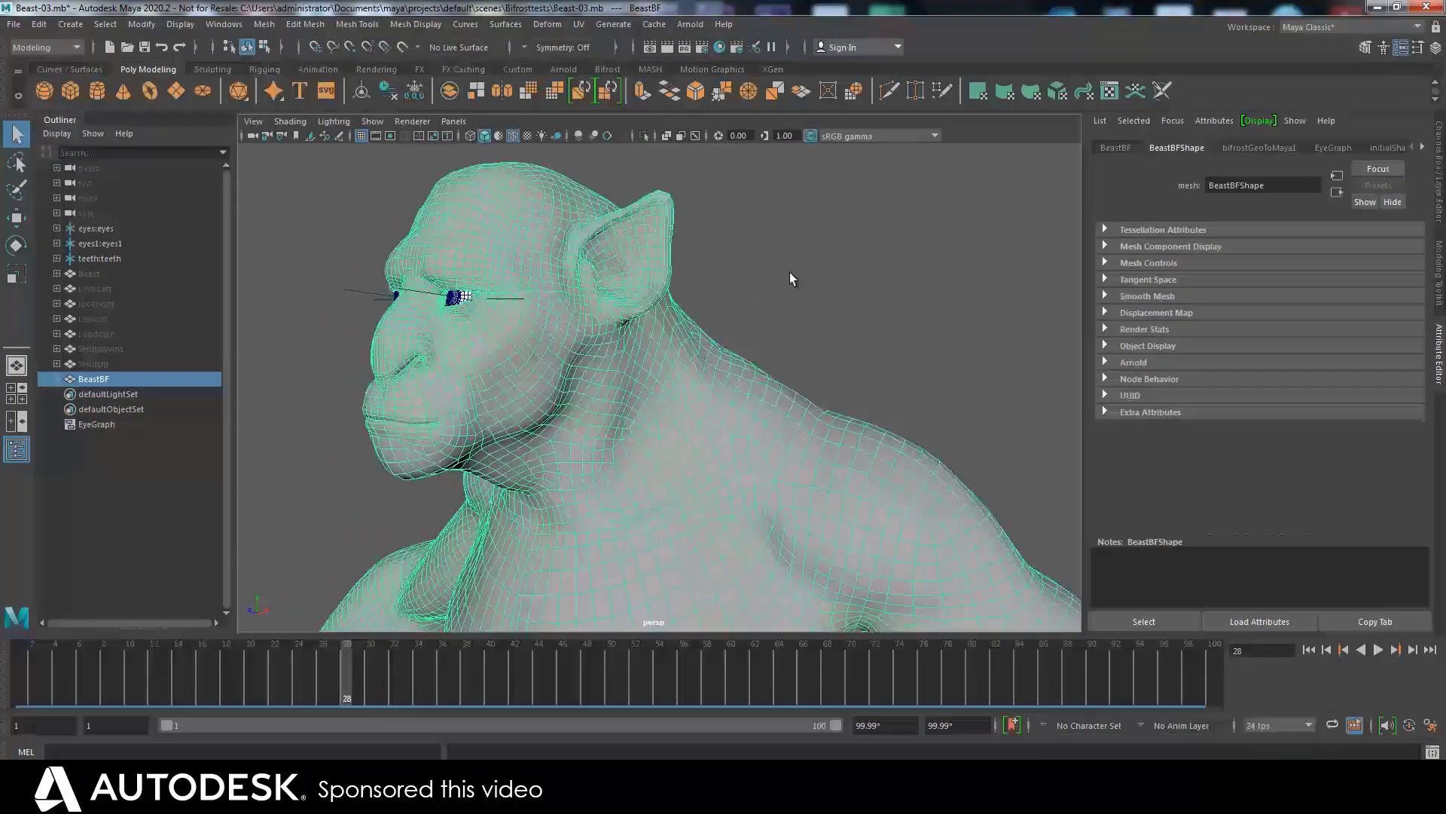
pyautogui.moveTo(789, 273)
pyautogui.keyDown('alt'); pyautogui.mouseDown(button='right')
pyautogui.moveTo(776, 298)
pyautogui.moveTo(767, 288)
pyautogui.mouseUp(button='right'); pyautogui.keyUp('alt')
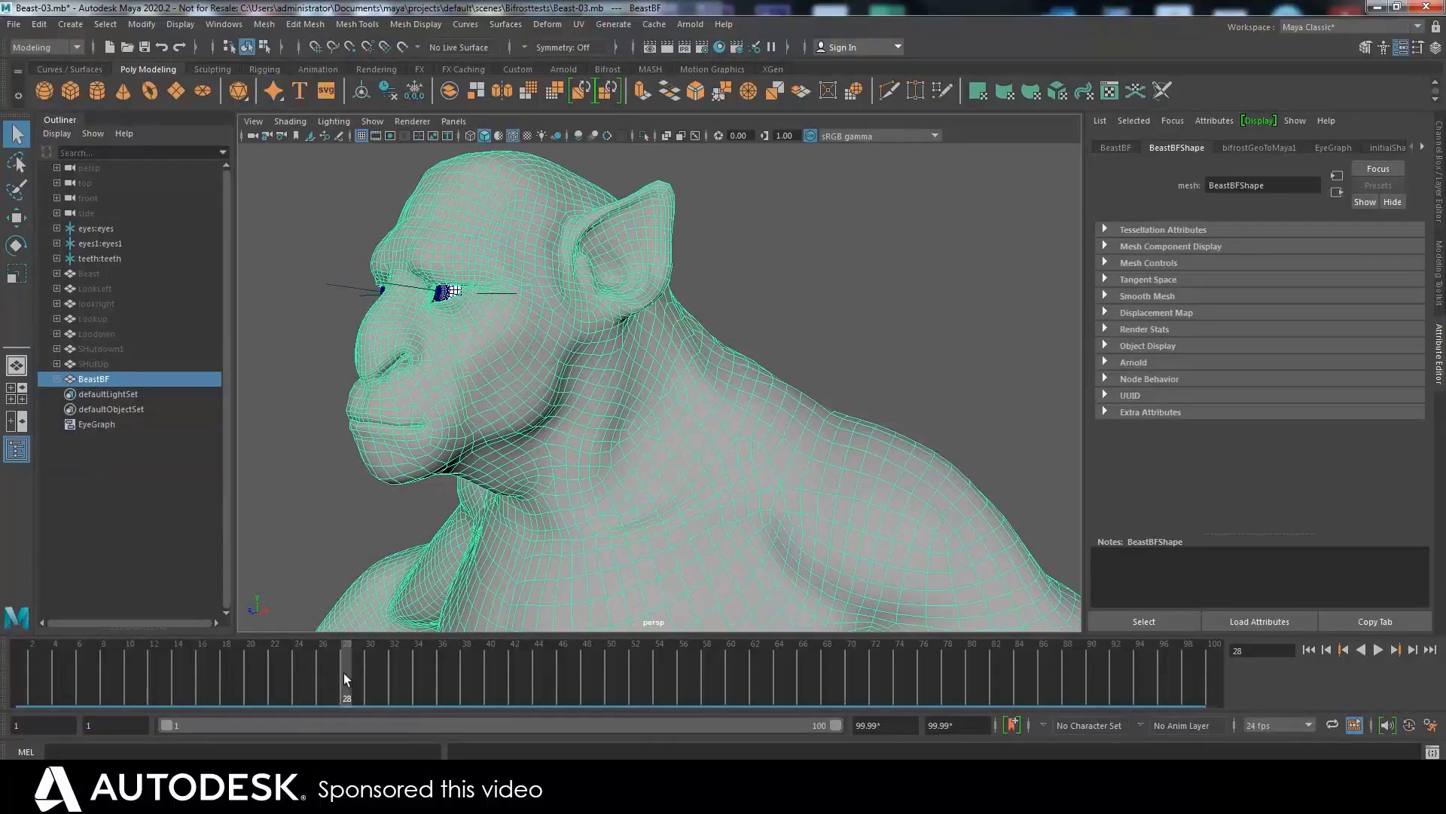
pyautogui.moveTo(341, 671); pyautogui.dragTo(130, 697)
pyautogui.moveTo(773, 306)
pyautogui.keyDown('alt'); pyautogui.mouseDown()
pyautogui.moveTo(797, 300)
pyautogui.moveTo(752, 300)
pyautogui.mouseUp(); pyautogui.keyUp('alt')
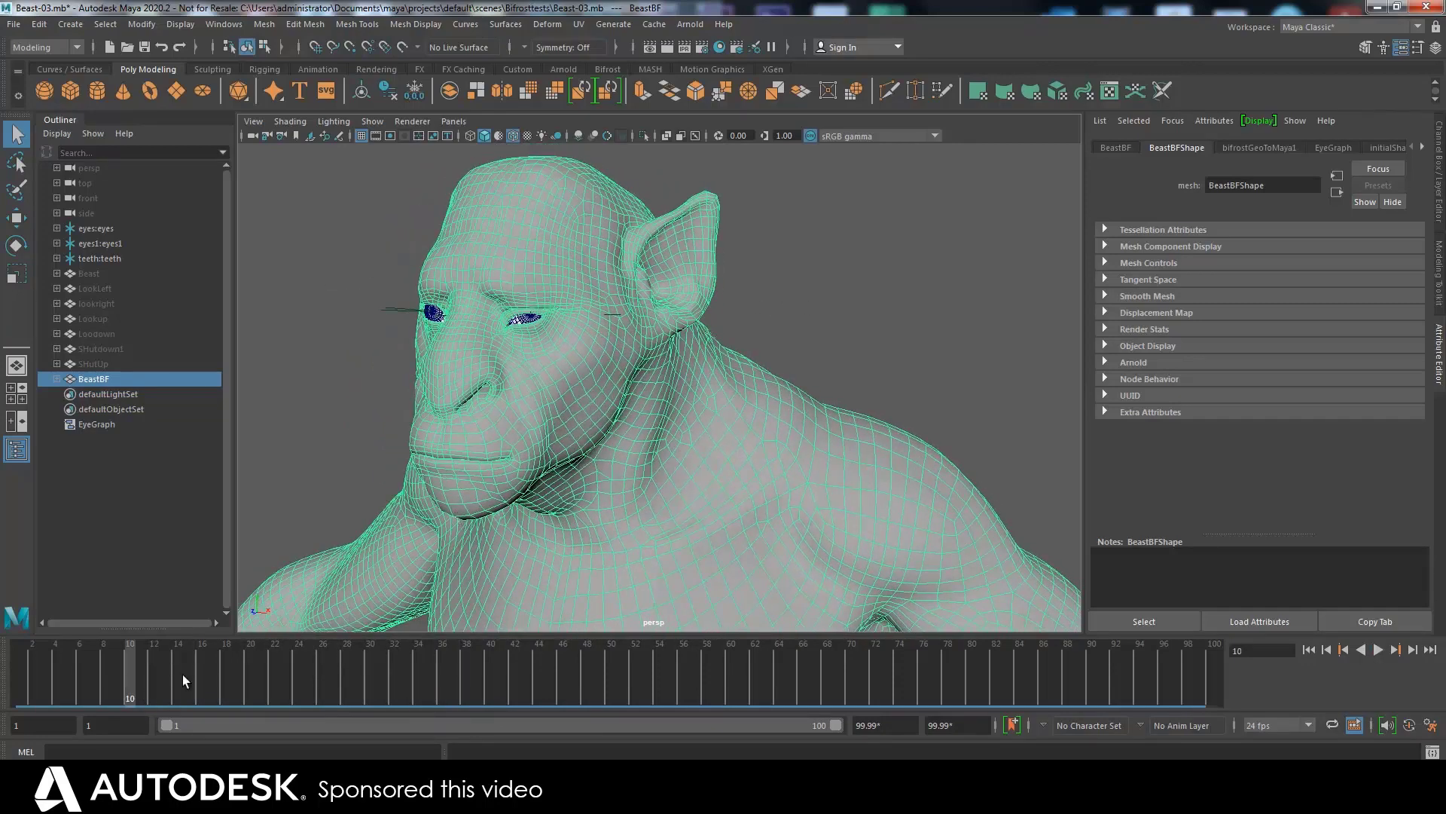
pyautogui.moveTo(132, 677)
pyautogui.mouseDown()
pyautogui.moveTo(90, 672)
pyautogui.moveTo(469, 675)
pyautogui.moveTo(59, 678)
pyautogui.moveTo(161, 704)
pyautogui.moveTo(451, 675)
pyautogui.moveTo(430, 676)
pyautogui.mouseUp()
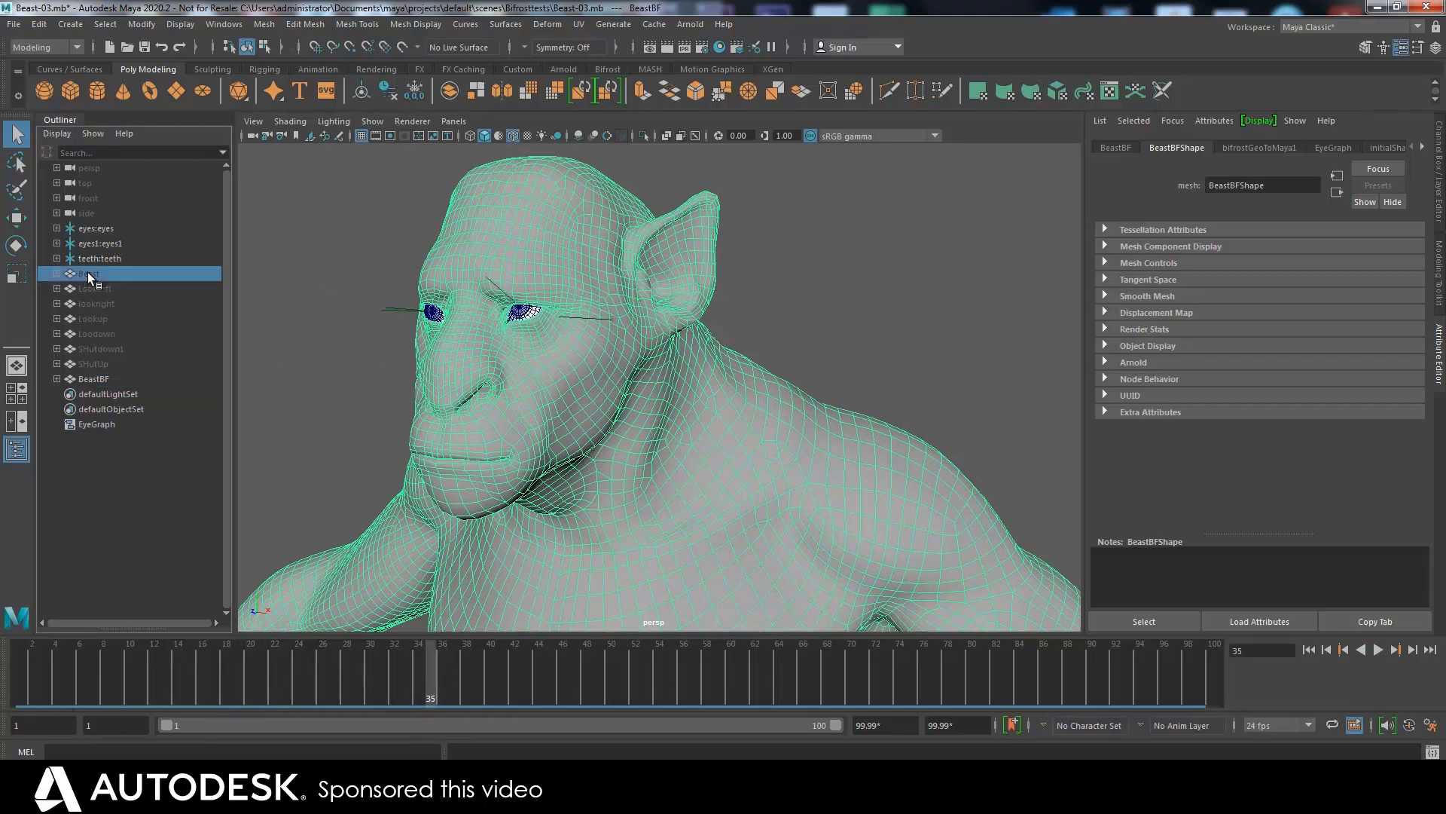
# Step: Parent the seven source meshes from Beast through SHutUp under BeastBF, and select BeastBF with its hierarchy collapsed
pyautogui.click(84, 273)
pyautogui.keyDown('shift'); pyautogui.click(90, 364); pyautogui.keyUp('shift')
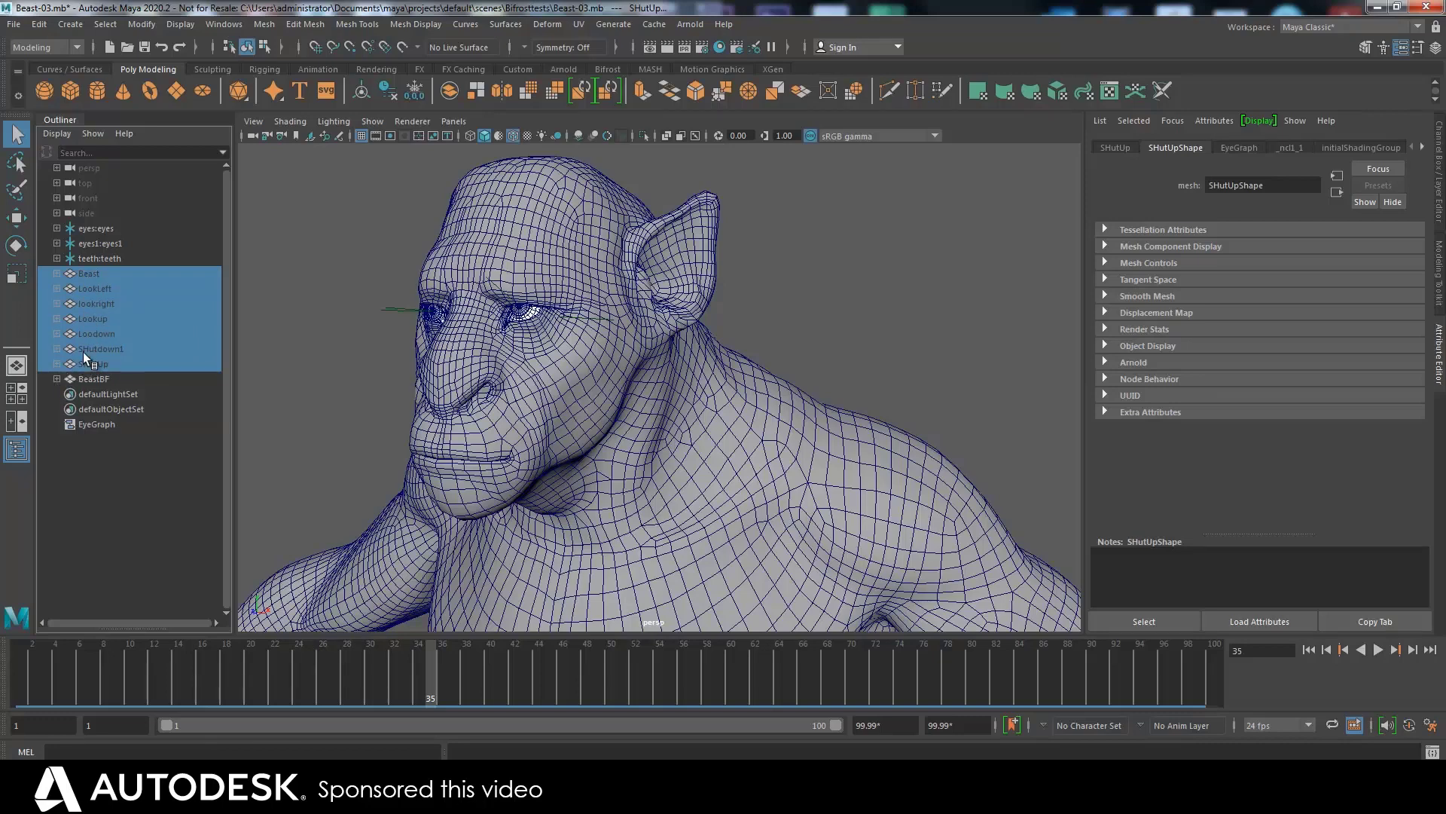
pyautogui.moveTo(87, 272); pyautogui.dragTo(92, 382, button='middle')
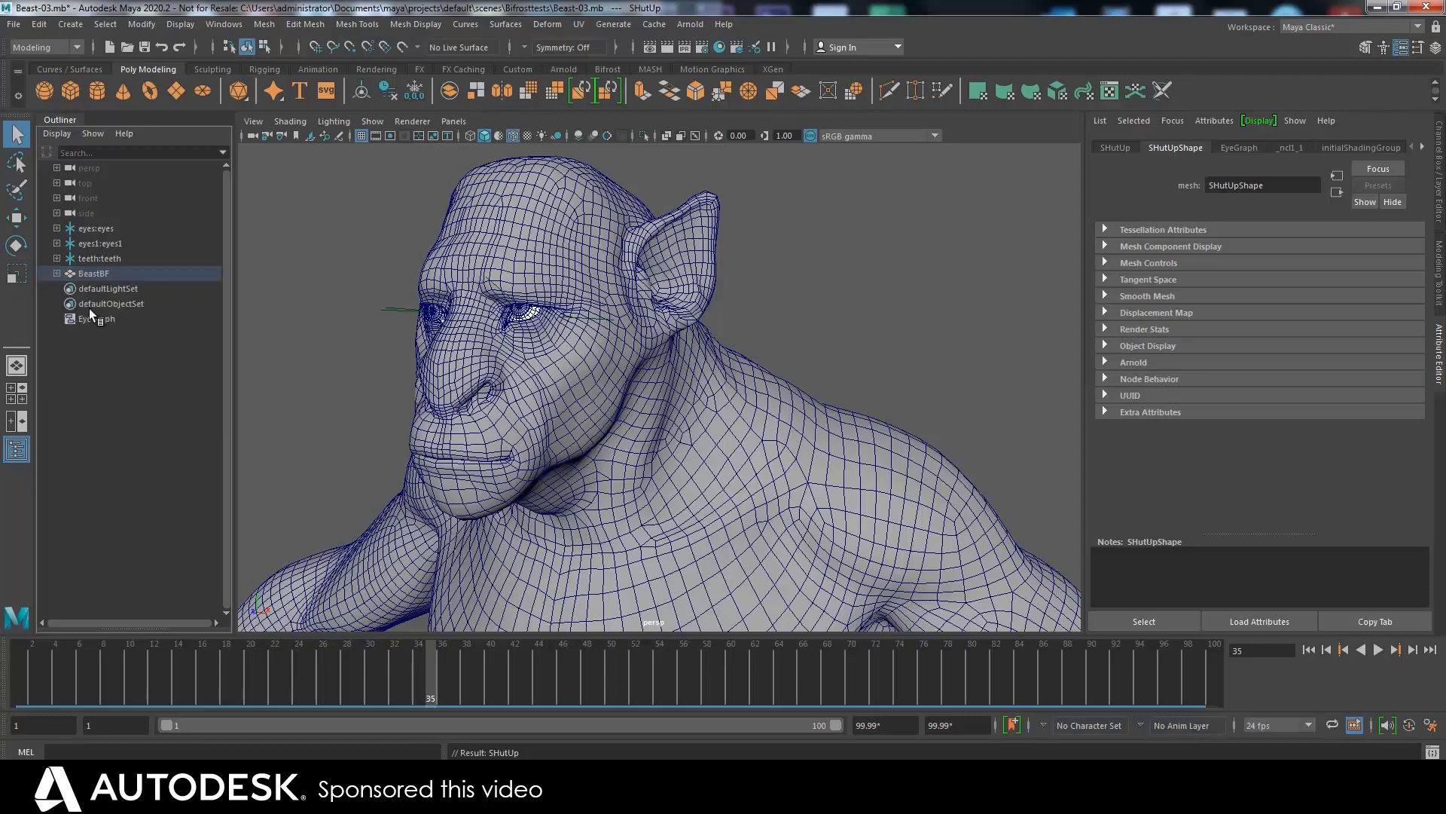
pyautogui.click(57, 274)
pyautogui.click(57, 274)
pyautogui.click(92, 272)
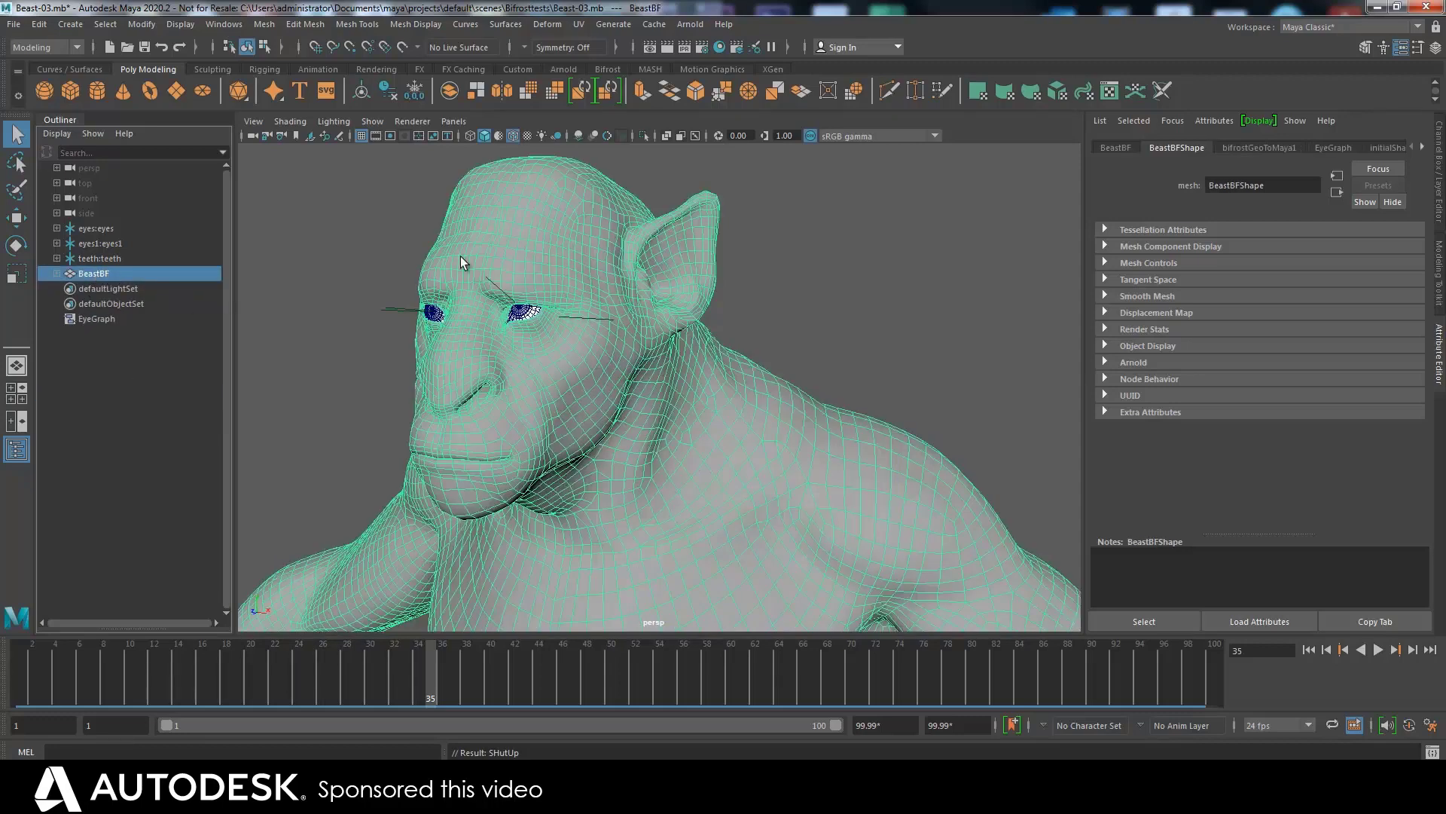
# Step: Inspect BeastBF's child meshes, select EyeGraph, and review its keyed BLINK animation by playing and scrubbing the timeline
pyautogui.moveTo(426, 666); pyautogui.dragTo(322, 687)
pyautogui.click(57, 274)
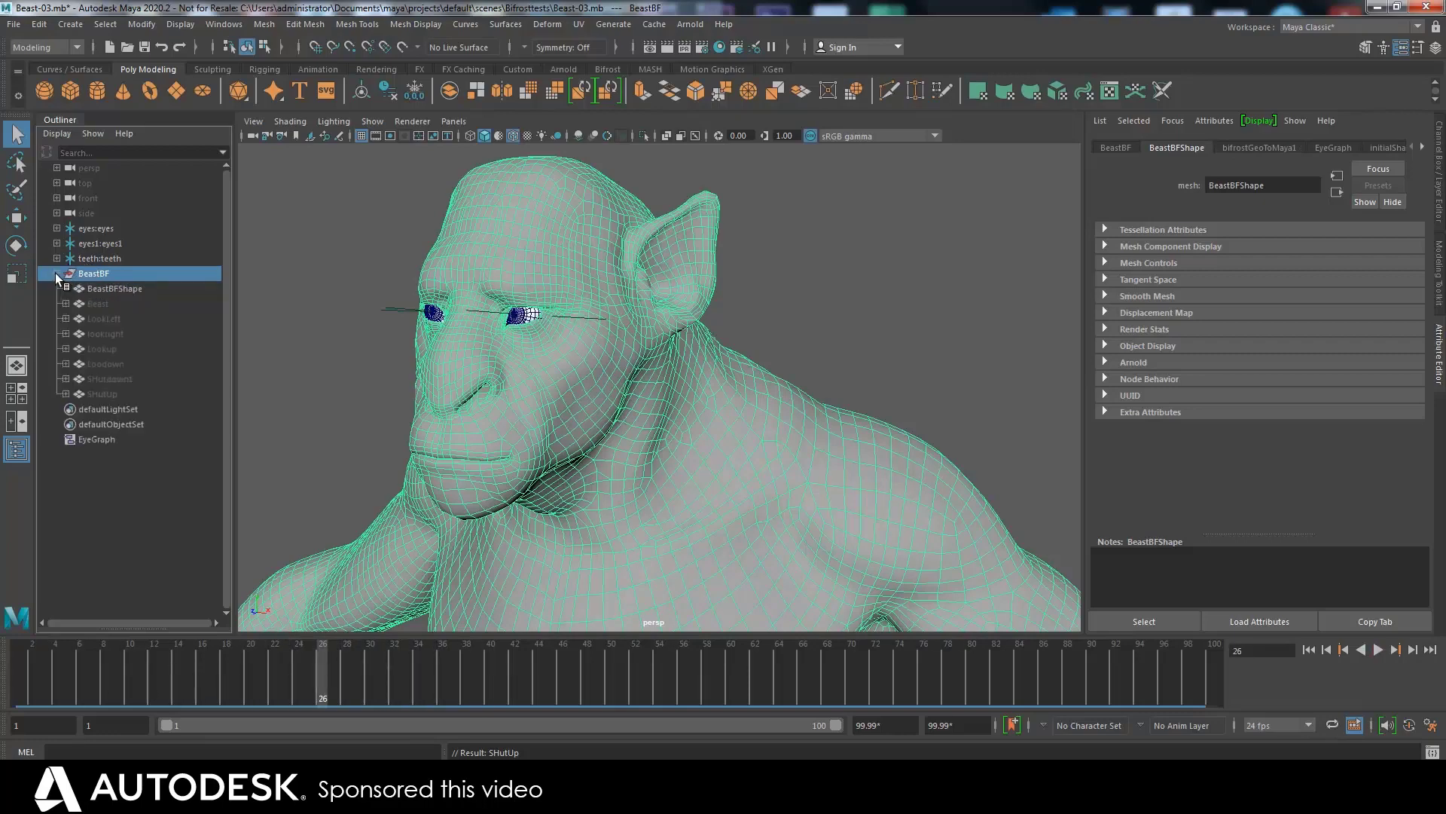
pyautogui.click(56, 271)
pyautogui.moveTo(239, 658); pyautogui.dragTo(466, 663)
pyautogui.click(106, 317)
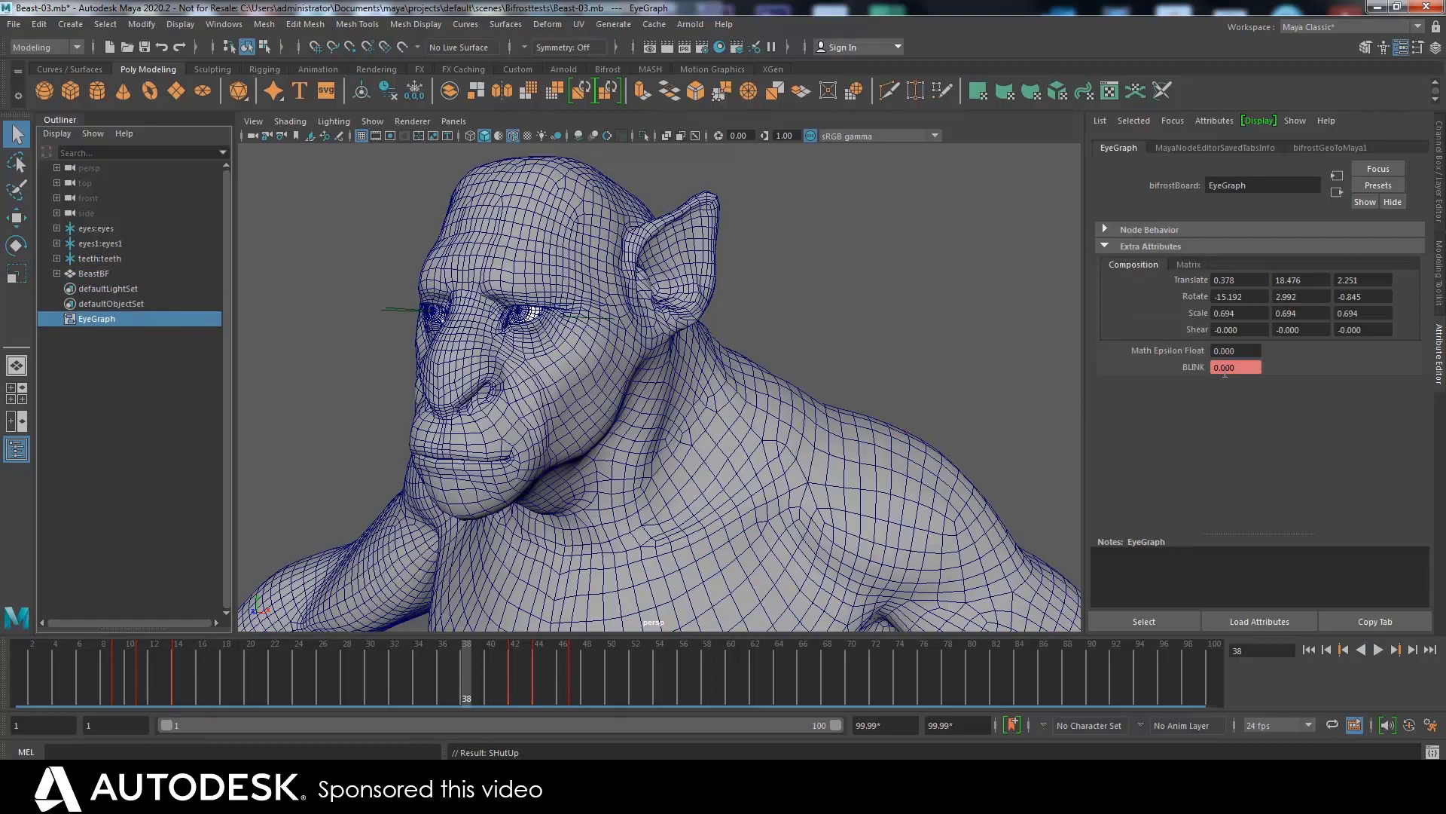
pyautogui.hotkey('alt', 'v')
pyautogui.moveTo(405, 668); pyautogui.dragTo(314, 687)
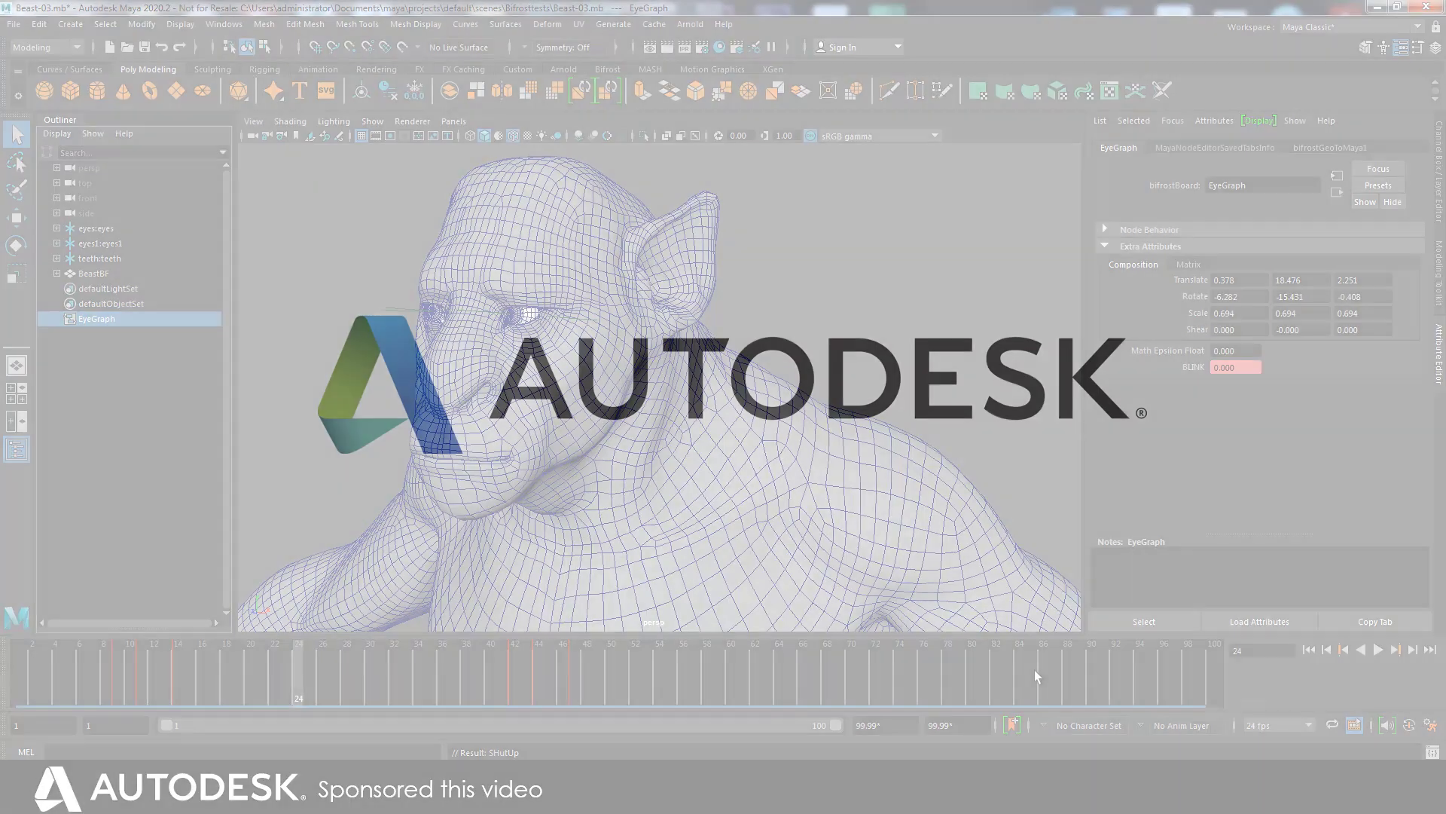